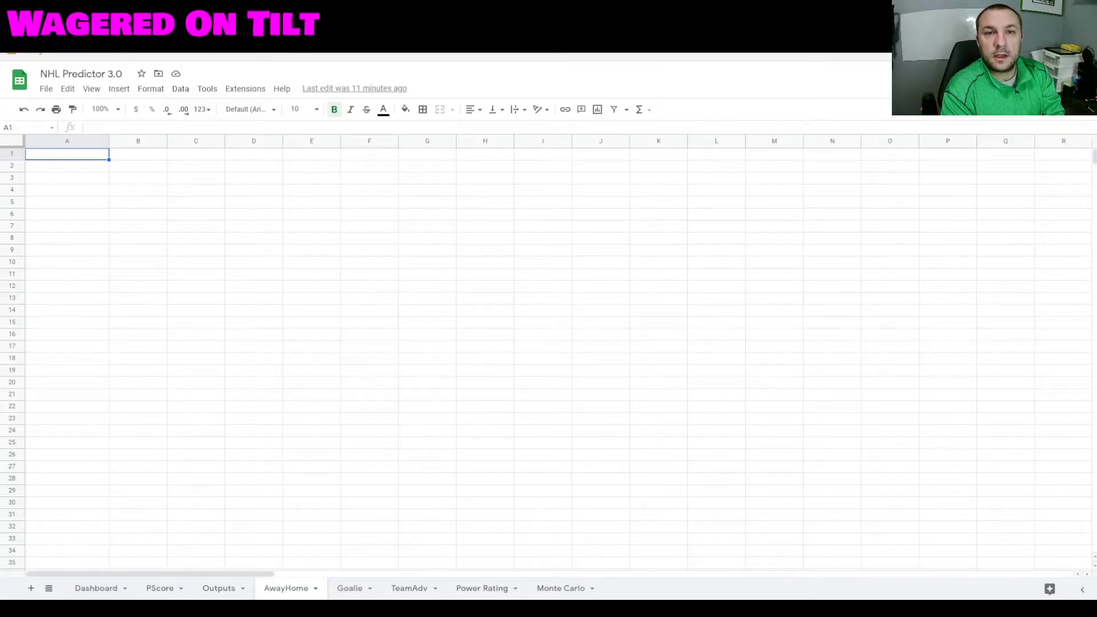
Switch to the Natural Stat Trick team table, filter the 2021-2022 regular season to Away games, and copy all rows
{"action": "left_click", "coordinate": [269, 11]}
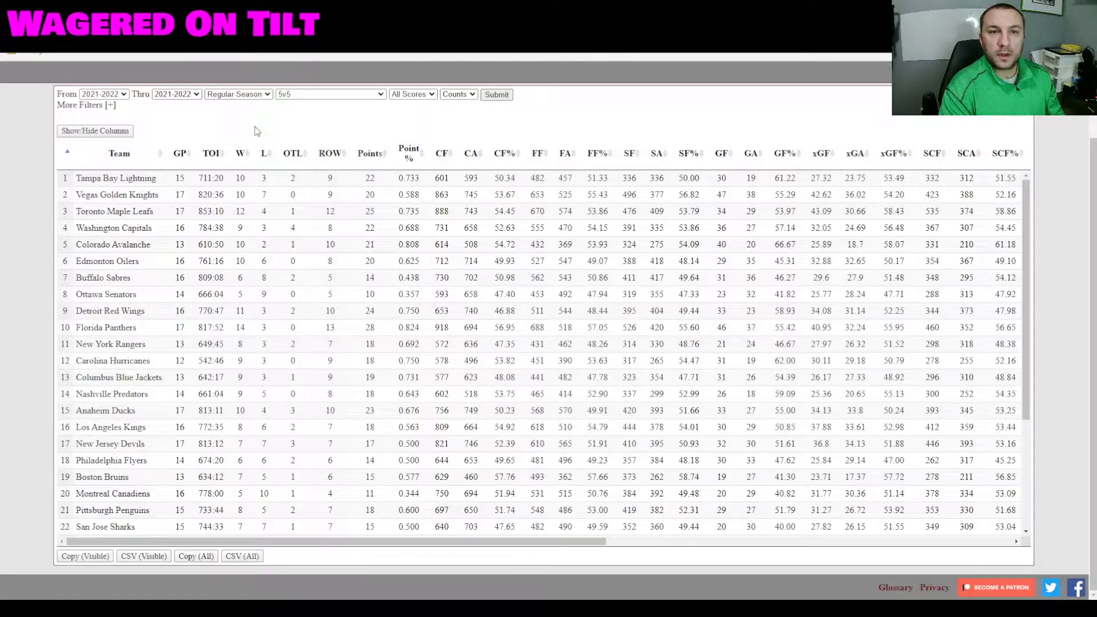
{"action": "left_click", "coordinate": [109, 105]}
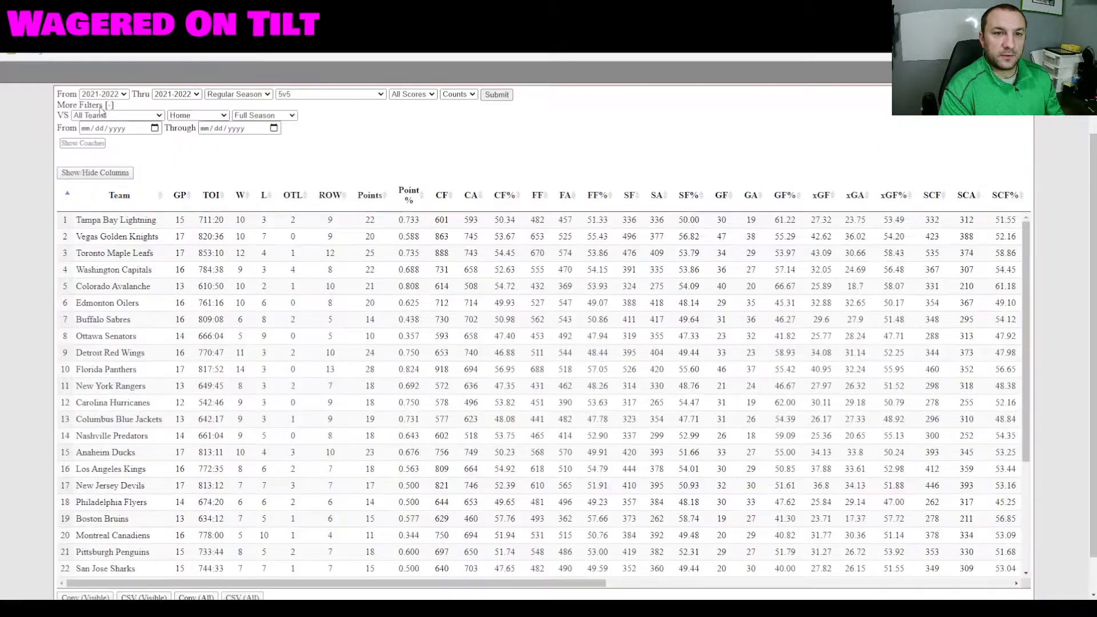
{"action": "left_click", "coordinate": [190, 120]}
{"action": "left_click", "coordinate": [180, 168]}
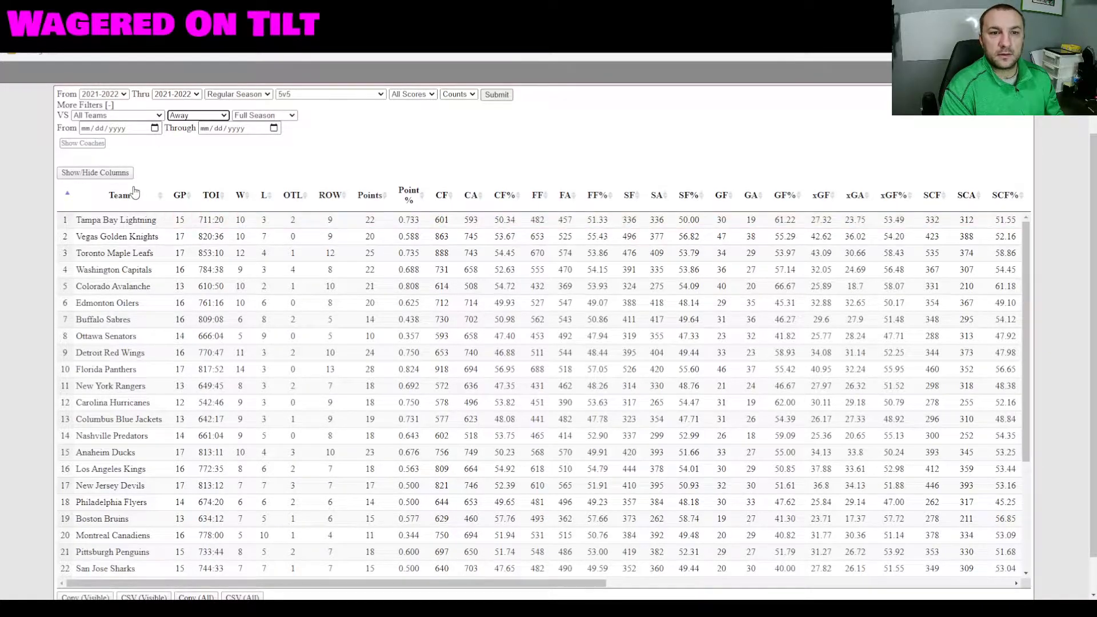
{"action": "left_click", "coordinate": [505, 97]}
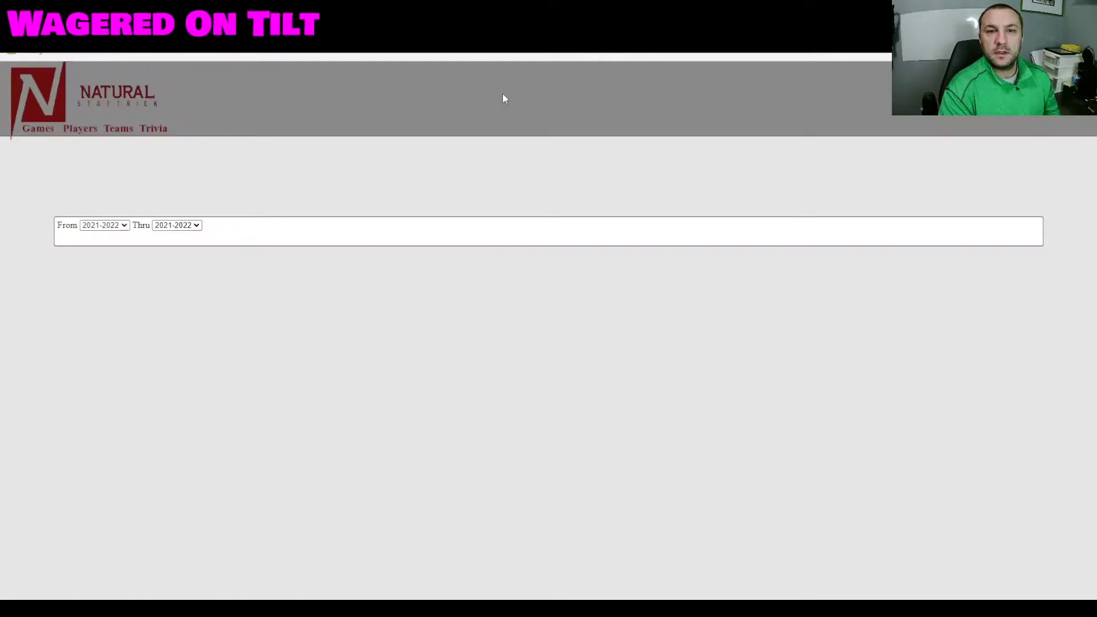
{"action": "scroll", "coordinate": [22, 321], "scroll_direction": "down", "scroll_amount": 2}
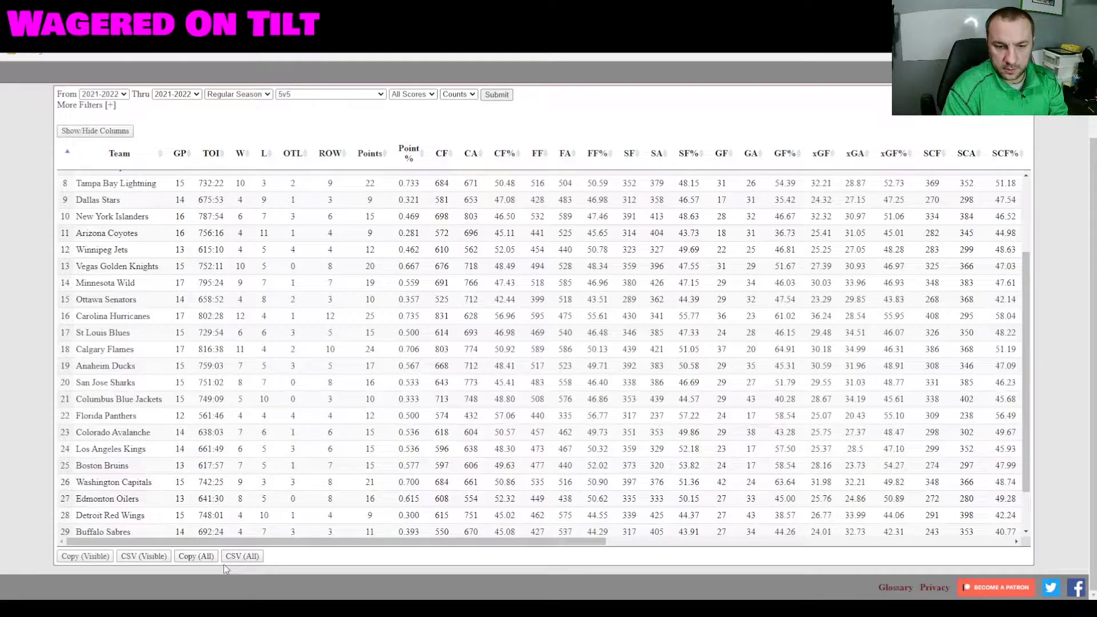
{"action": "left_click", "coordinate": [200, 562]}
Paste the copied table from A2 in the AwayHome sheet of NHL Predictor 3.0 under a HOME heading, and delete its row-number column
{"action": "key", "text": "ctrl+Tab"}
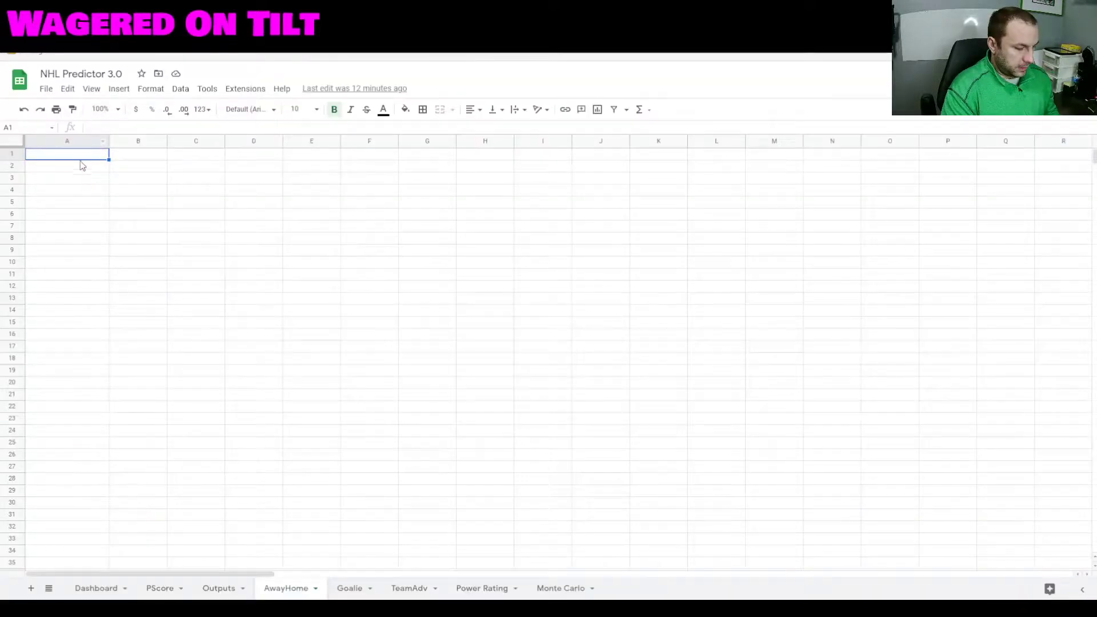
{"action": "left_click", "coordinate": [51, 169]}
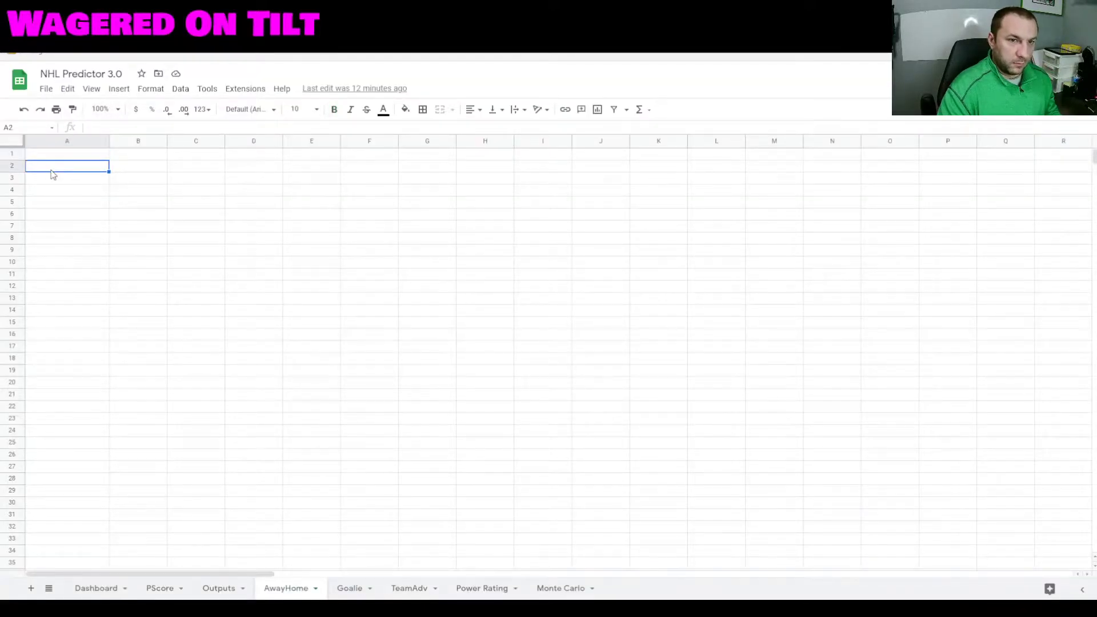
{"action": "key", "text": "ctrl+v"}
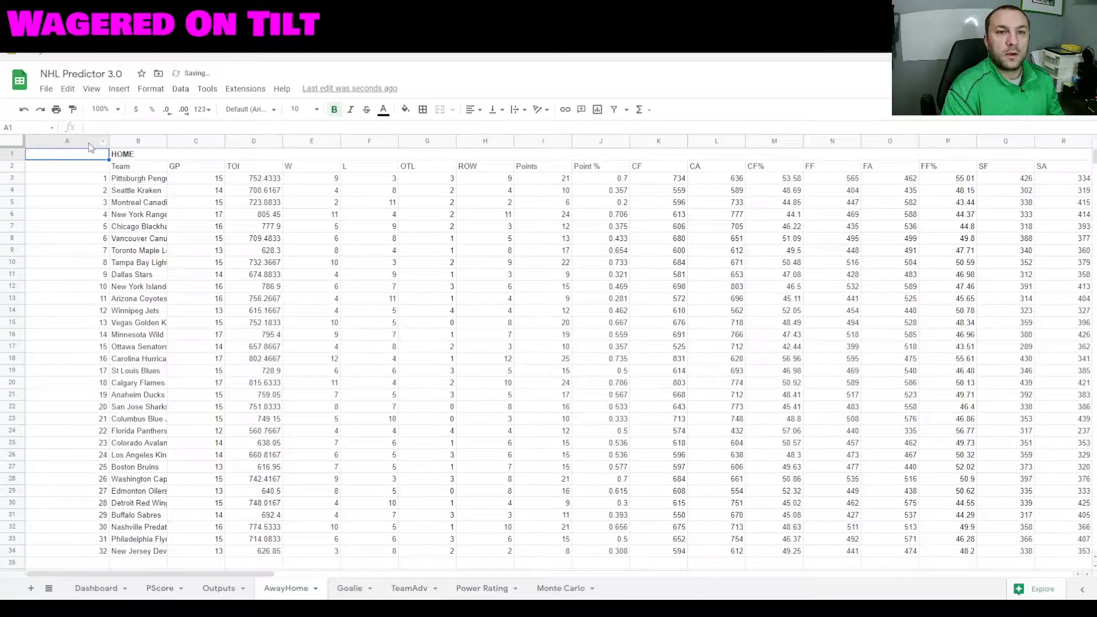
{"action": "right_click", "coordinate": [88, 143]}
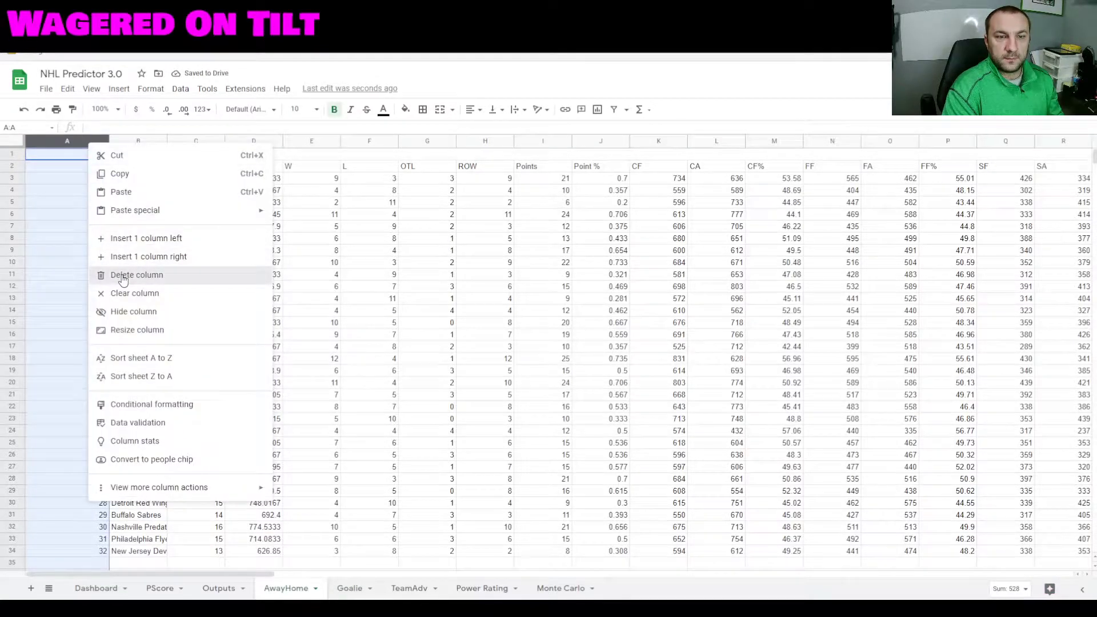
{"action": "left_click", "coordinate": [181, 275]}
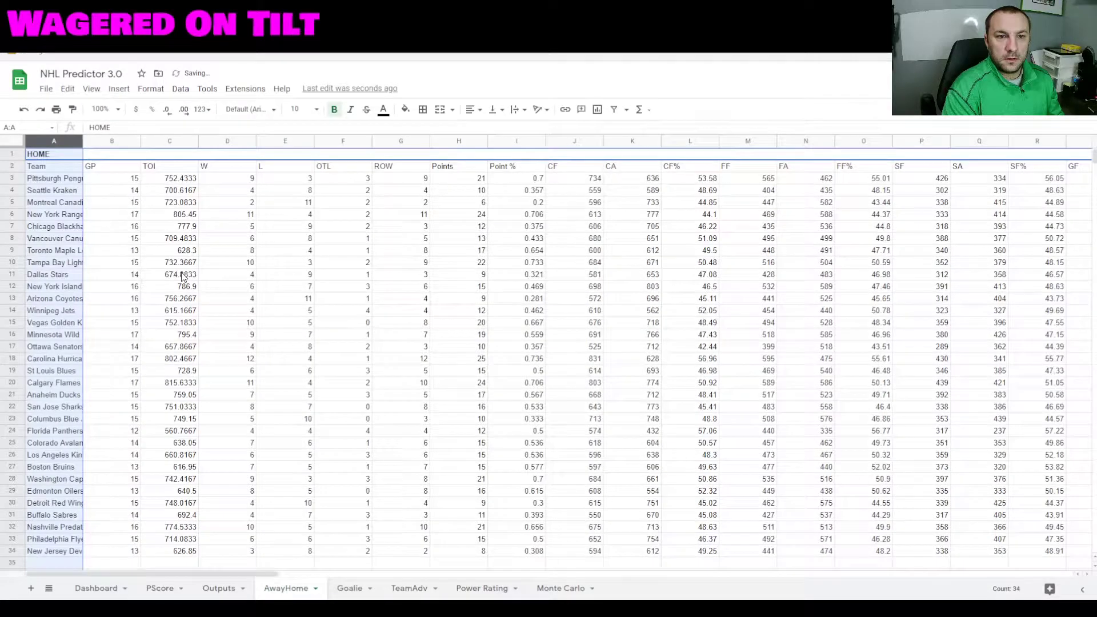
Select the empty cell A38 below the last team row of the HOME table
{"action": "left_click", "coordinate": [69, 243]}
{"action": "key", "text": "ctrl+Down"}
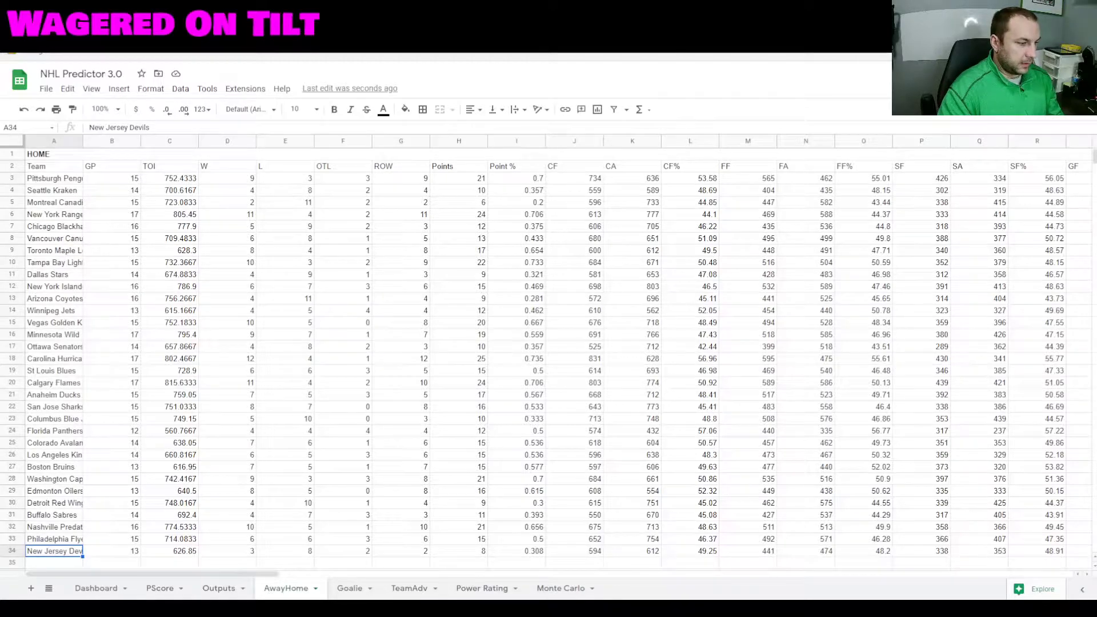
{"action": "key", "text": "Down"}
{"action": "key", "text": "Down"}
{"action": "key", "text": "Down"}
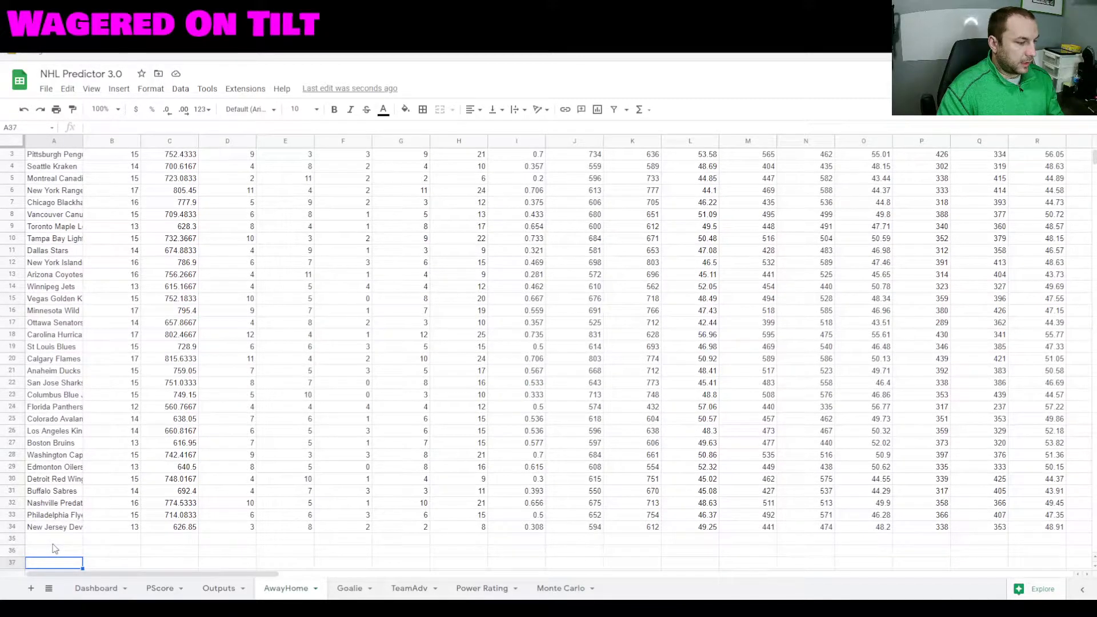
{"action": "key", "text": "Down"}
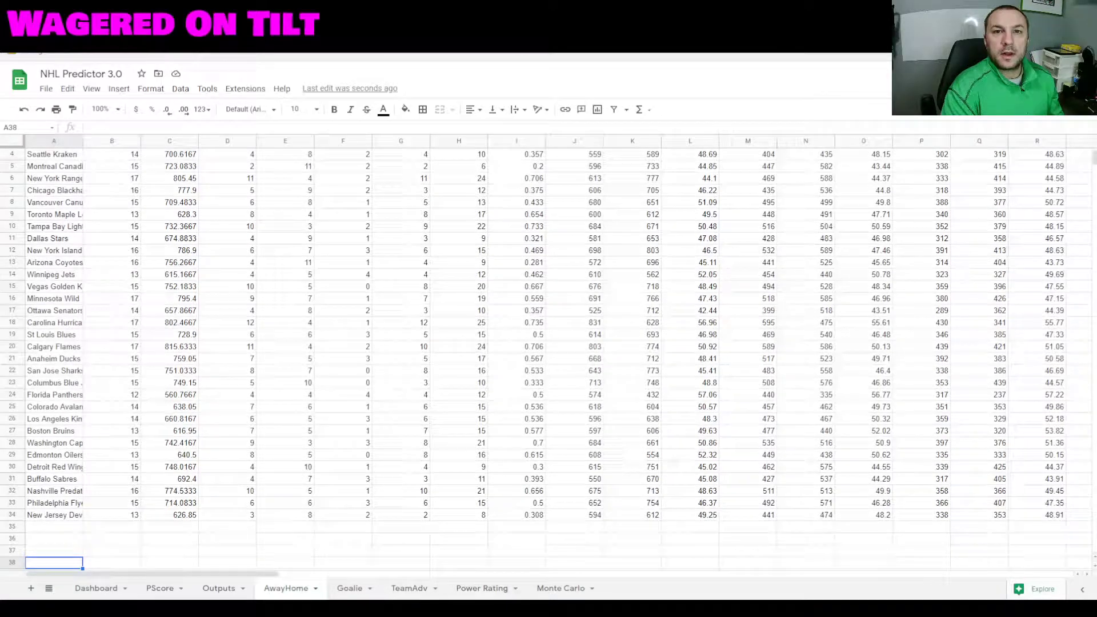
Switch back to the Natural Stat Trick team table, filter it to Home games, and copy all rows
{"action": "key", "text": "ctrl+Tab"}
{"action": "left_click", "coordinate": [98, 107]}
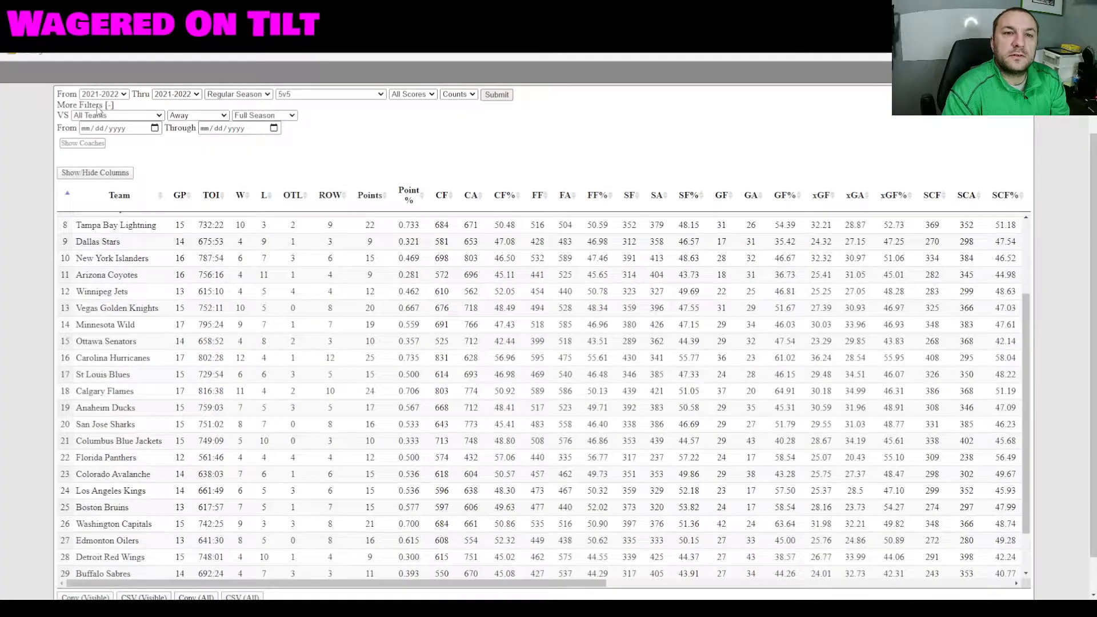
{"action": "left_click", "coordinate": [207, 118]}
{"action": "left_click", "coordinate": [196, 146]}
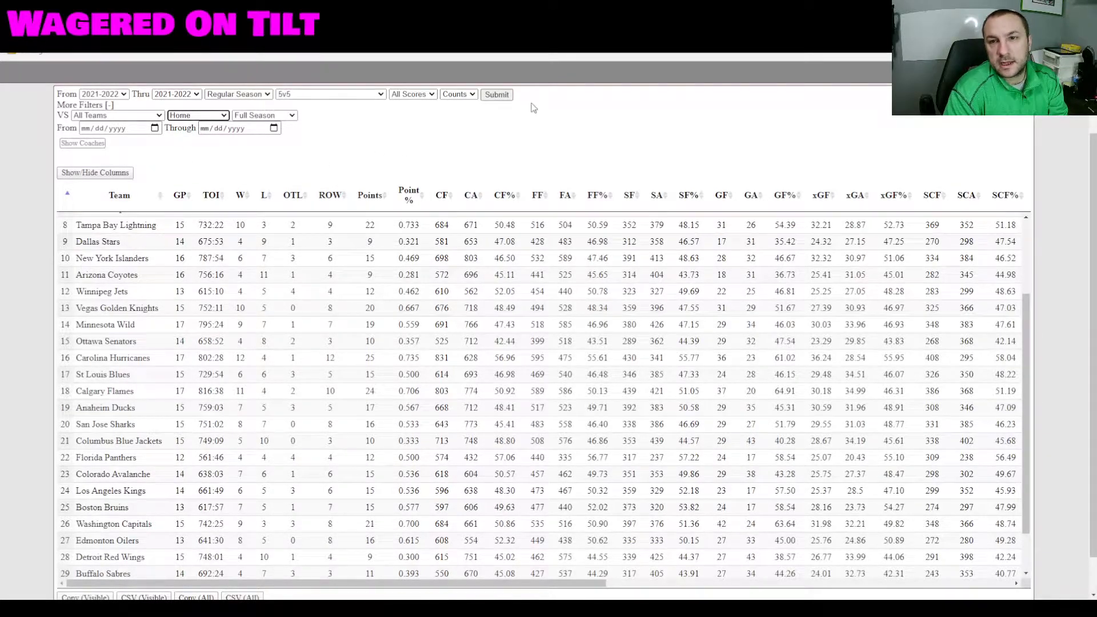
{"action": "left_click", "coordinate": [508, 98]}
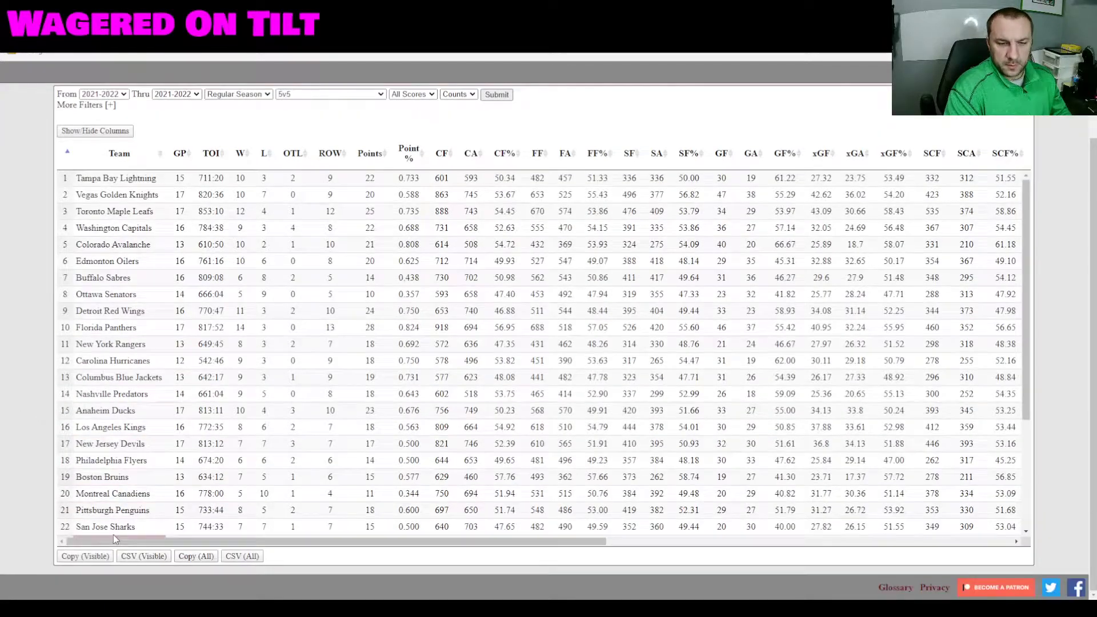
{"action": "left_click", "coordinate": [196, 556]}
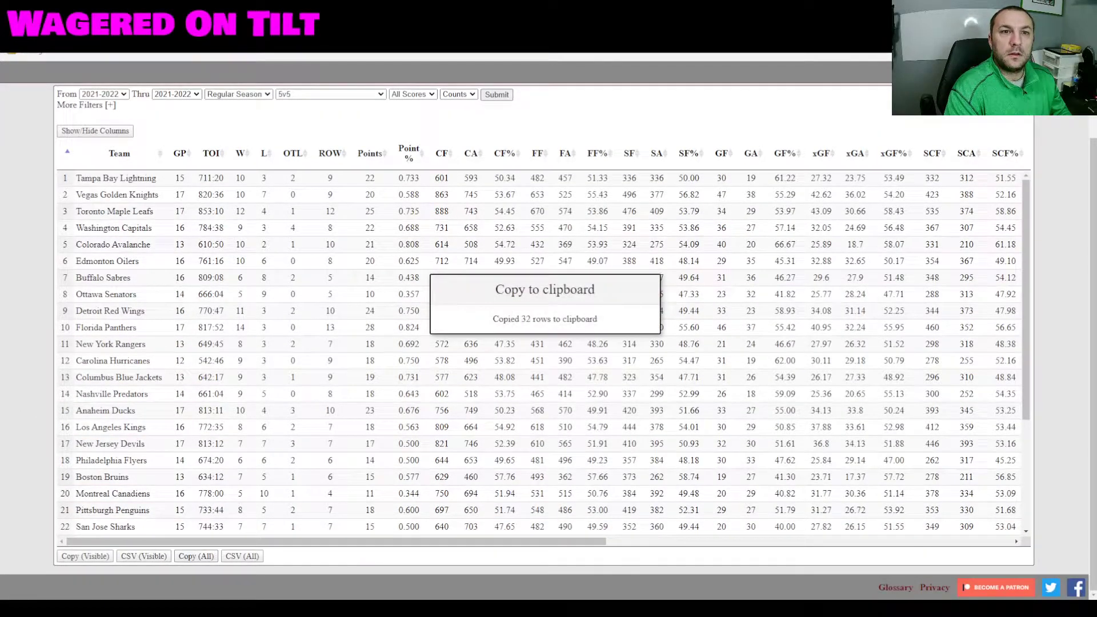
Paste the second team table into the AwayHome sheet from A37 and delete cells A37:A70, shifting the remaining cells left
{"action": "key", "text": "ctrl+Tab"}
{"action": "key", "text": "Up"}
{"action": "key", "text": "ctrl+v"}
{"action": "scroll", "coordinate": [67, 173], "scroll_direction": "down", "scroll_amount": 7}
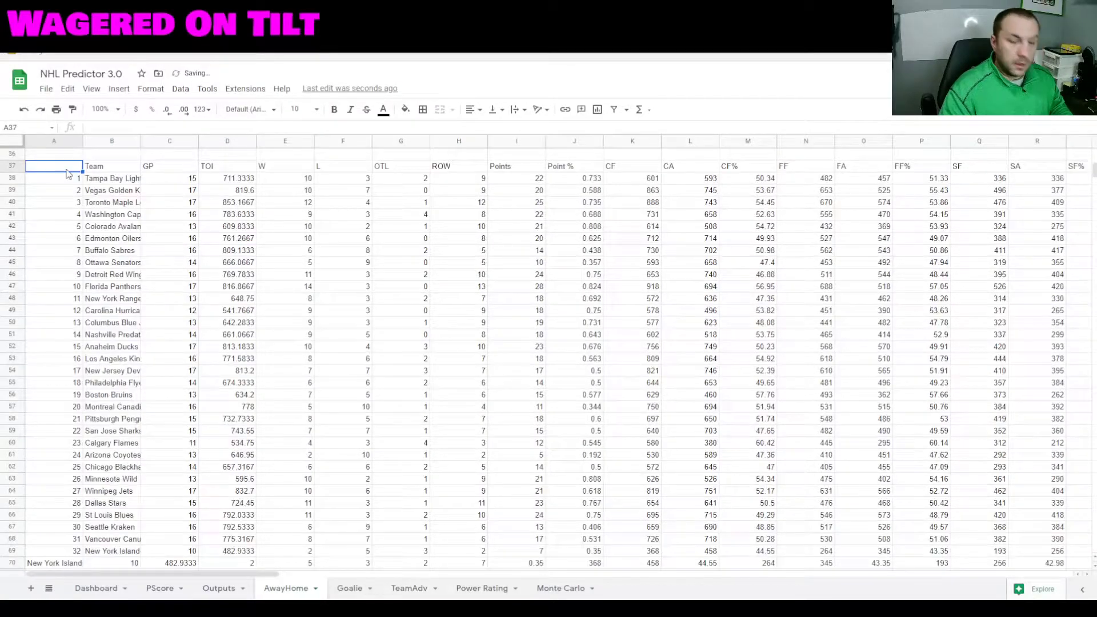
{"action": "key", "text": "ctrl+shift+Down"}
{"action": "key", "text": "ctrl+shift+Down"}
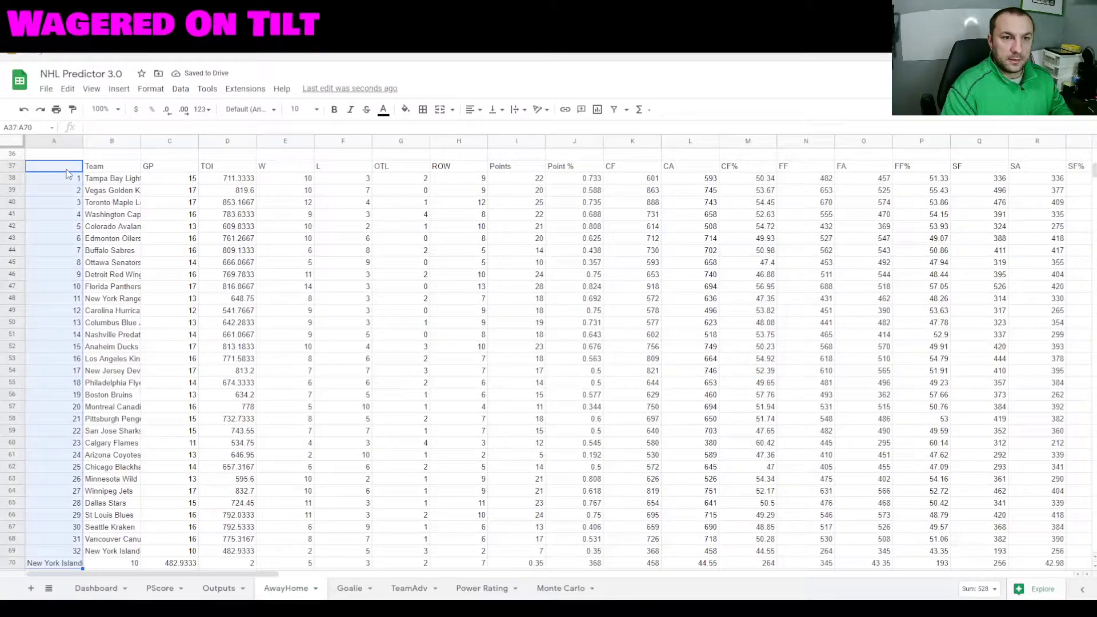
{"action": "right_click", "coordinate": [67, 173]}
{"action": "left_click", "coordinate": [115, 348]}
Insert a row above the second table's header row and add a bold Away heading merged across A37:BS37
{"action": "left_click", "coordinate": [7, 166]}
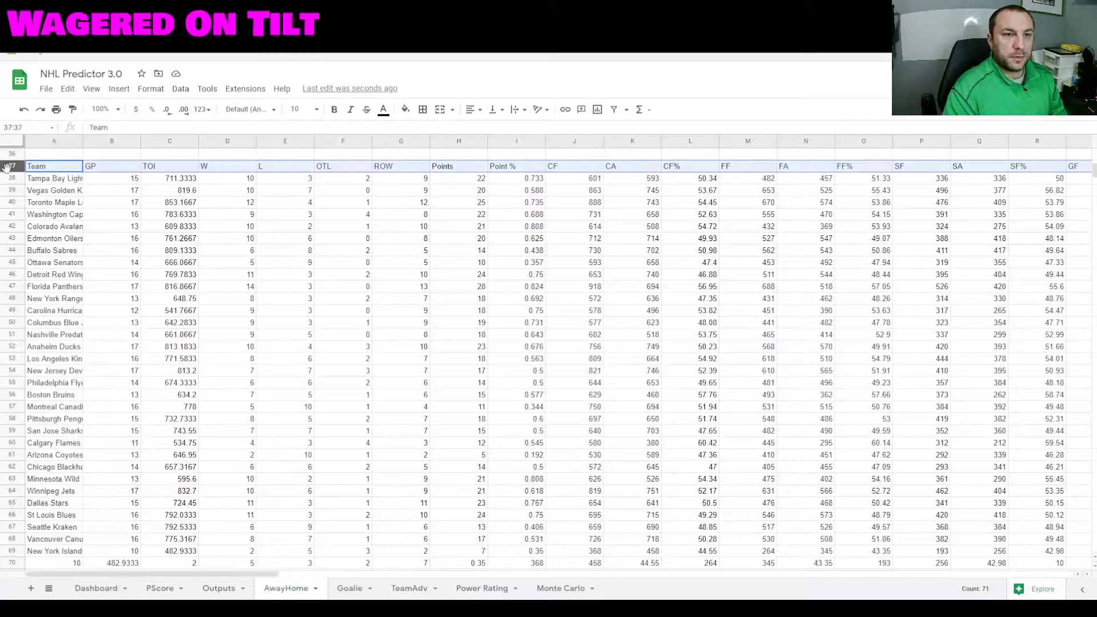
{"action": "right_click", "coordinate": [7, 167]}
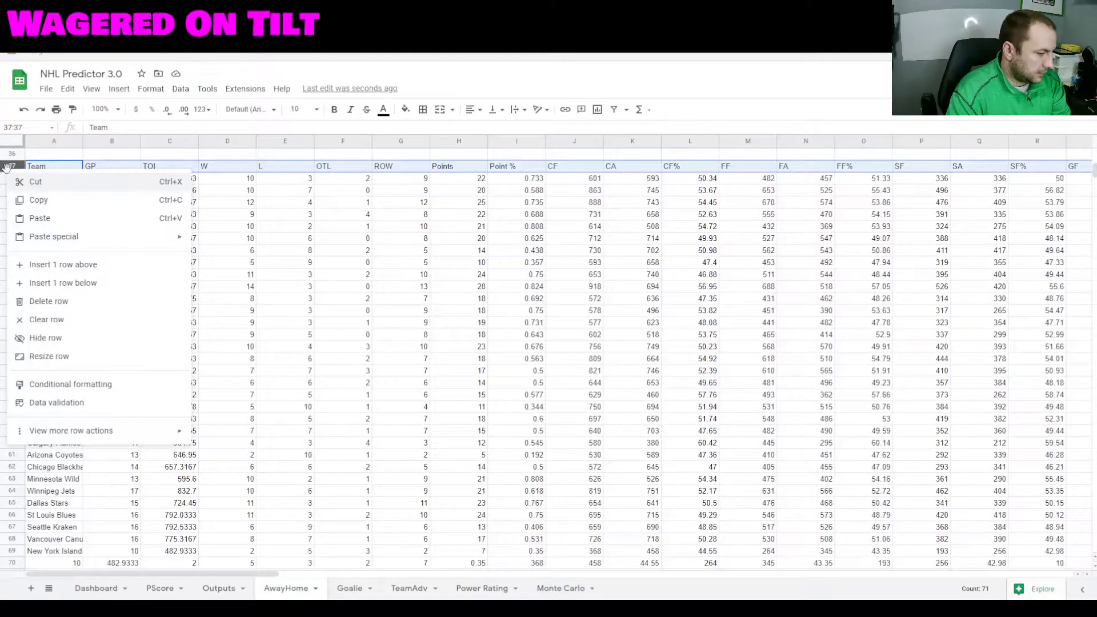
{"action": "left_click", "coordinate": [105, 269]}
{"action": "left_click", "coordinate": [67, 170]}
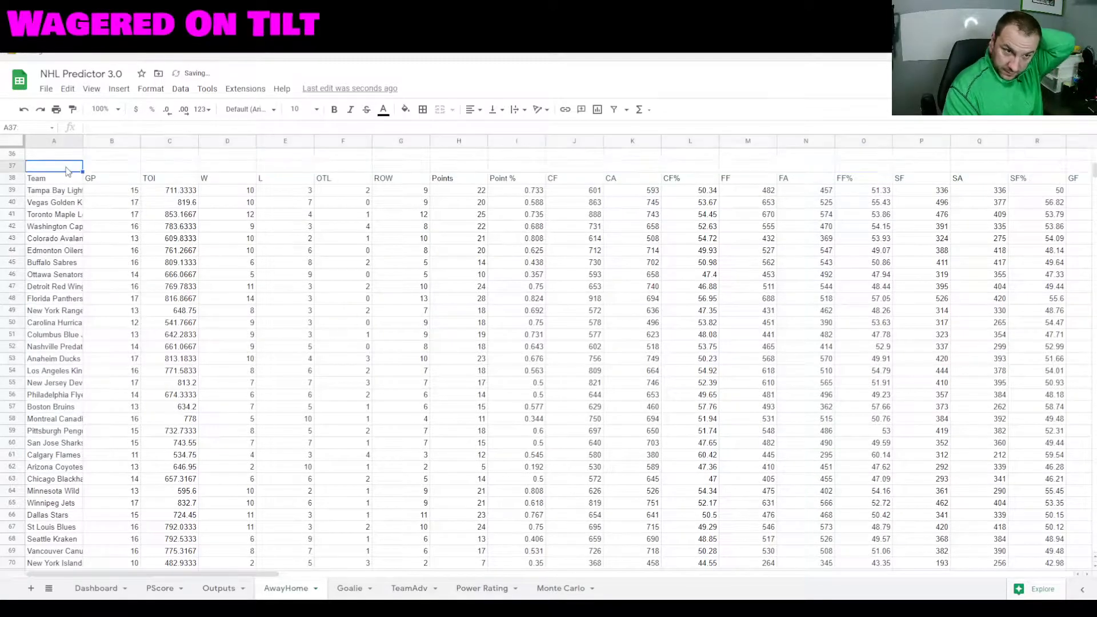
{"action": "type", "text": "Away"}
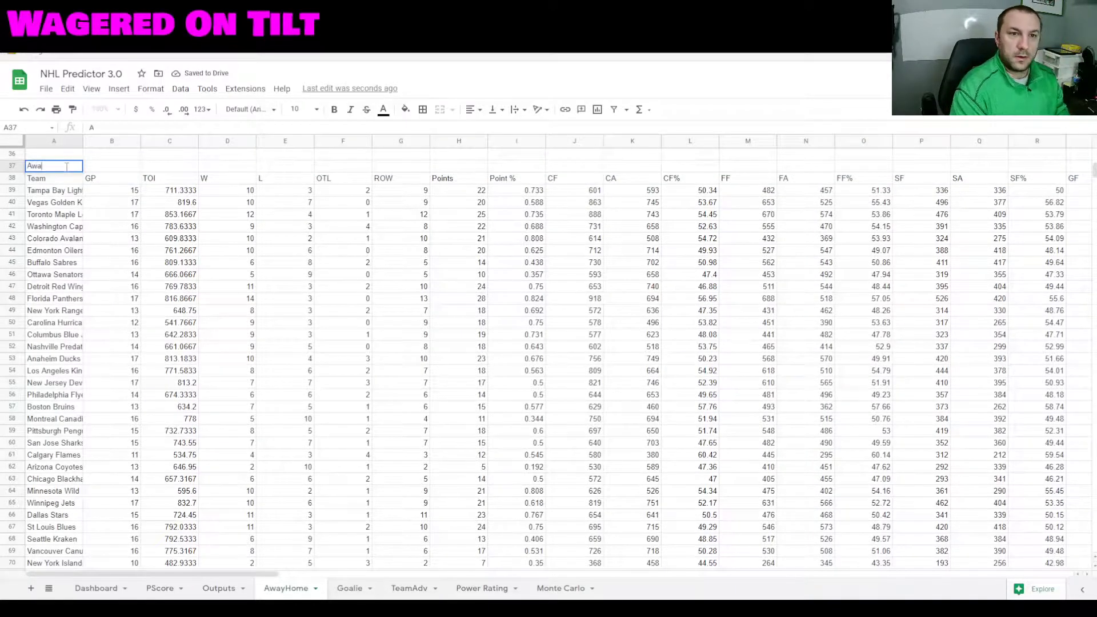
{"action": "key", "text": "shift+space"}
{"action": "key", "text": "ctrl+b"}
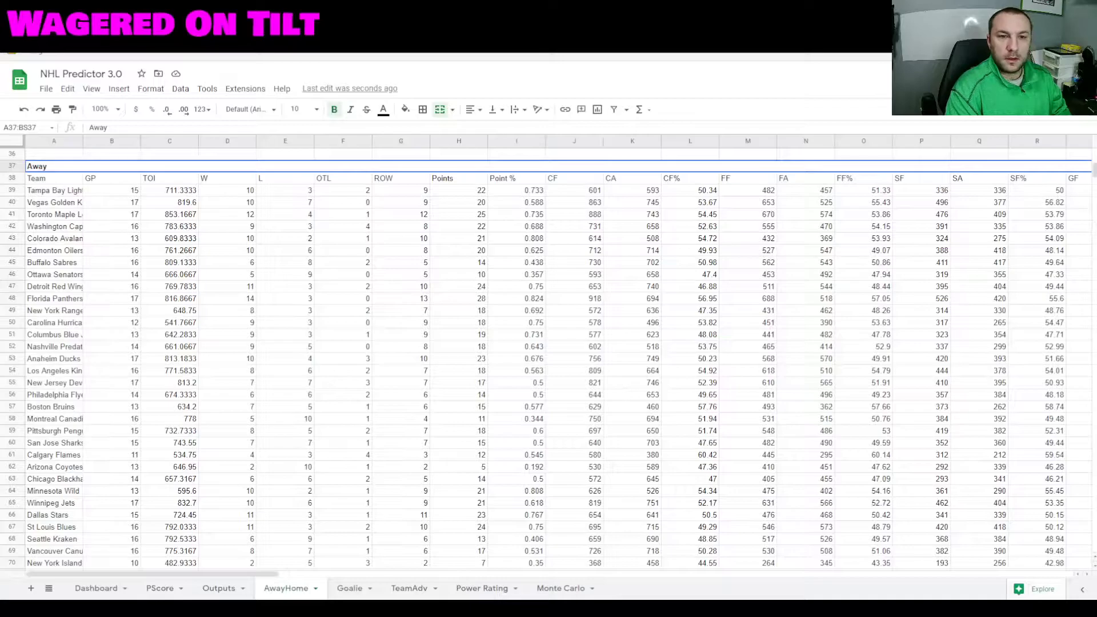
Examine the first table's stat column headers in row 2, from TOI across to GA
{"action": "left_click", "coordinate": [191, 255]}
{"action": "key", "text": "ctrl+Up"}
{"action": "key", "text": "ctrl+Up"}
{"action": "key", "text": "ctrl+Up"}
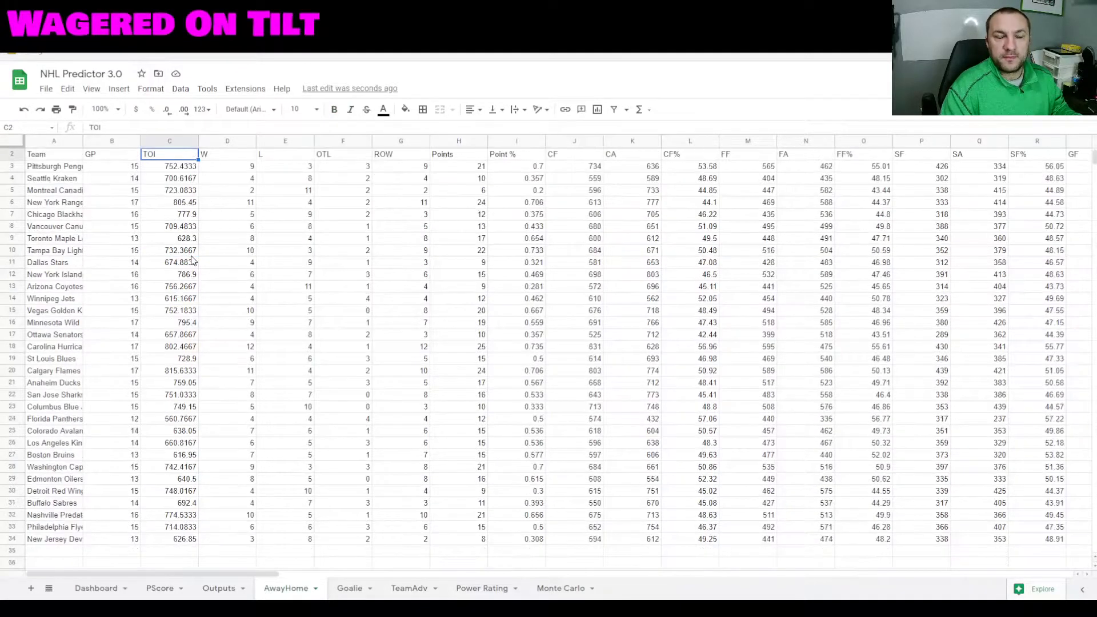
{"action": "key", "text": "Right"}
{"action": "key", "text": "Right"}
{"action": "key", "text": "Right"}
{"action": "key", "text": "Right"}
{"action": "key", "text": "Right"}
{"action": "key", "text": "Right"}
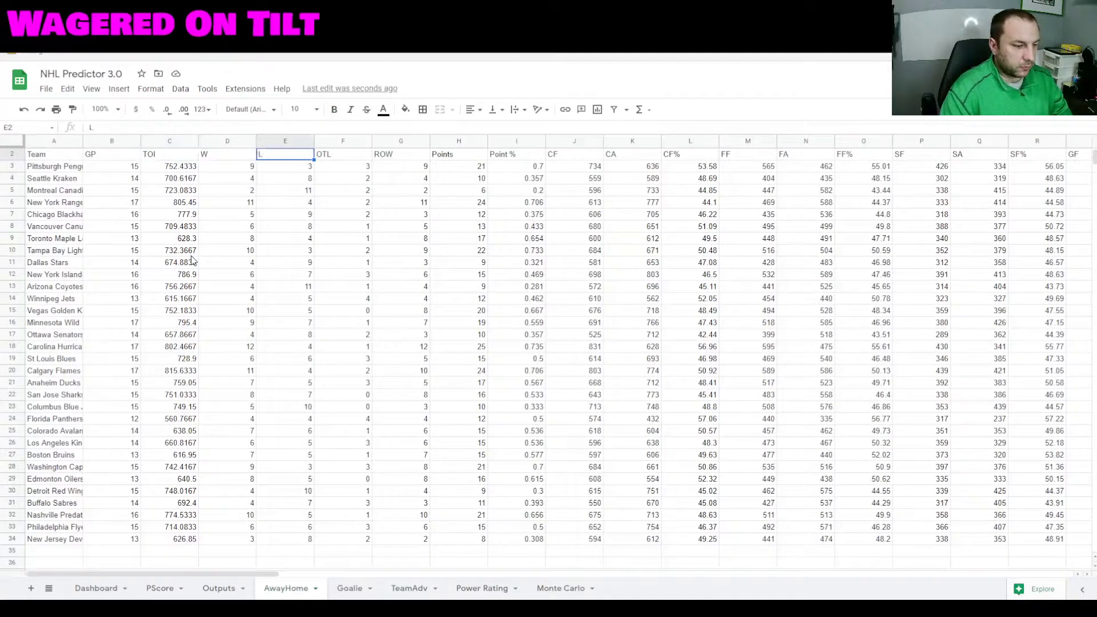
{"action": "key", "text": "Right"}
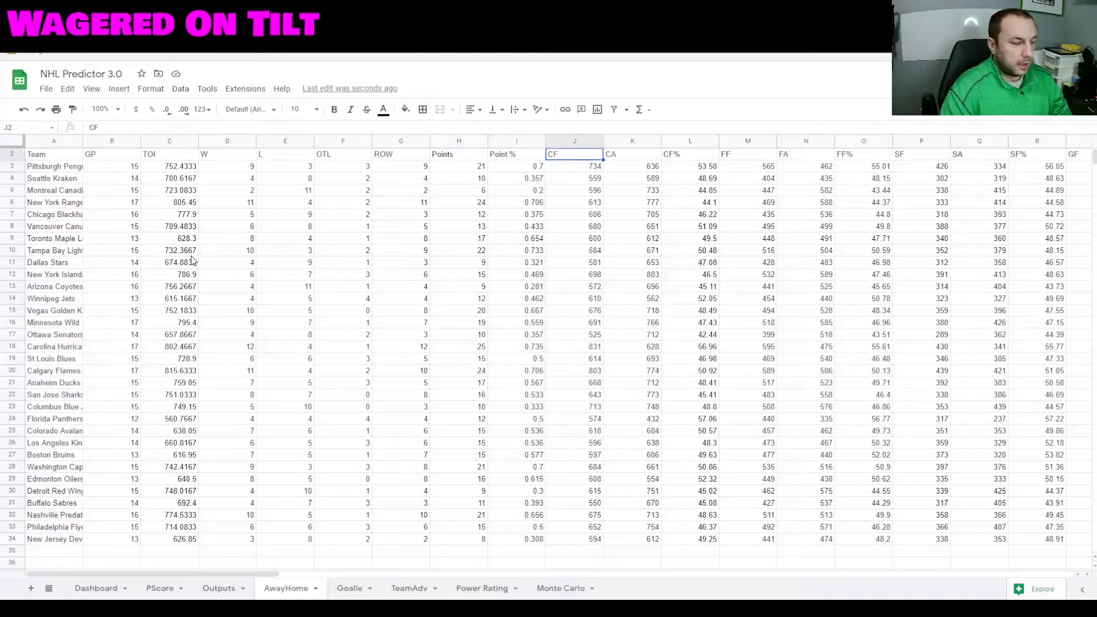
{"action": "key", "text": "Right"}
{"action": "key", "text": "Right"}
{"action": "key", "text": "Right"}
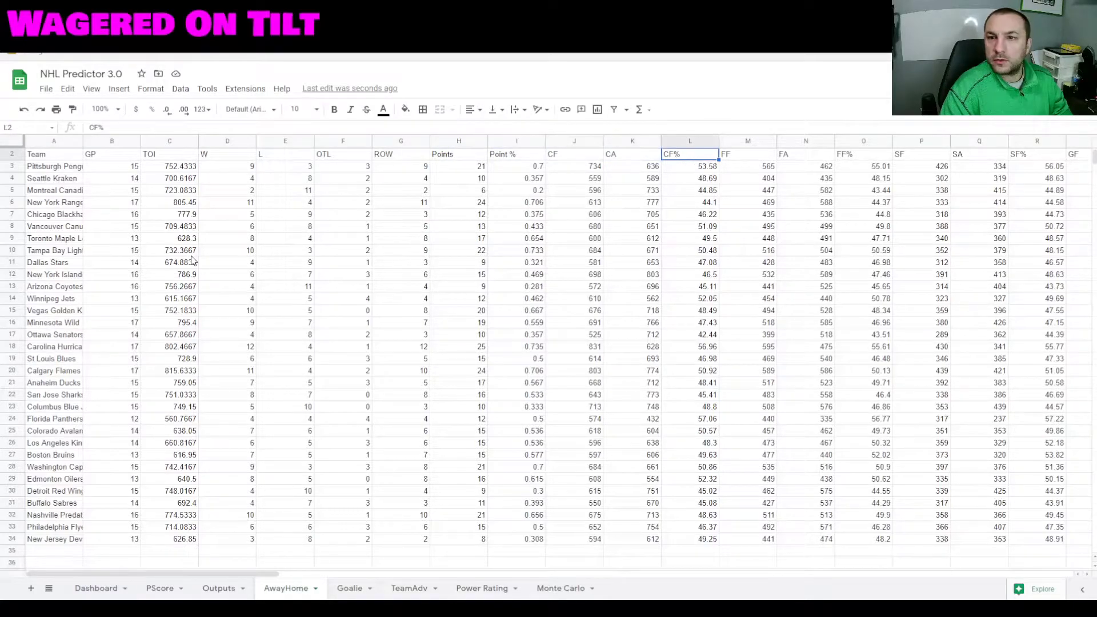
{"action": "key", "text": "Left"}
{"action": "key", "text": "Left"}
{"action": "key", "text": "Right"}
{"action": "key", "text": "Right"}
{"action": "key", "text": "Right"}
{"action": "key", "text": "Right"}
{"action": "key", "text": "Right"}
{"action": "key", "text": "Right"}
{"action": "key", "text": "Right"}
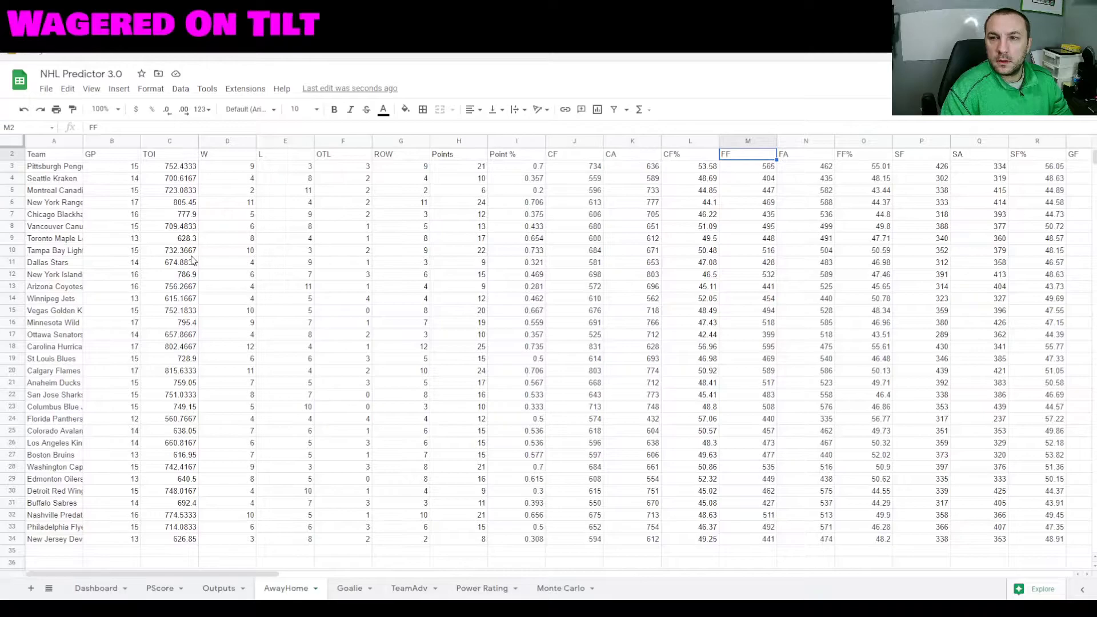
{"action": "key", "text": "Right"}
{"action": "key", "text": "Right"}
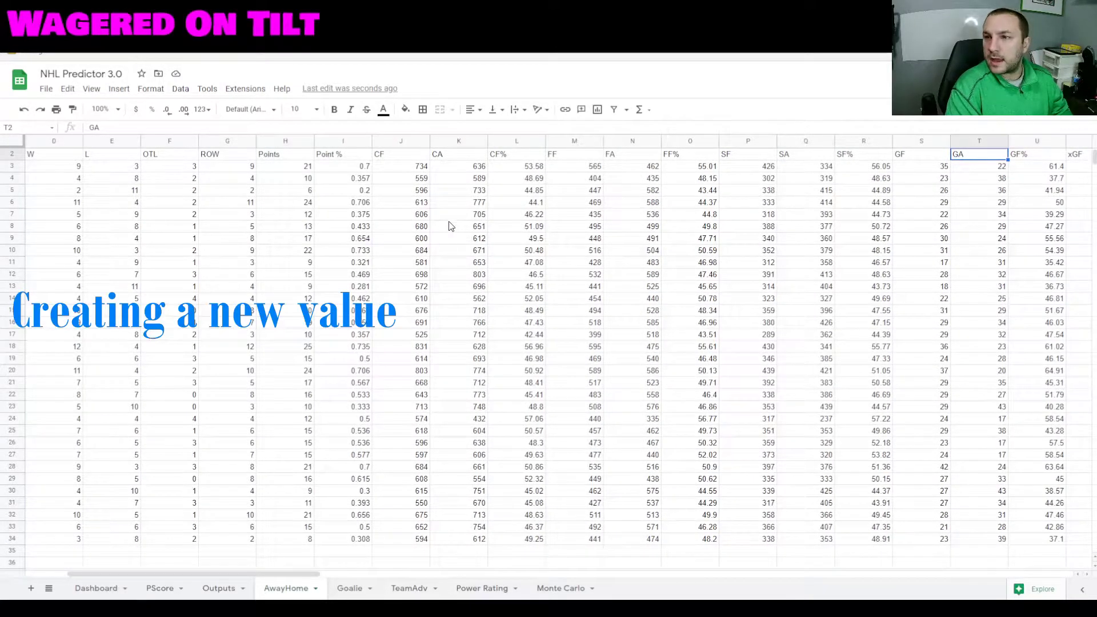
Insert a blank column between GF and GA and head it GF/AVG in T2
{"action": "left_click", "coordinate": [968, 141]}
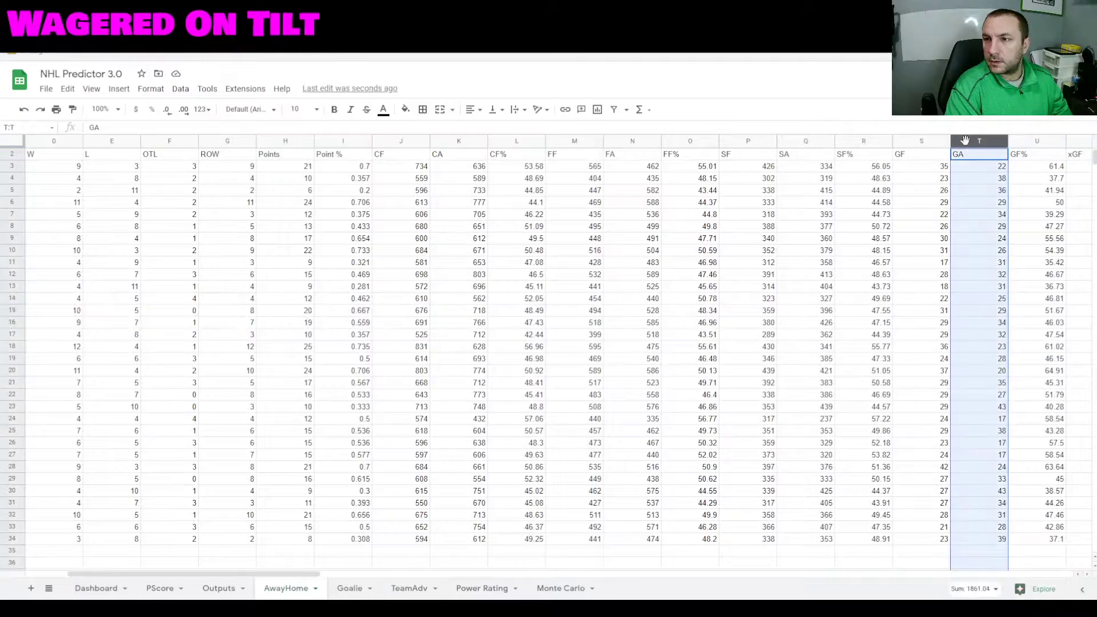
{"action": "right_click", "coordinate": [967, 143]}
{"action": "left_click", "coordinate": [899, 240]}
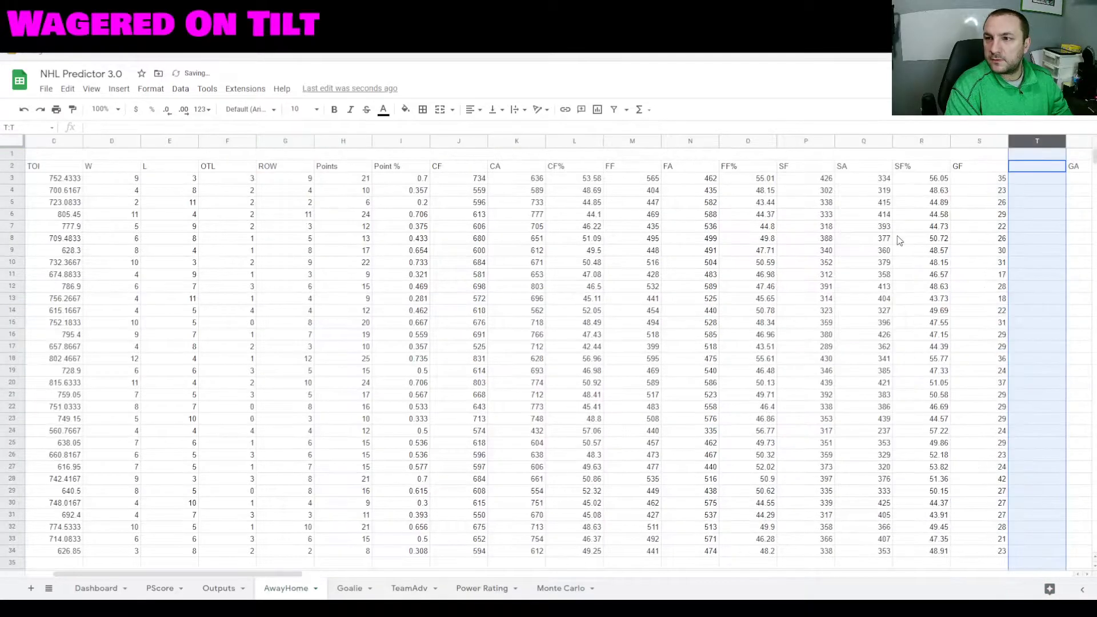
{"action": "left_click", "coordinate": [1035, 172]}
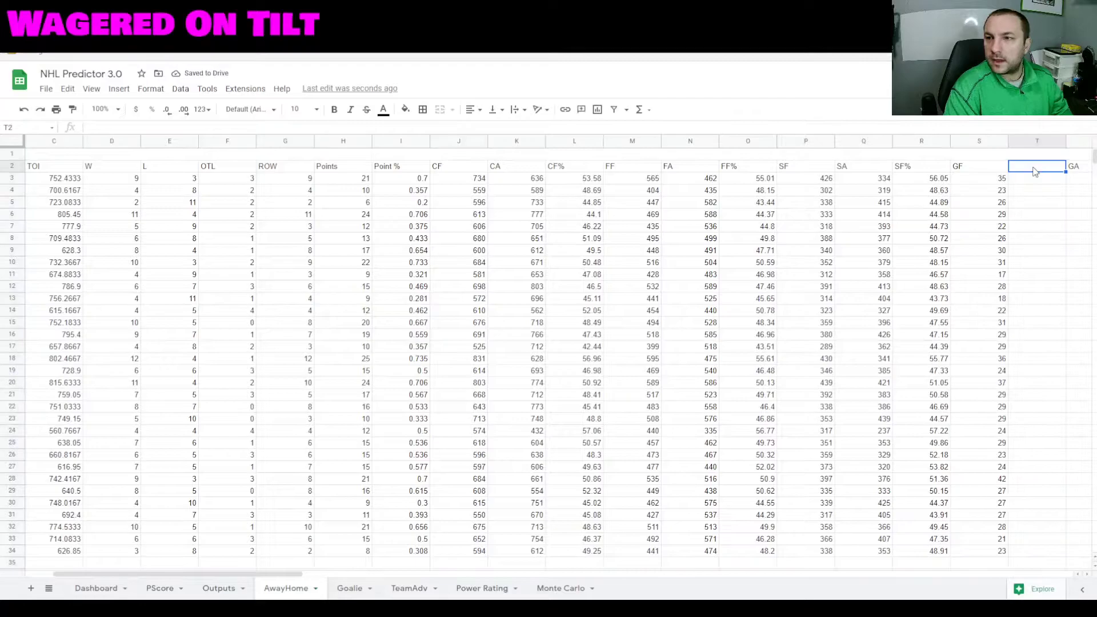
{"action": "type", "text": "GF"}
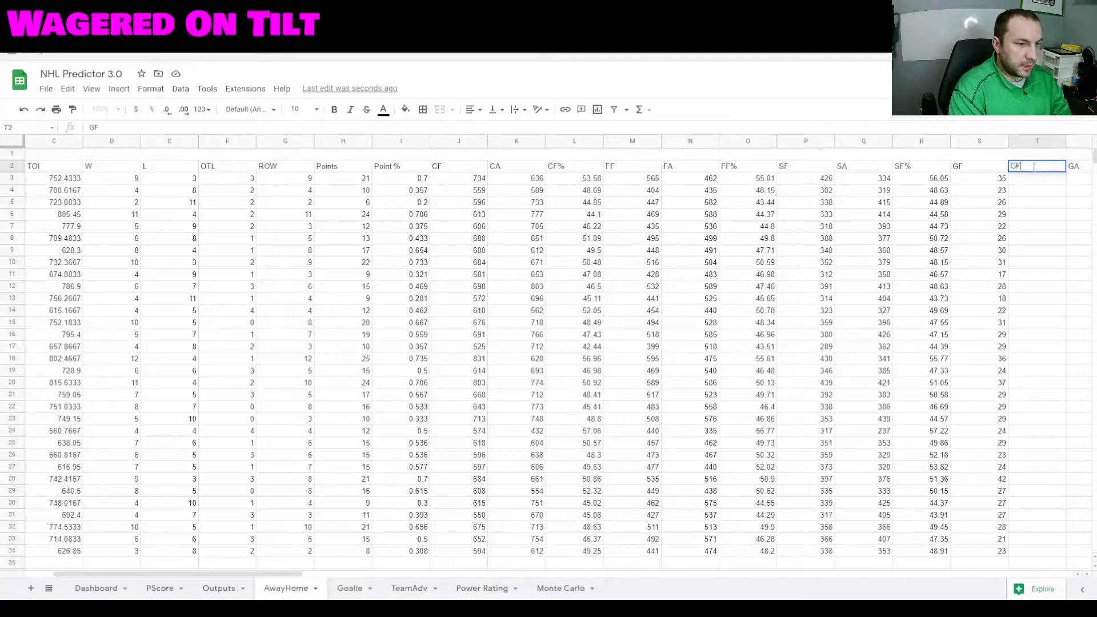
{"action": "type", "text": "/AVG"}
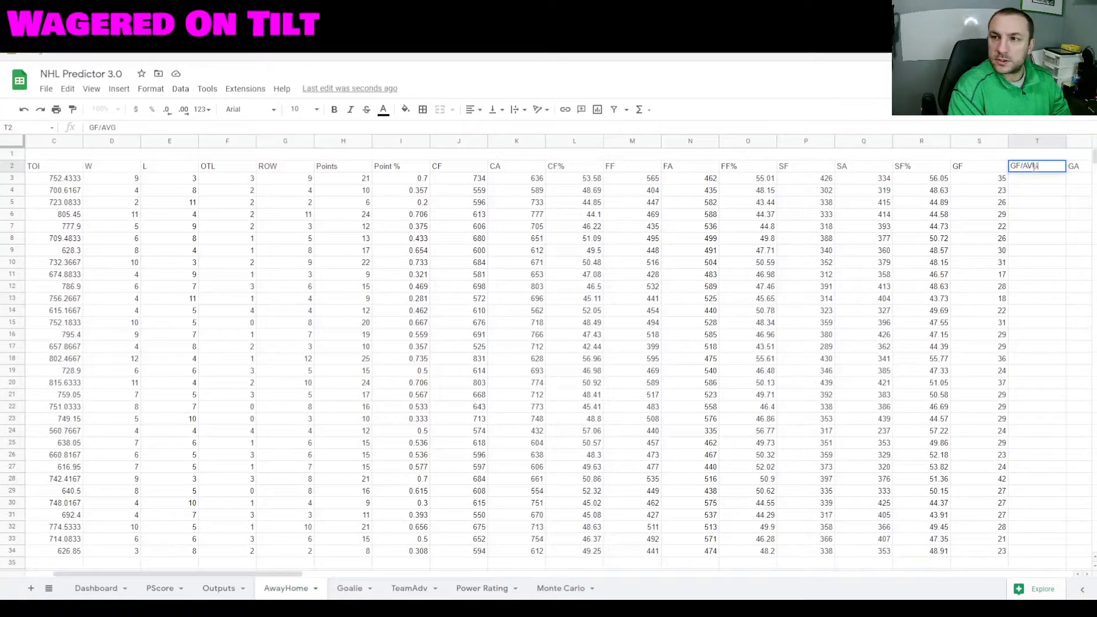
{"action": "key", "text": "Return"}
Enter =S3/B3 in T3 and autofill the GF/AVG formula down the first table to row 34
{"action": "scroll", "coordinate": [173, 174], "scroll_direction": "right", "scroll_amount": 5}
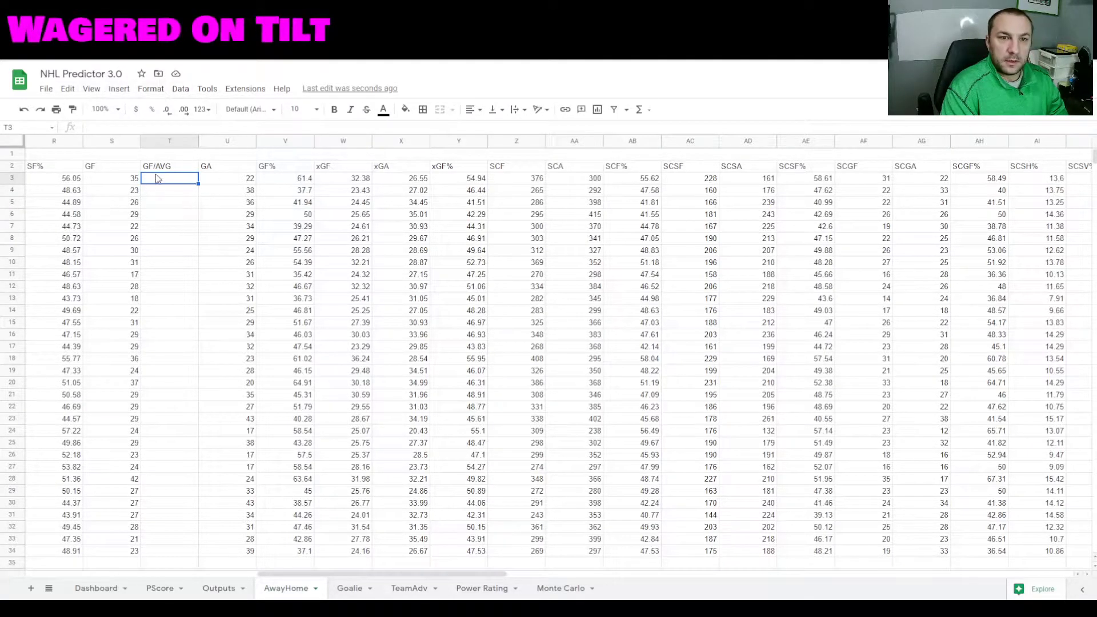
{"action": "left_click", "coordinate": [169, 128]}
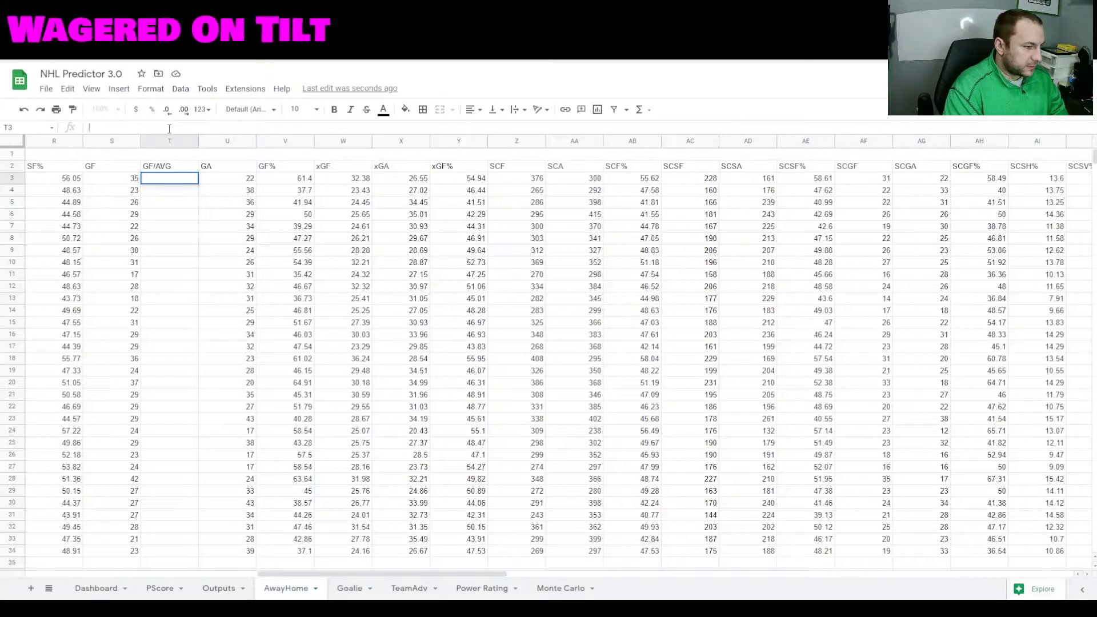
{"action": "type", "text": "=S3"}
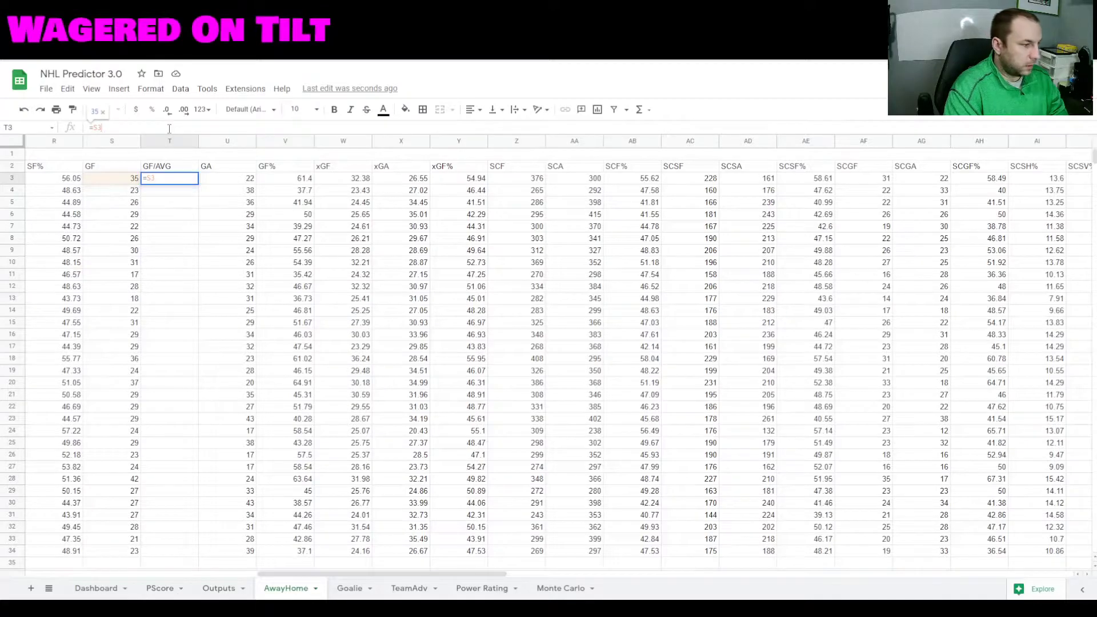
{"action": "type", "text": "/B3"}
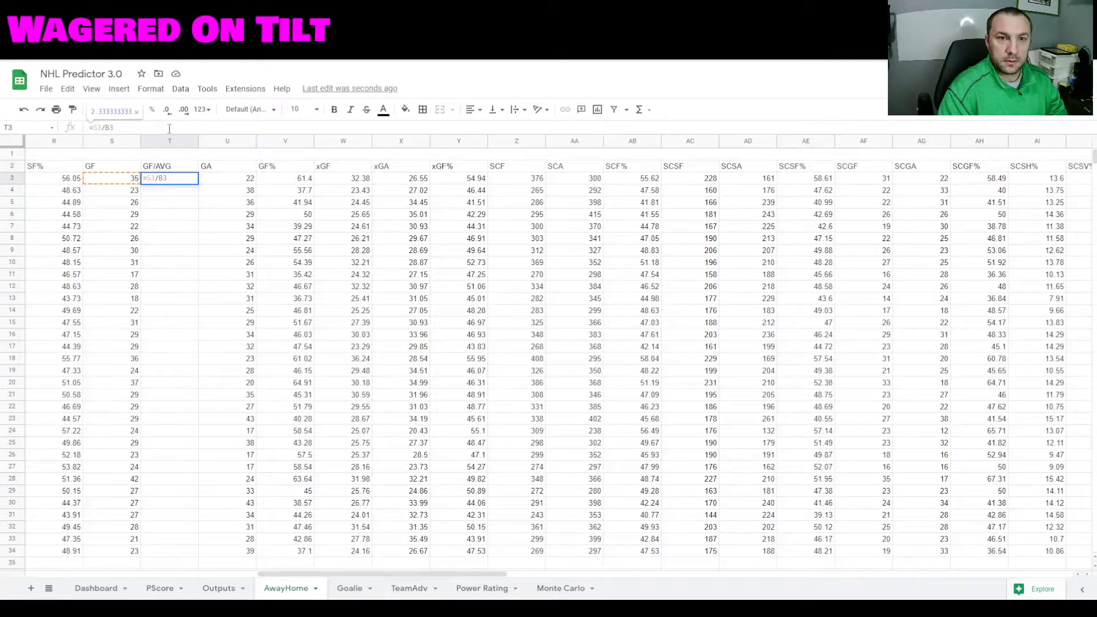
{"action": "key", "text": "Return"}
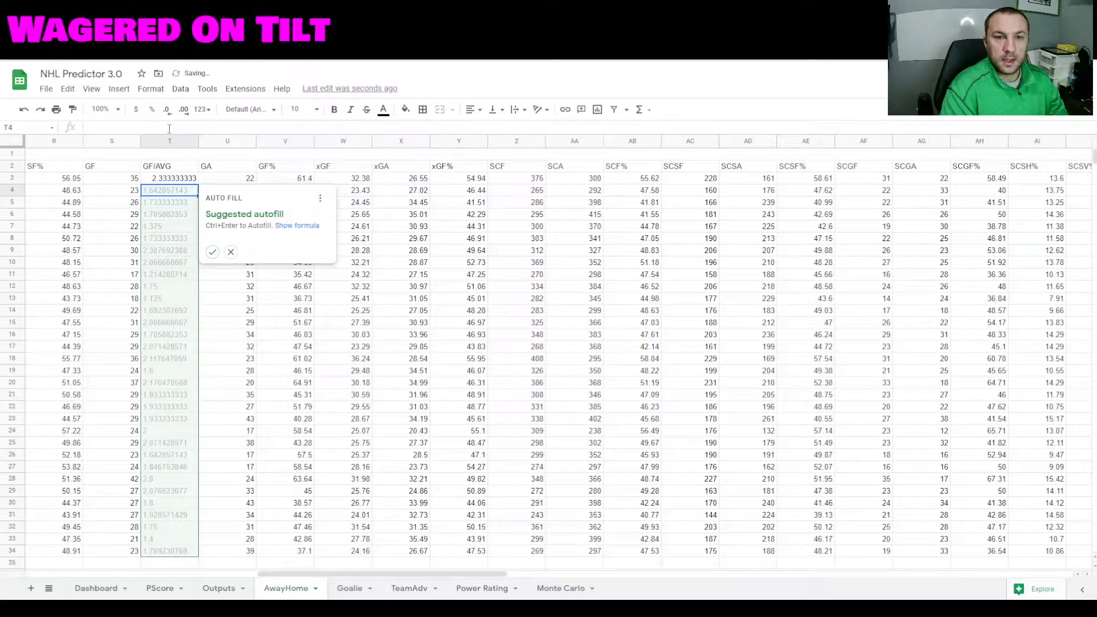
{"action": "left_click", "coordinate": [212, 252]}
Average the first table's GF/AVG values T3:T34 in cell T35
{"action": "left_click", "coordinate": [98, 445]}
{"action": "key", "text": "Down"}
{"action": "key", "text": "Down"}
{"action": "key", "text": "Down"}
{"action": "key", "text": "Down"}
{"action": "key", "text": "Down"}
{"action": "key", "text": "Down"}
{"action": "key", "text": "Down"}
{"action": "key", "text": "Down"}
{"action": "key", "text": "Down"}
{"action": "key", "text": "Down"}
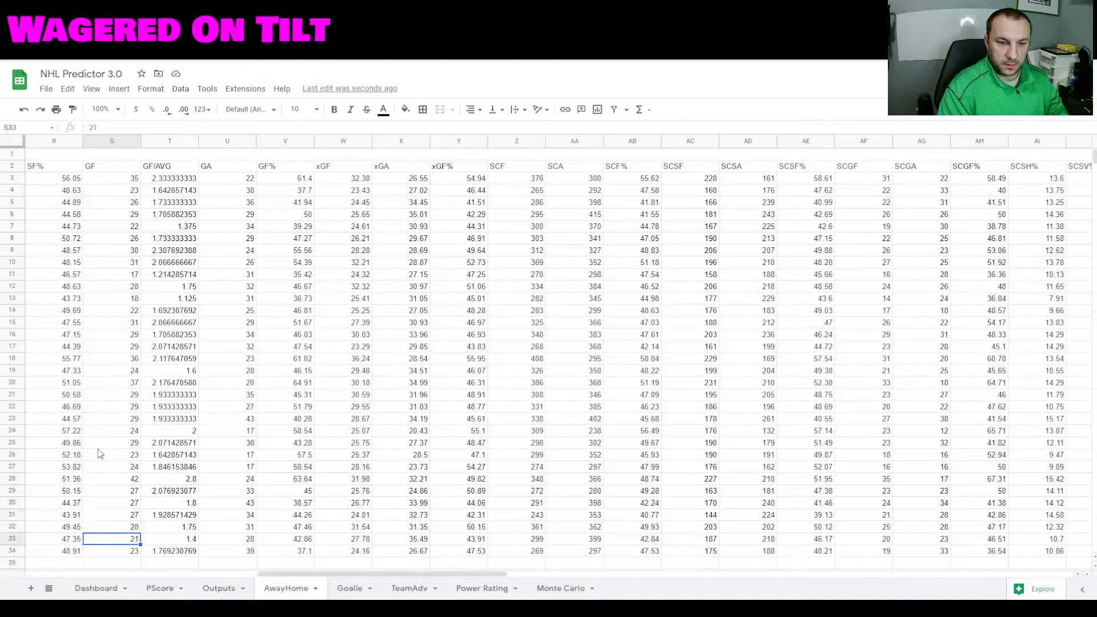
{"action": "key", "text": "Right"}
{"action": "type", "text": "="}
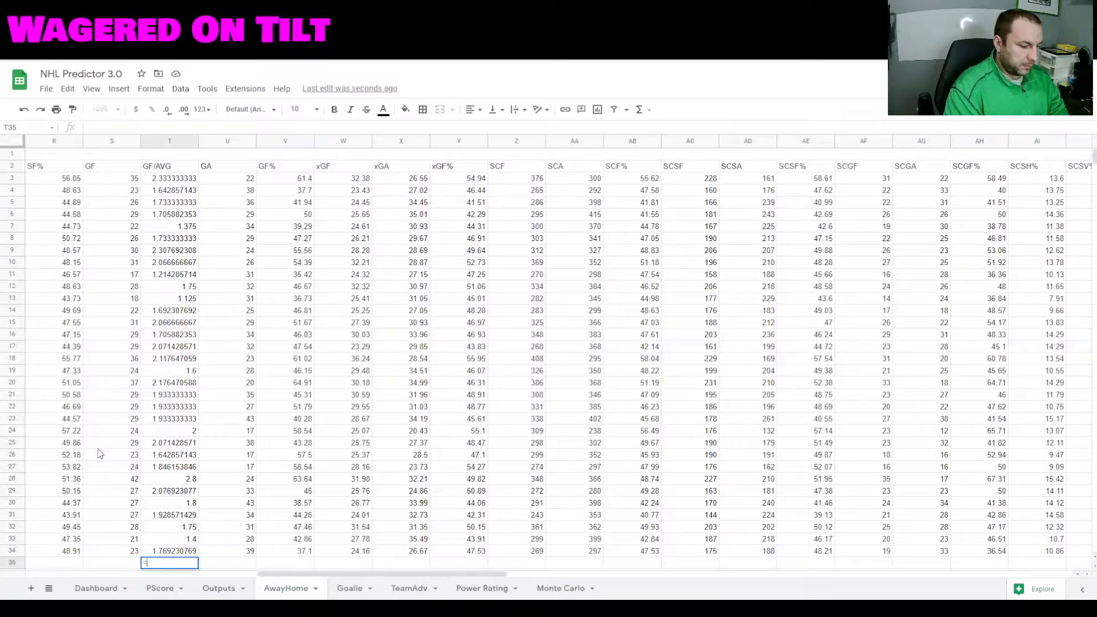
{"action": "type", "text": "Average("}
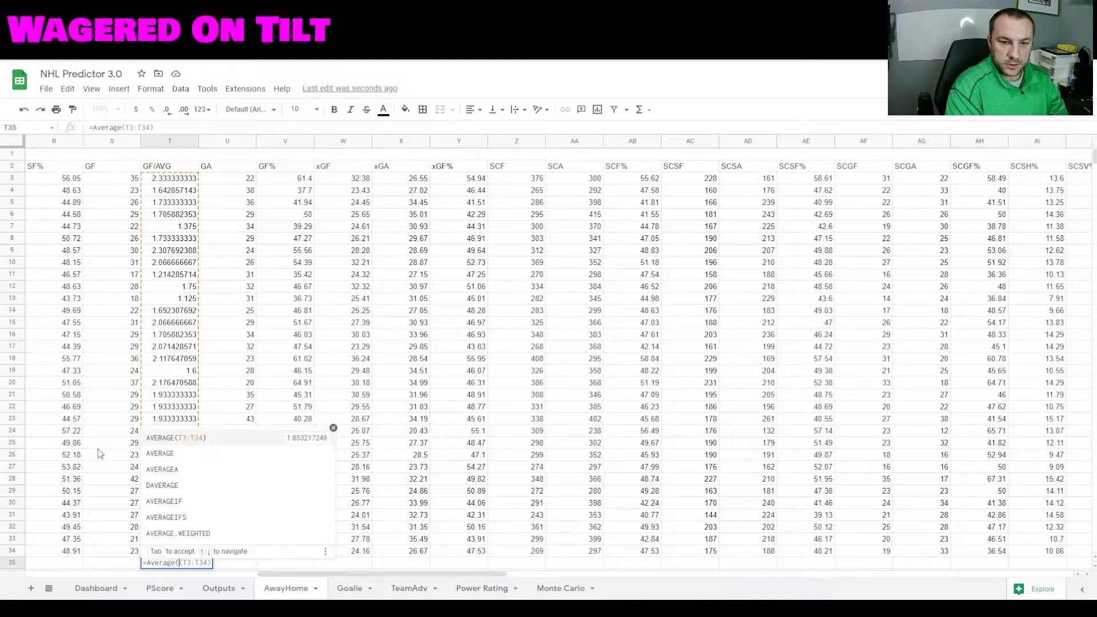
{"action": "left_click", "coordinate": [166, 177]}
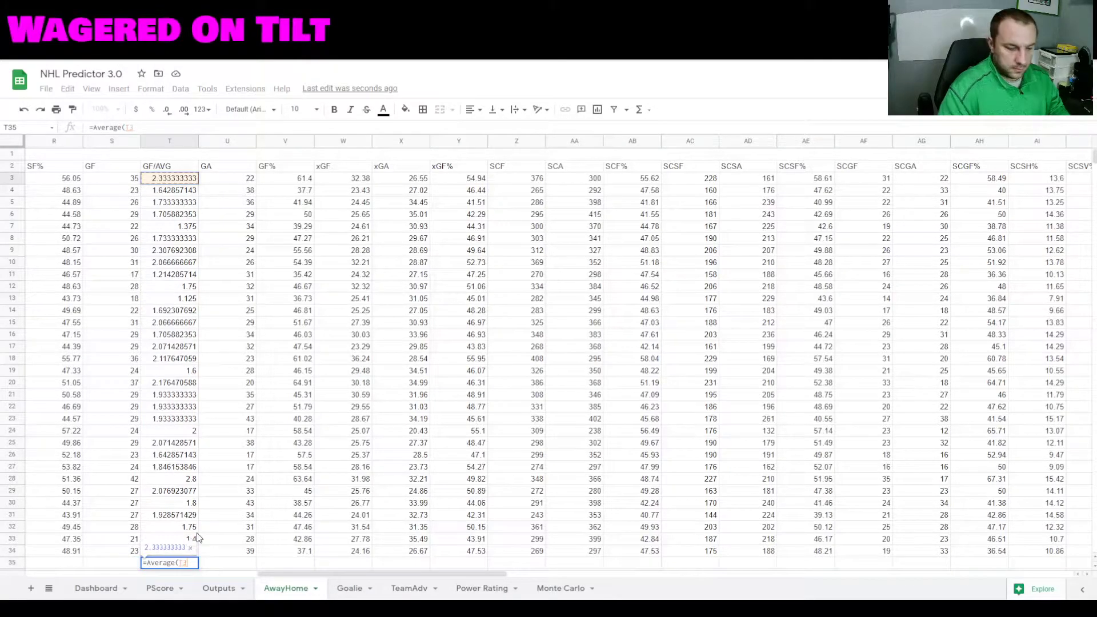
{"action": "key", "text": "ctrl+shift+Down"}
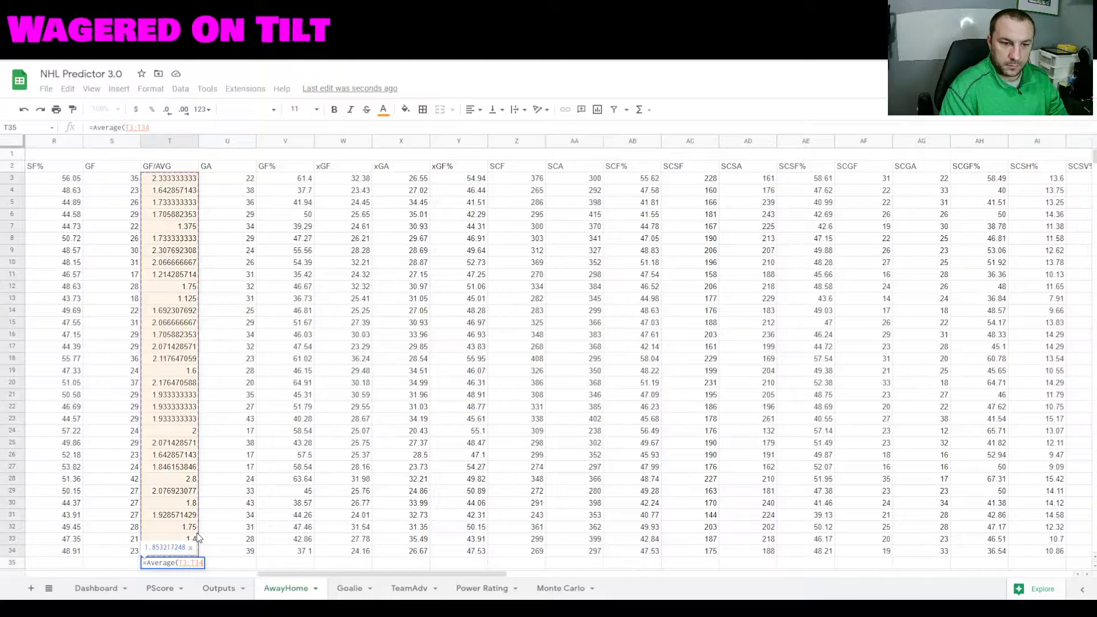
{"action": "key", "text": "Return"}
Copy the GF/AVG formula from T34 into T39, the first team row of the second table
{"action": "left_click", "coordinate": [196, 538]}
{"action": "key", "text": "ctrl+c"}
{"action": "key", "text": "Down"}
{"action": "key", "text": "Down"}
{"action": "key", "text": "Down"}
{"action": "key", "text": "Down"}
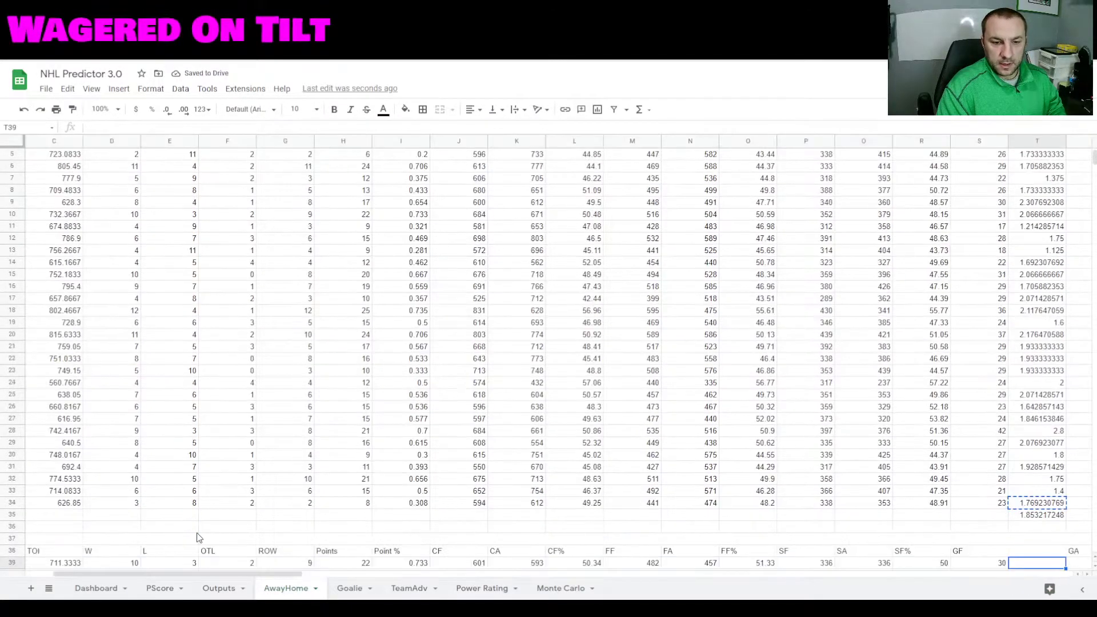
{"action": "key", "text": "Up"}
{"action": "key", "text": "Up"}
{"action": "key", "text": "Up"}
{"action": "key", "text": "Up"}
{"action": "key", "text": "Up"}
{"action": "key", "text": "Up"}
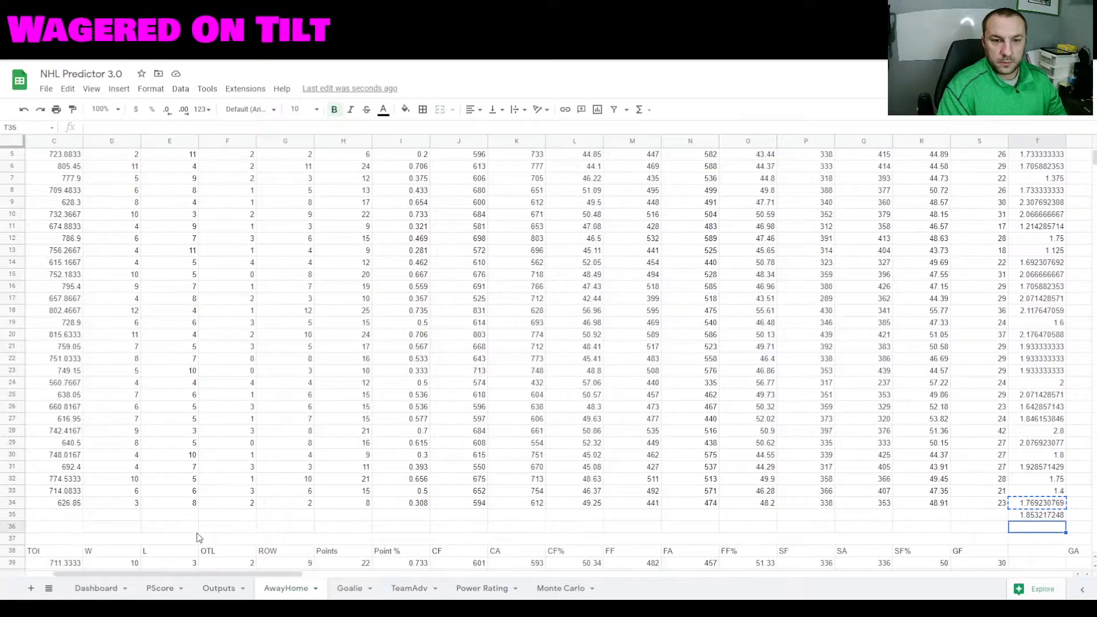
{"action": "key", "text": "Down"}
{"action": "key", "text": "Down"}
{"action": "key", "text": "Down"}
{"action": "key", "text": "Down"}
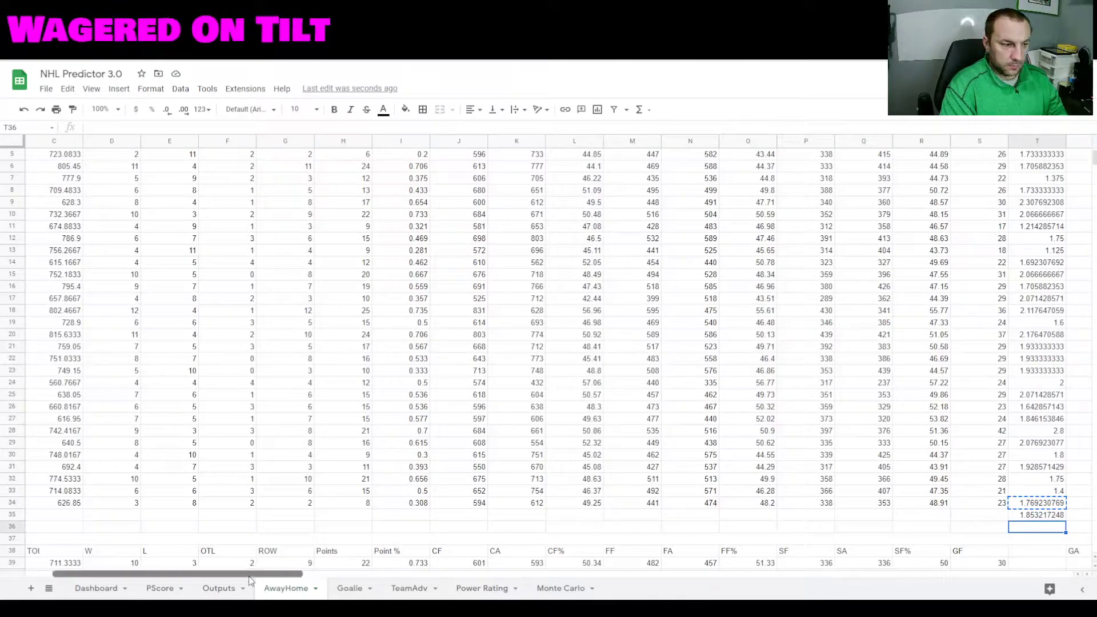
{"action": "scroll", "coordinate": [250, 578], "scroll_direction": "right", "scroll_amount": 5}
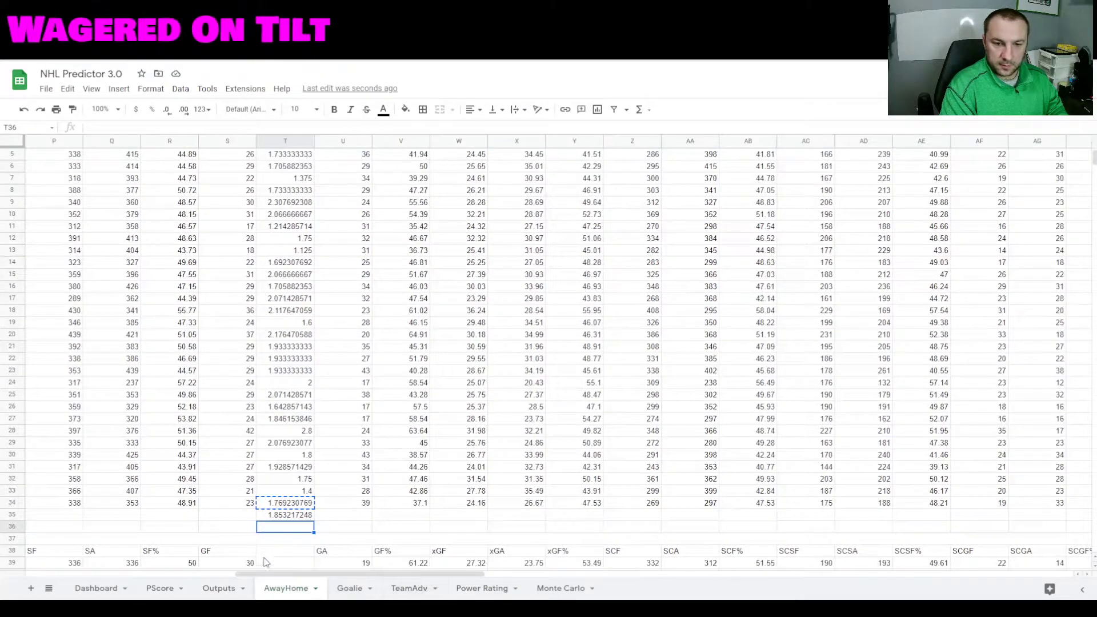
{"action": "left_click", "coordinate": [264, 561]}
{"action": "key", "text": "ctrl+v"}
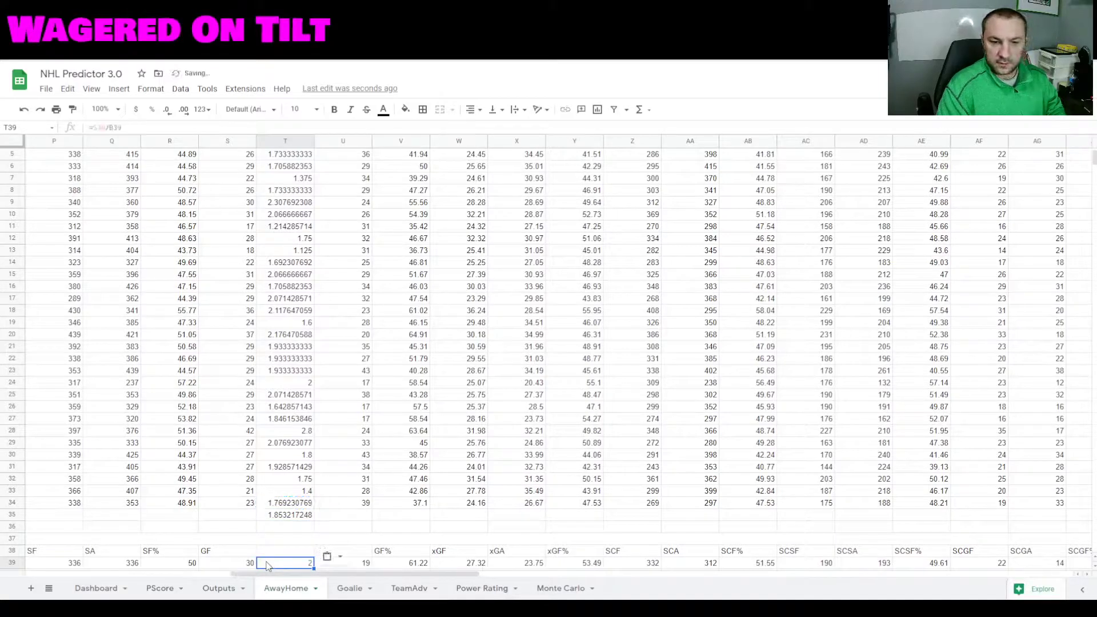
Complete the second table's GF/AVG column with the formula down to row 71, its header in T38 and an average in T72
{"action": "key", "text": "Left"}
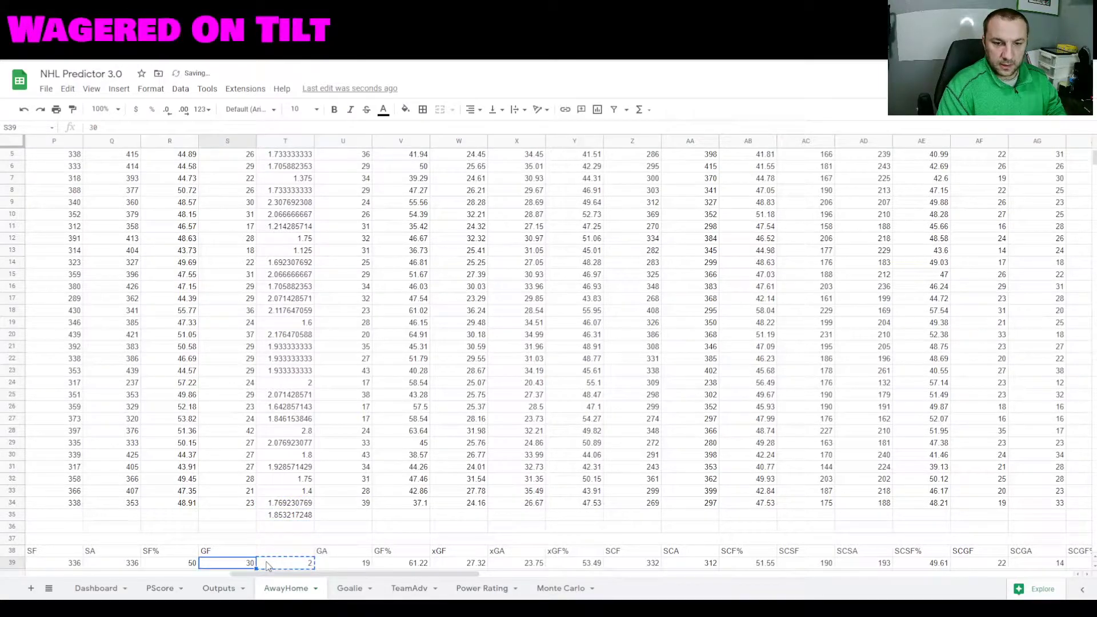
{"action": "key", "text": "Right"}
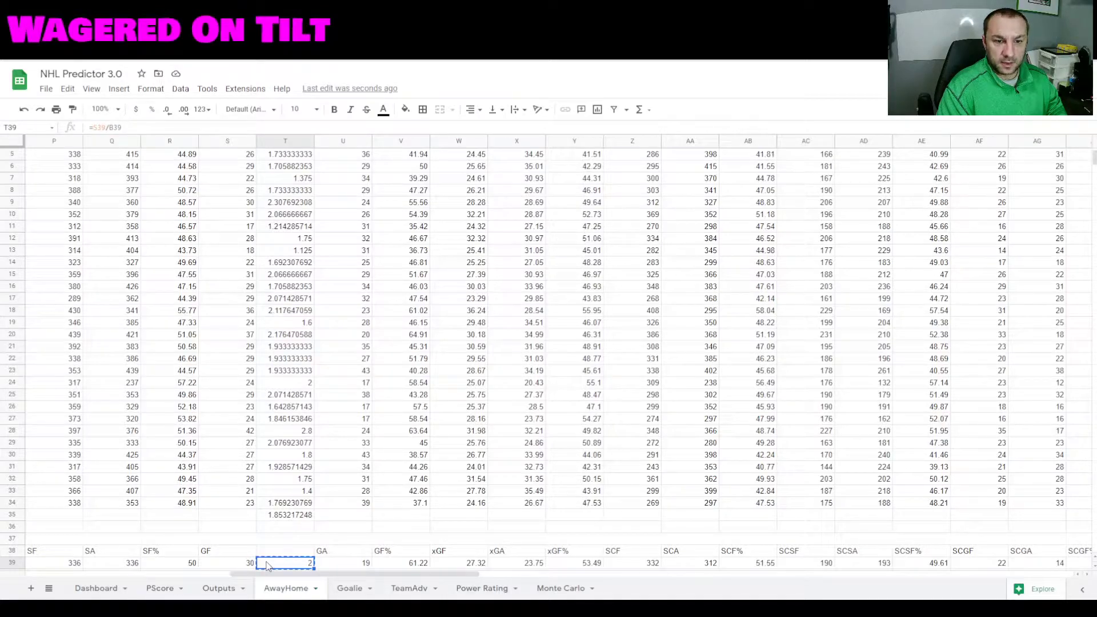
{"action": "key", "text": "Left"}
{"action": "key", "text": "ctrl+Down"}
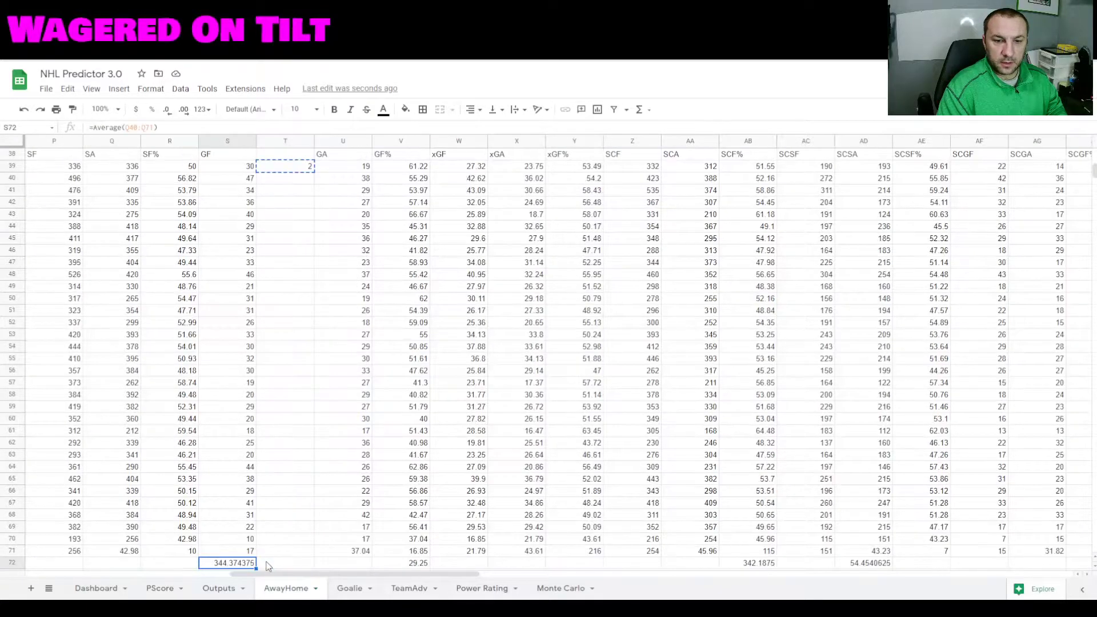
{"action": "key", "text": "Right"}
{"action": "key", "text": "Up"}
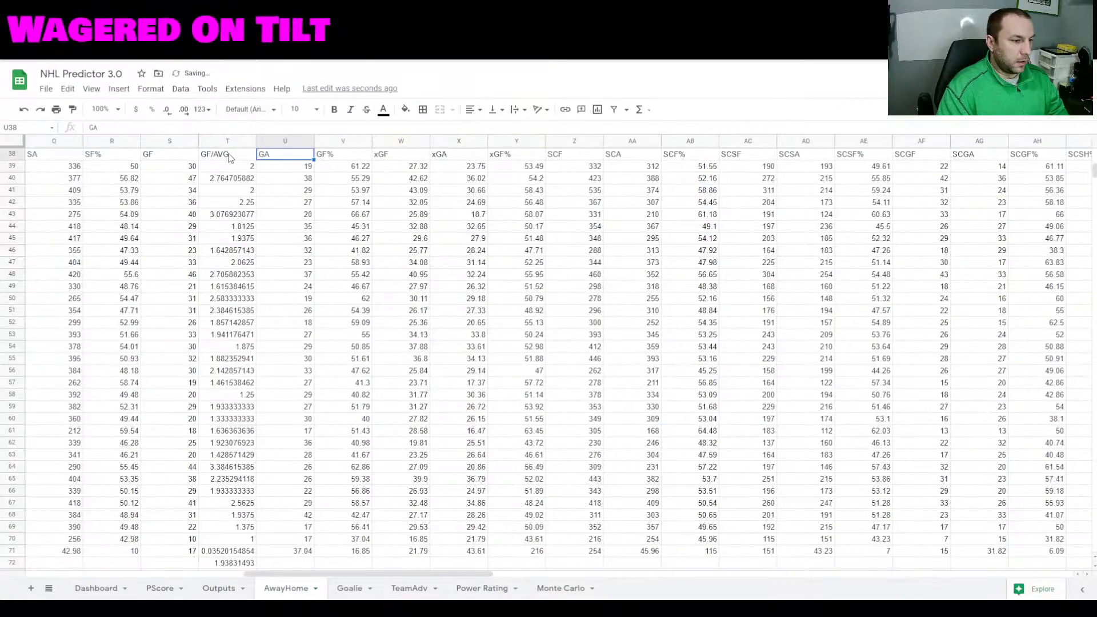
Insert a blank column between GA and GF% and head it GA/AVG in V2
{"action": "right_click", "coordinate": [291, 141]}
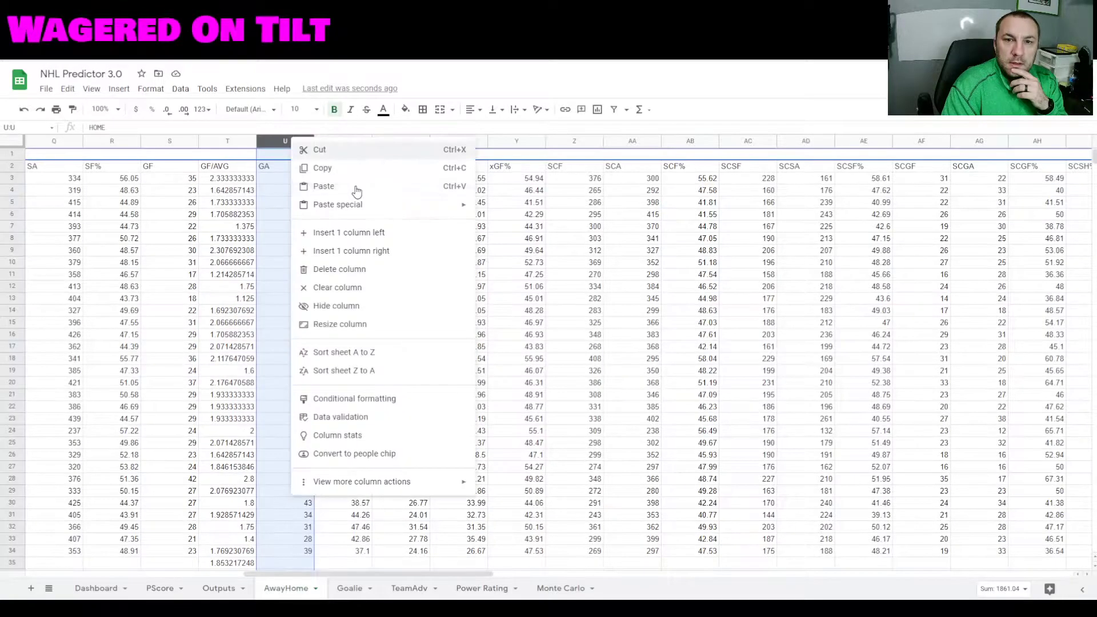
{"action": "left_click", "coordinate": [379, 236]}
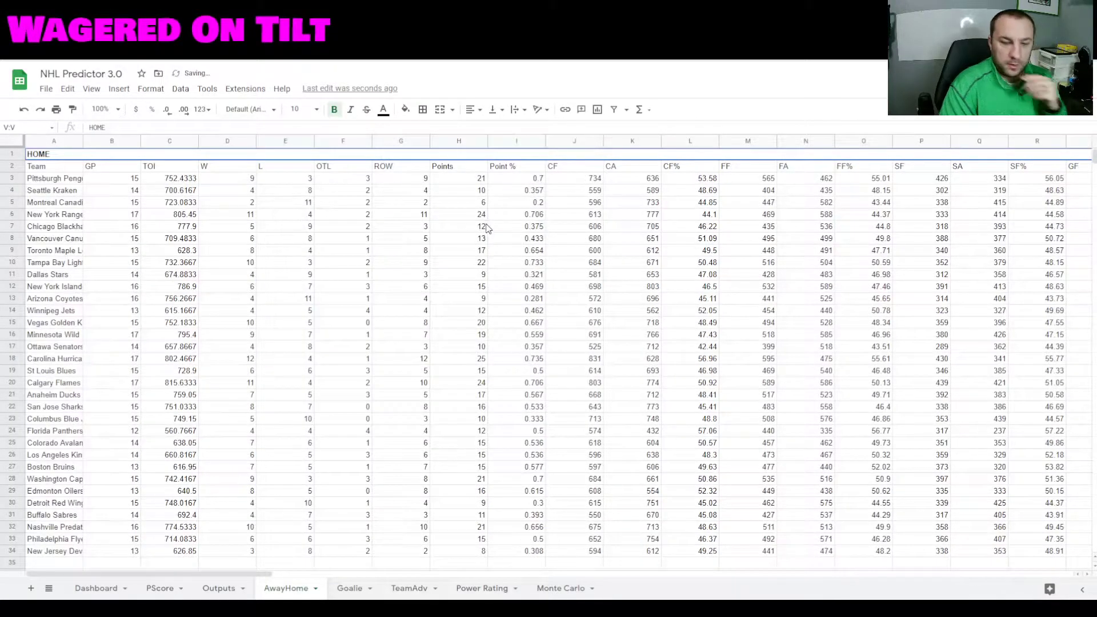
{"action": "key", "text": "ctrl+z"}
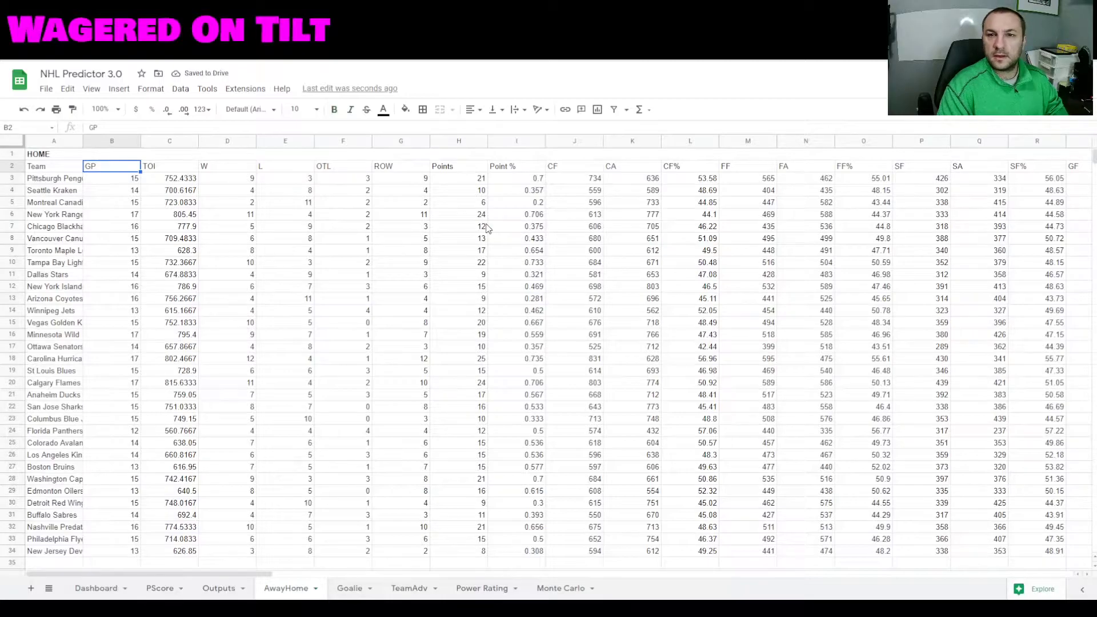
{"action": "key", "text": "ctrl+Right"}
{"action": "key", "text": "Right"}
{"action": "type", "text": "GA/AVG"}
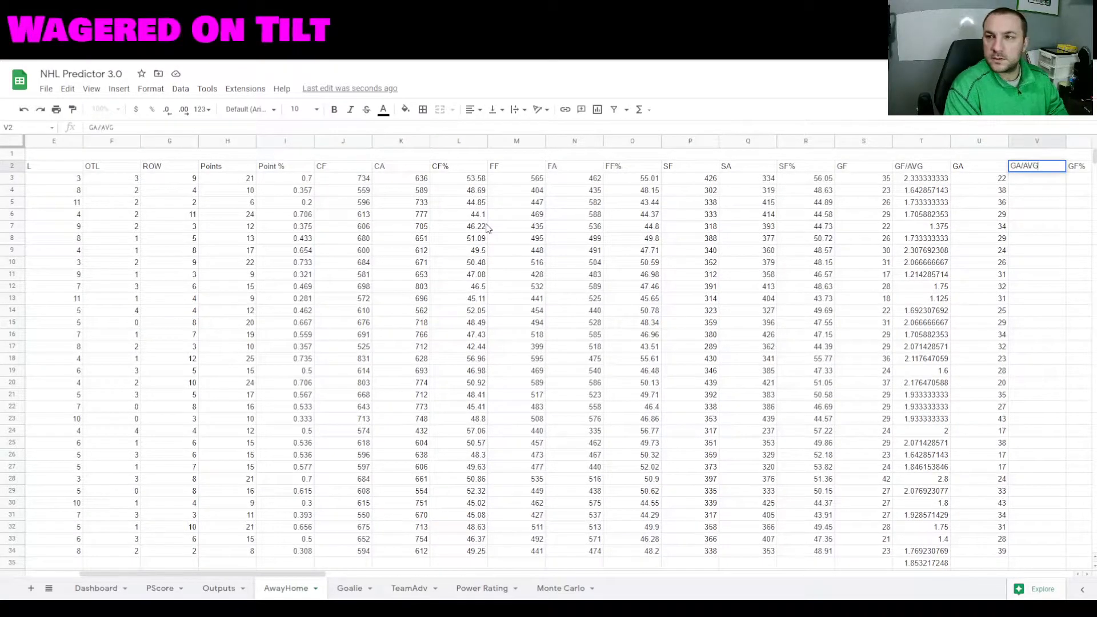
{"action": "key", "text": "Return"}
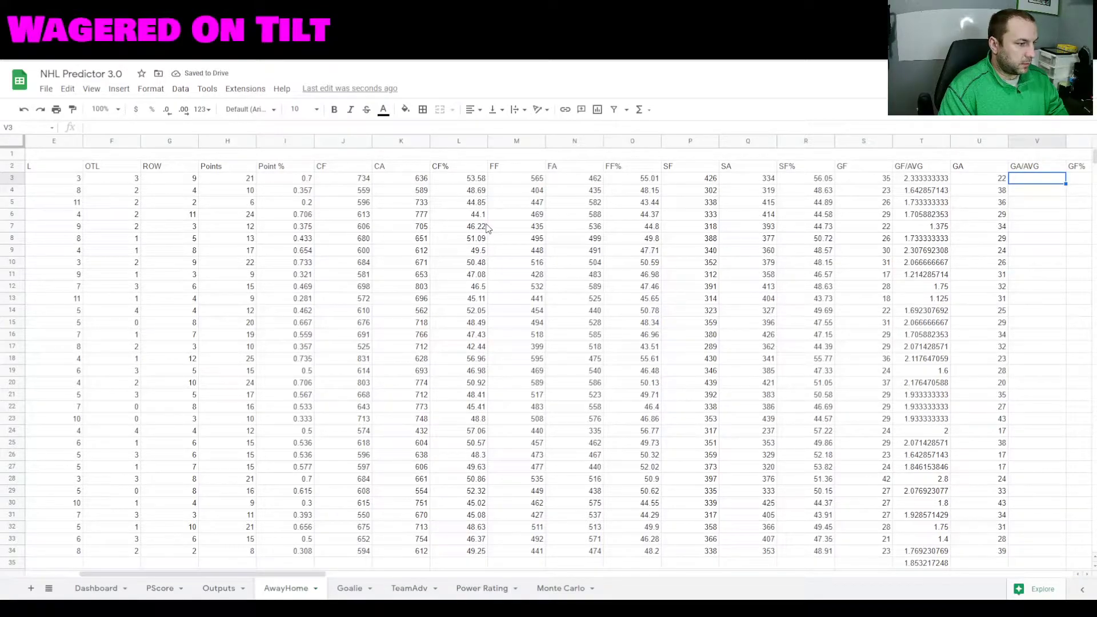
Enter =U3/B3 in V3 and autofill the GA/AVG formula down the first table
{"action": "type", "text": "="}
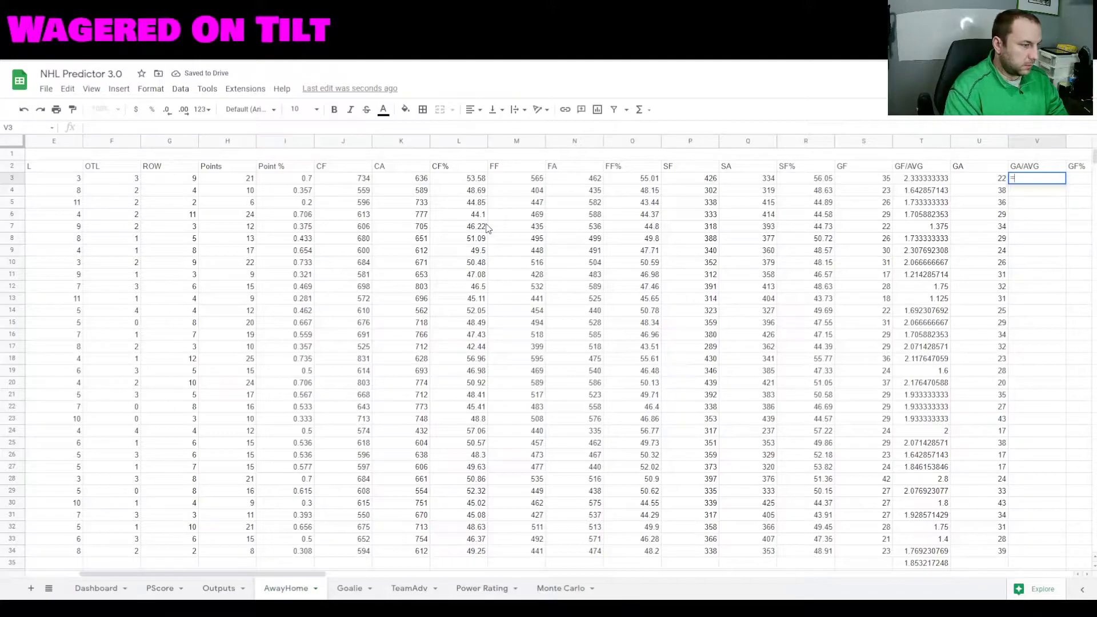
{"action": "type", "text": "U3"}
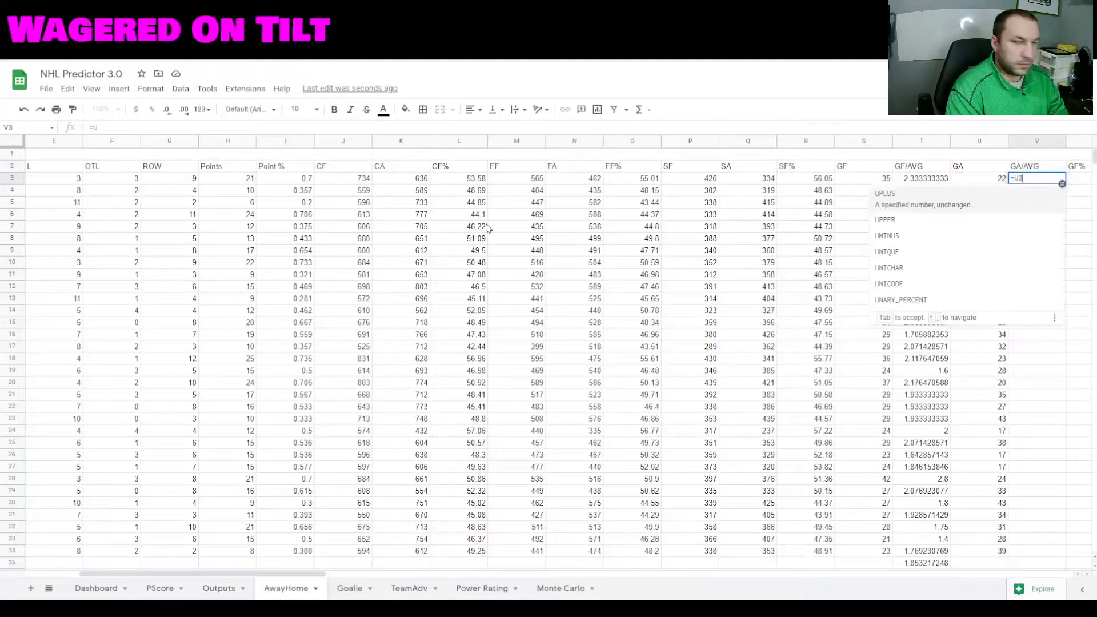
{"action": "type", "text": "/B3"}
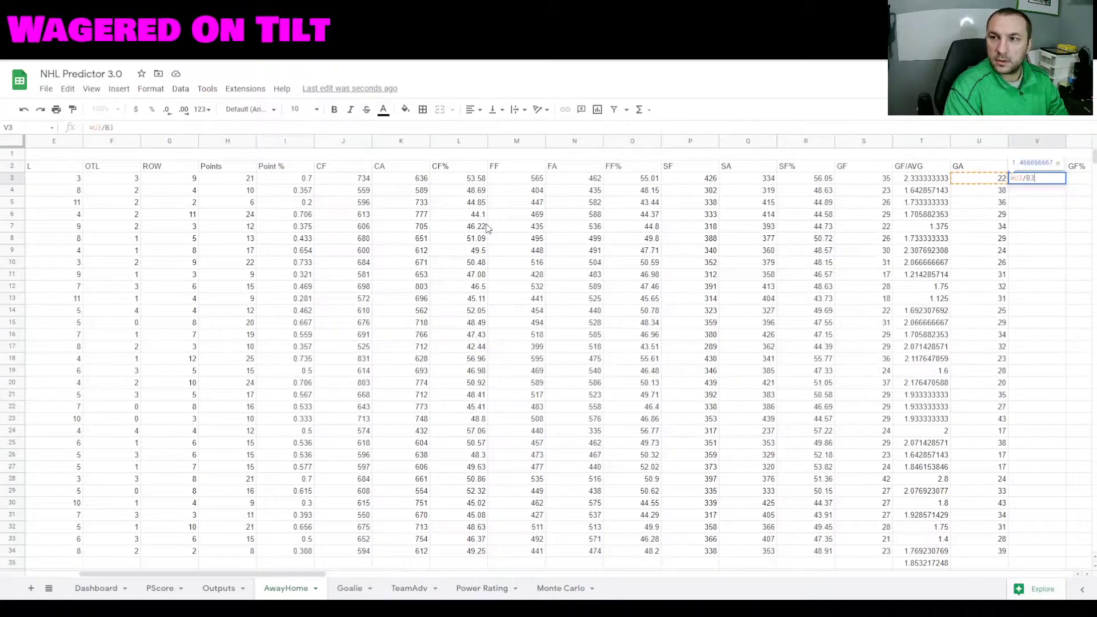
{"action": "key", "text": "Return"}
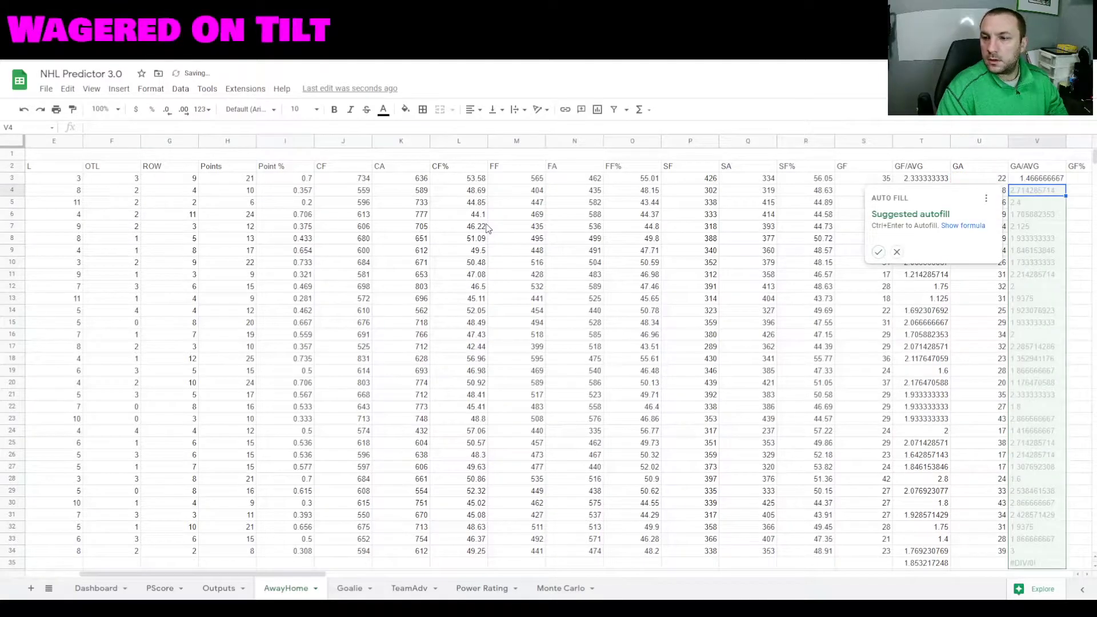
{"action": "left_click", "coordinate": [879, 252]}
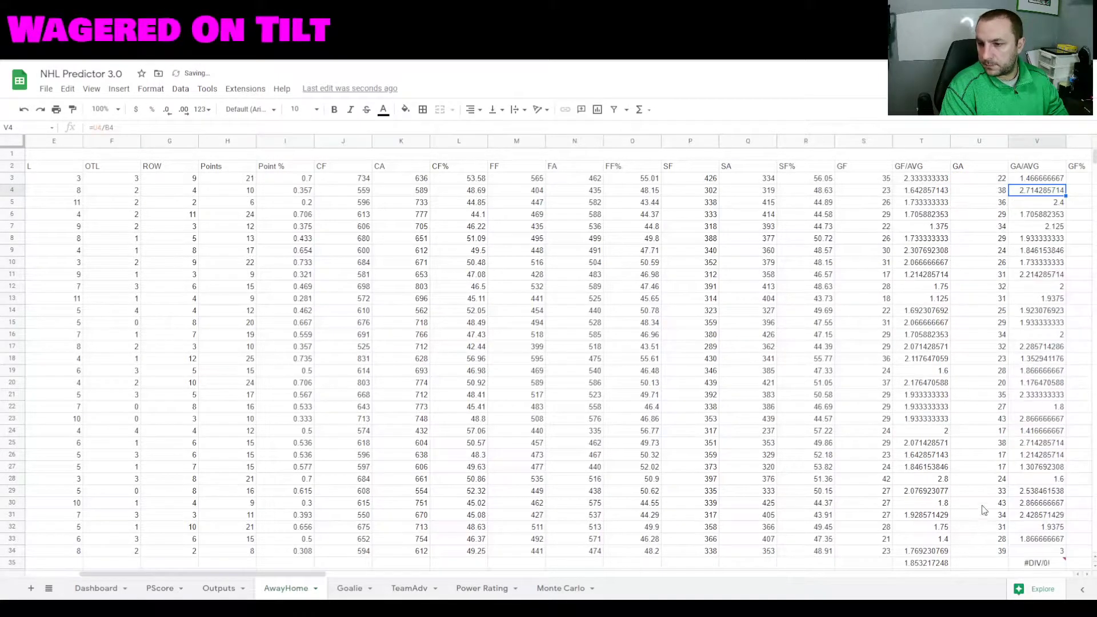
Copy the column average formula from T35 into V35 beneath the GA/AVG values
{"action": "left_click", "coordinate": [935, 565]}
{"action": "key", "text": "Right"}
{"action": "key", "text": "ctrl+v"}
{"action": "key", "text": "Down"}
{"action": "key", "text": "Down"}
{"action": "key", "text": "Down"}
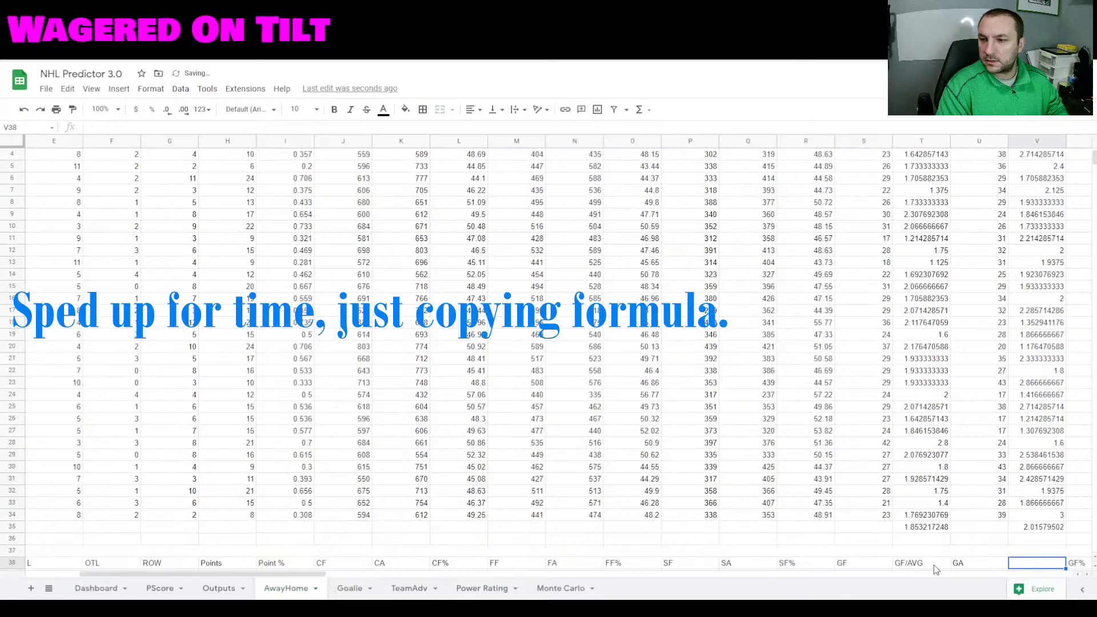
Copy the GA/AVG formula from the first table's last row into V39 of the second table
{"action": "key", "text": "Down"}
{"action": "key", "text": "Down"}
{"action": "key", "text": "Up"}
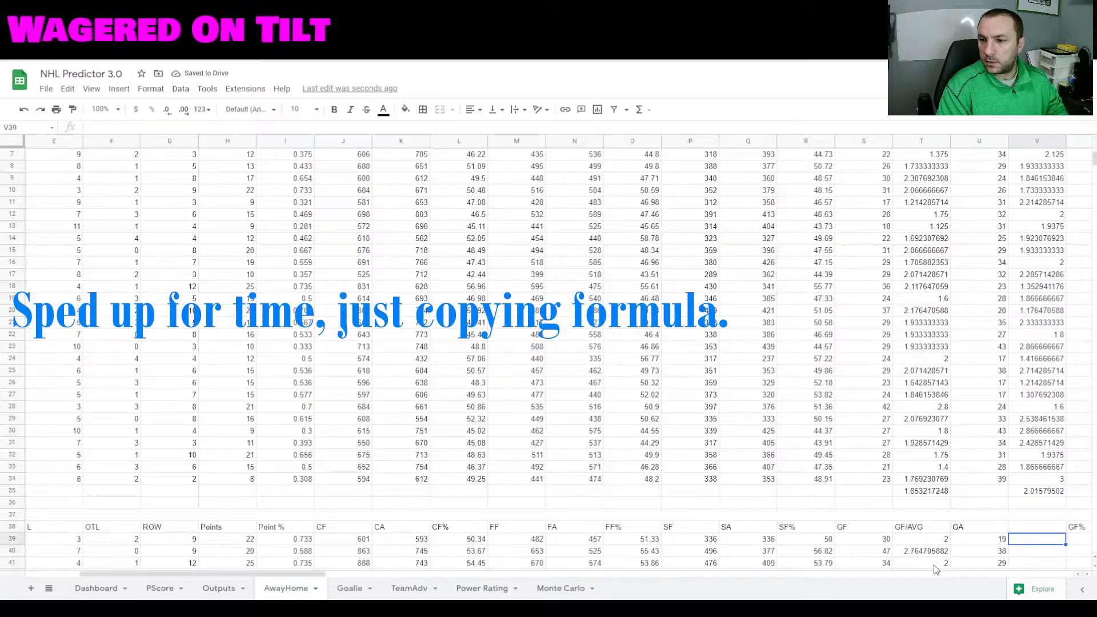
{"action": "left_click", "coordinate": [1041, 479]}
{"action": "key", "text": "ctrl+c"}
{"action": "left_click", "coordinate": [1029, 543]}
{"action": "key", "text": "ctrl+v"}
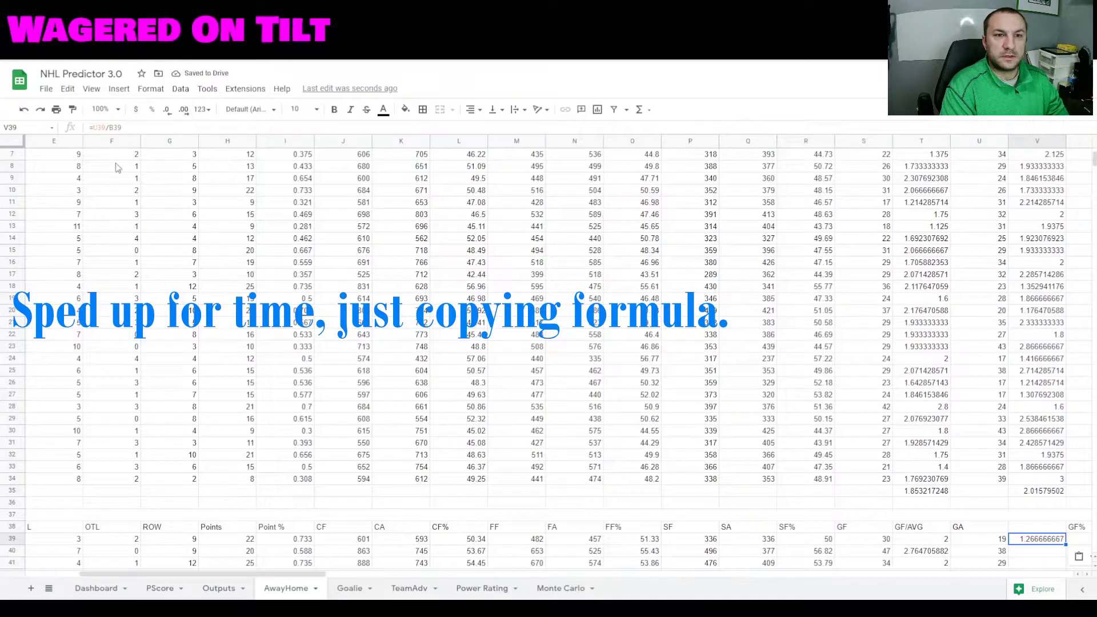
Copy the GA/AVG formula from V39 down to V71 and head the second table's column GA/AVG in V38
{"action": "key", "text": "ctrl+c"}
{"action": "key", "text": "Left"}
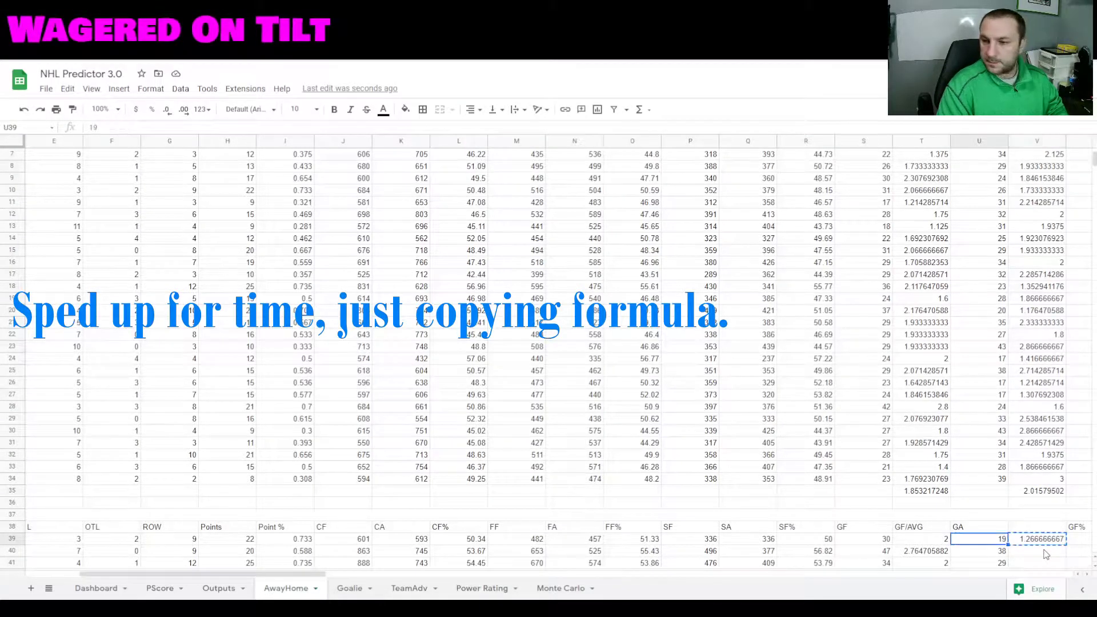
{"action": "key", "text": "ctrl+Down"}
{"action": "key", "text": "Right"}
{"action": "left_click_drag", "start_coordinate": [318, 575], "coordinate": [423, 575]}
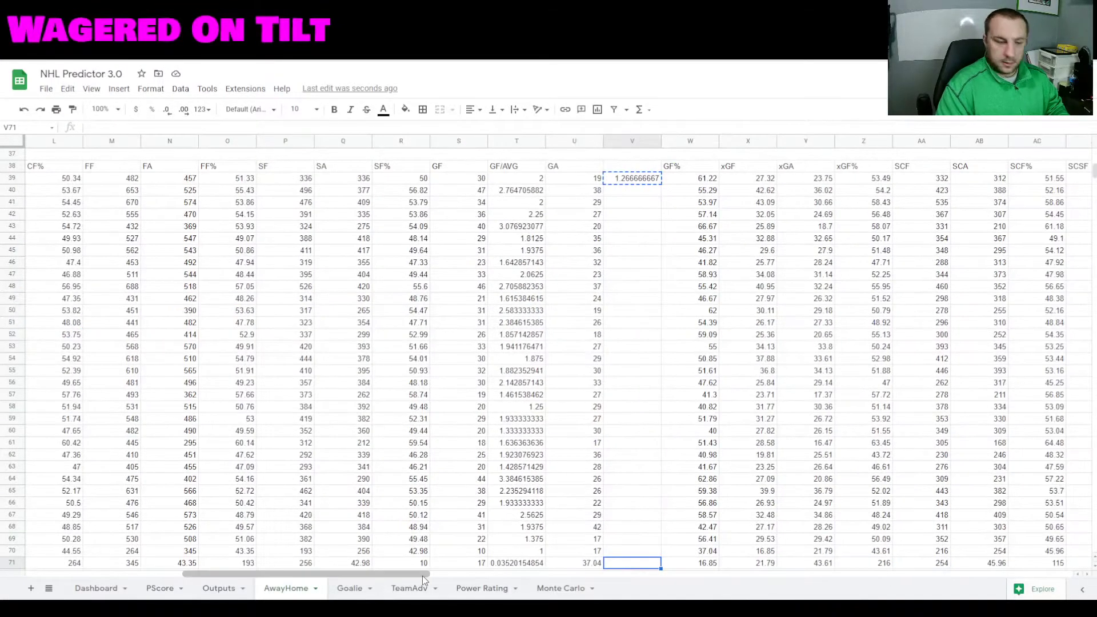
{"action": "key", "text": "ctrl+shift+Up"}
{"action": "key", "text": "ctrl+v"}
{"action": "key", "text": "Up"}
{"action": "type", "text": "GA/AVG"}
{"action": "key", "text": "Tab"}
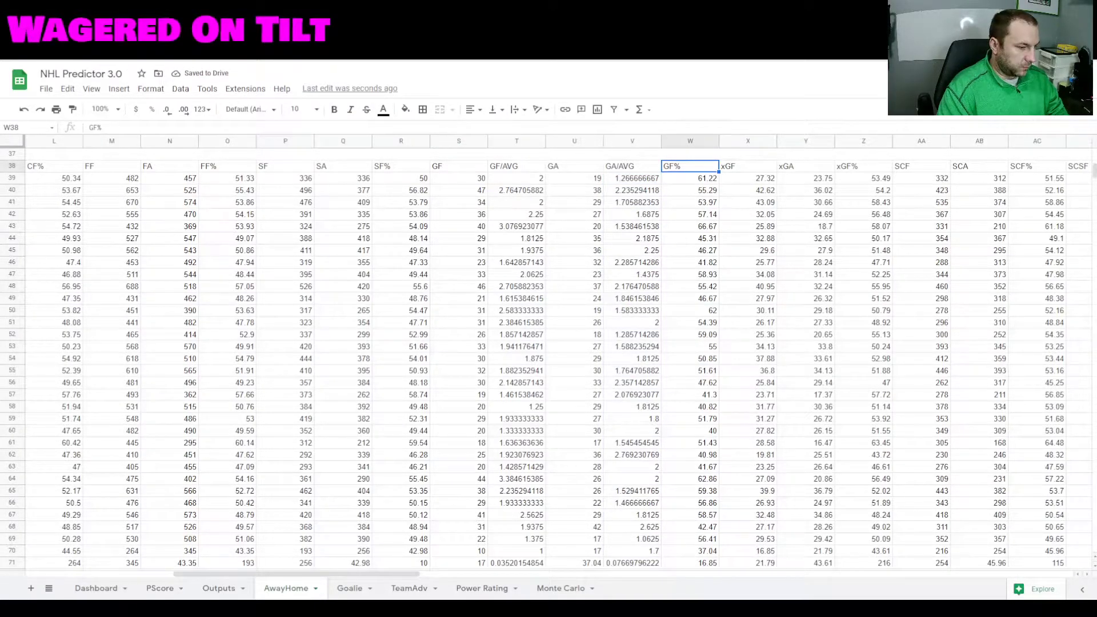
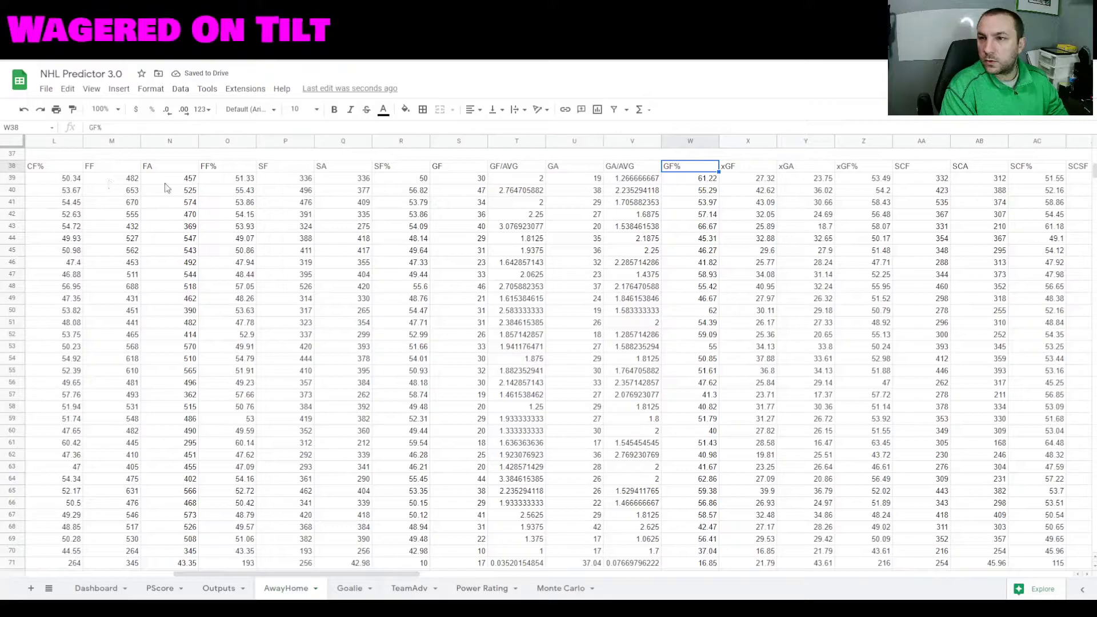
Insert a blank column between SCF and SCA and head it SCF/AVG in AB2
{"action": "left_click", "coordinate": [979, 142]}
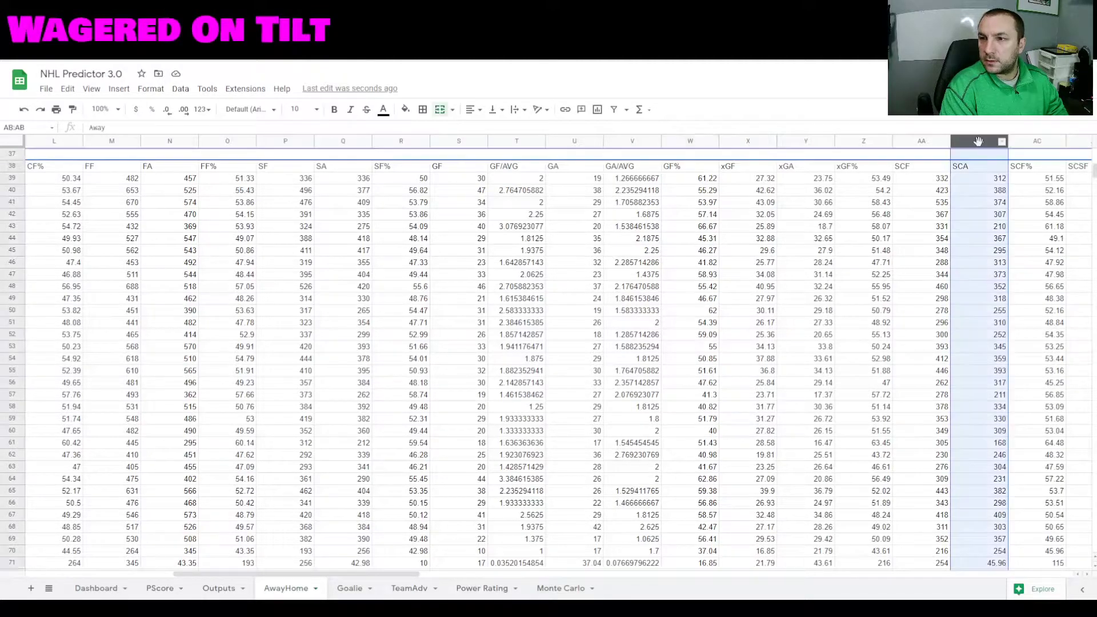
{"action": "right_click", "coordinate": [979, 143]}
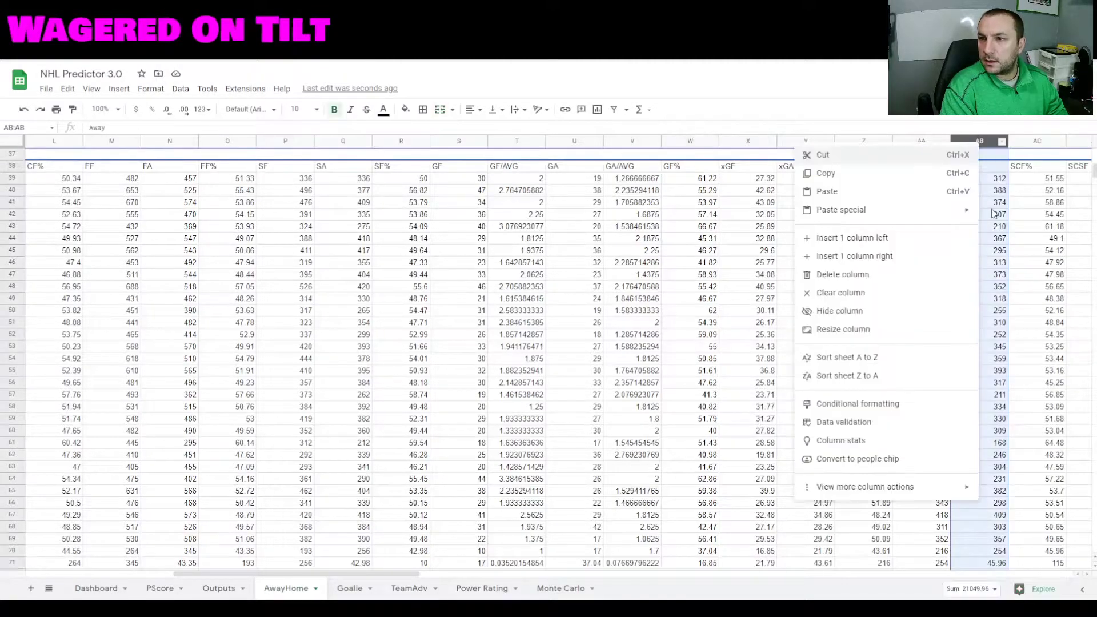
{"action": "left_click", "coordinate": [900, 238]}
{"action": "type", "text": "SCF/AVG"}
{"action": "key", "text": "Return"}
Enter =AA3/B3 in AB3 and autofill the SCF/AVG formula down the first table
{"action": "type", "text": "=AAA"}
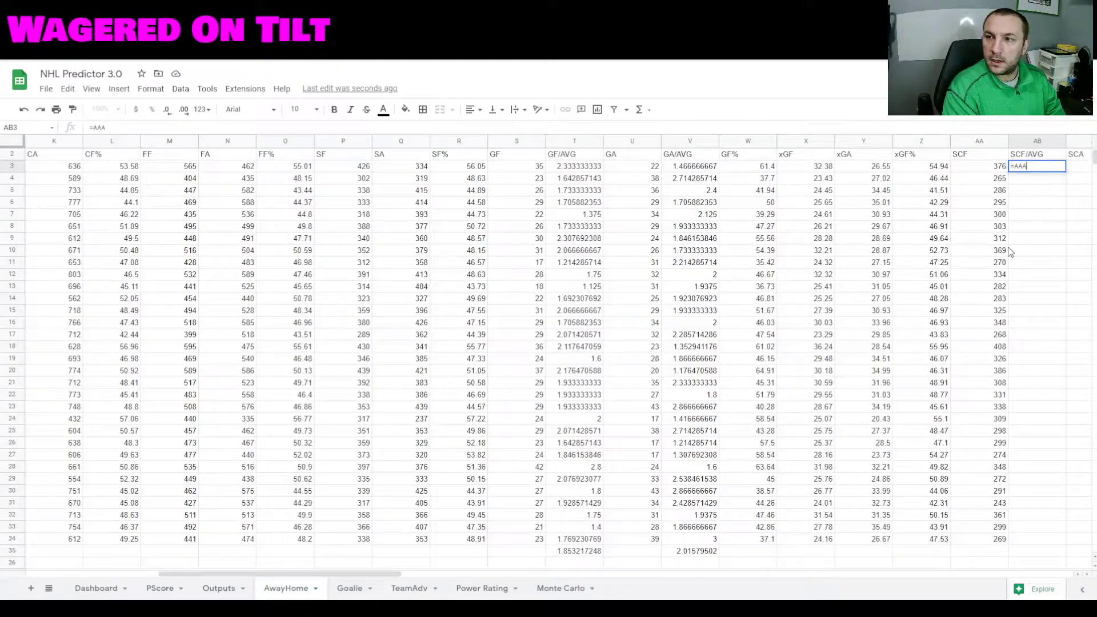
{"action": "key", "text": "BackSpace"}
{"action": "type", "text": "3"}
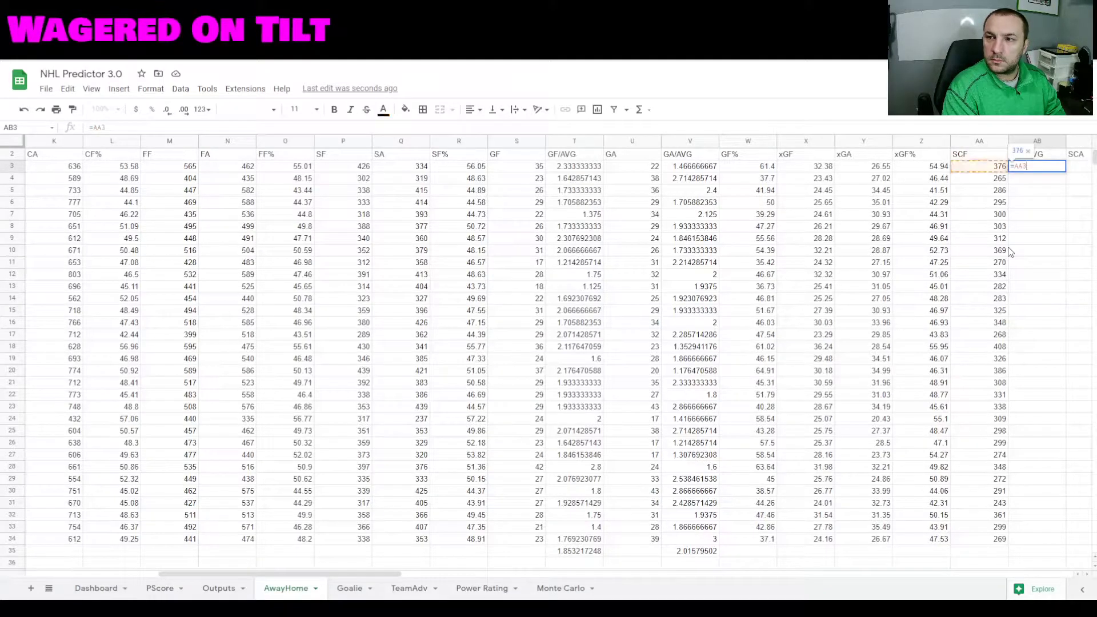
{"action": "type", "text": "/"}
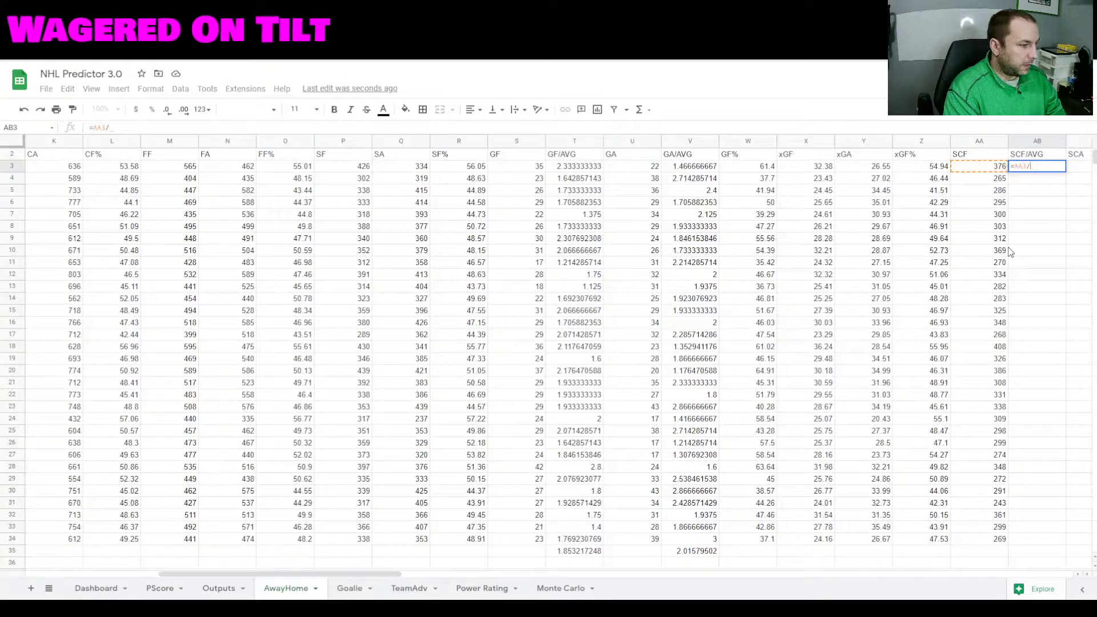
{"action": "type", "text": "B3"}
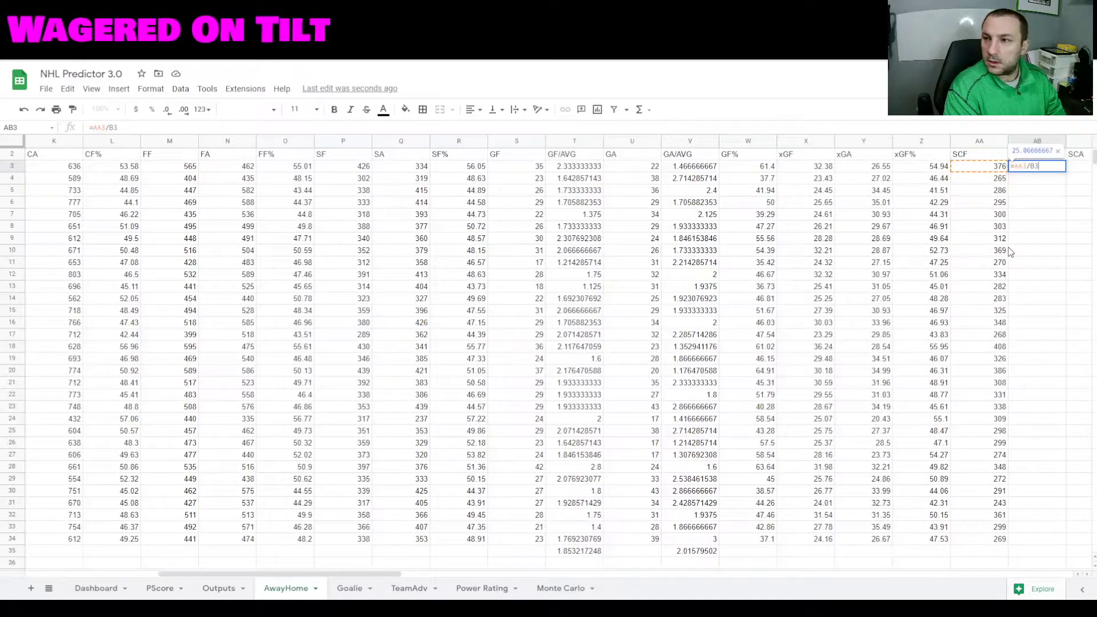
{"action": "key", "text": "Return"}
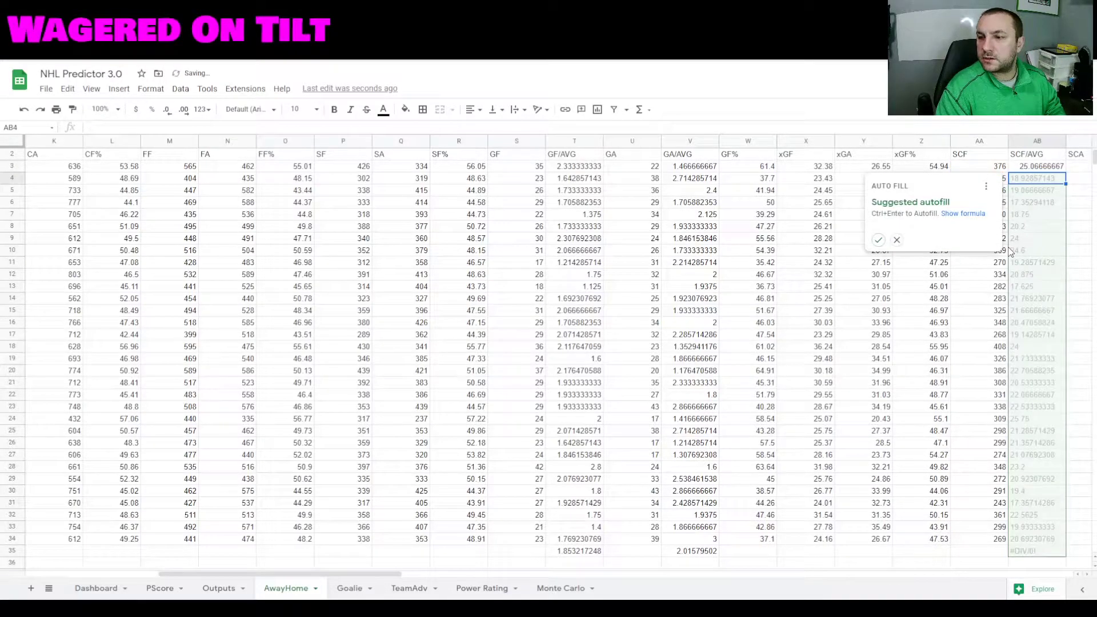
{"action": "left_click", "coordinate": [878, 240]}
Copy the column average formula from V35 into AB35 beneath the SCF/AVG values
{"action": "left_click", "coordinate": [689, 551]}
{"action": "key", "text": "ctrl+c"}
{"action": "left_click", "coordinate": [1036, 551]}
{"action": "key", "text": "ctrl+v"}
Give the second table's SCF/AVG column the header SCF/AVG in AB38
{"action": "scroll", "coordinate": [1038, 541], "scroll_direction": "down", "scroll_amount": 2}
{"action": "left_click", "coordinate": [1038, 551]}
{"action": "key", "text": "ctrl+v"}
{"action": "left_click", "coordinate": [1038, 538]}
{"action": "type", "text": "SCF/AVG"}
{"action": "key", "text": "Return"}
Paste the column average formula into row 72 beneath the second table's GA/AVG and SCF/AVG columns
{"action": "scroll", "coordinate": [1038, 540], "scroll_direction": "down", "scroll_amount": 10}
{"action": "key", "text": "ctrl+v"}
{"action": "key", "text": "Right"}
{"action": "key", "text": "Right"}
{"action": "key", "text": "ctrl+v"}
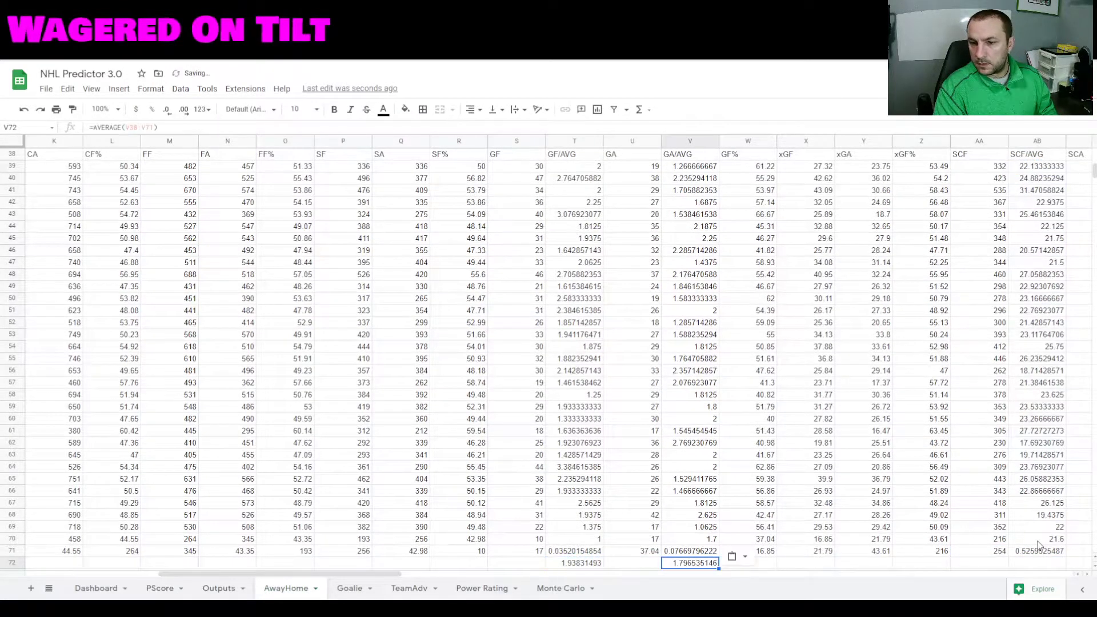
{"action": "key", "text": "Right"}
{"action": "key", "text": "Right"}
{"action": "key", "text": "Right"}
{"action": "key", "text": "Right"}
{"action": "key", "text": "Right"}
{"action": "key", "text": "Right"}
{"action": "key", "text": "ctrl+v"}
Insert a blank column between SCA and SCF% and head it SCA/AVG in AD2
{"action": "key", "text": "Right"}
{"action": "key", "text": "Right"}
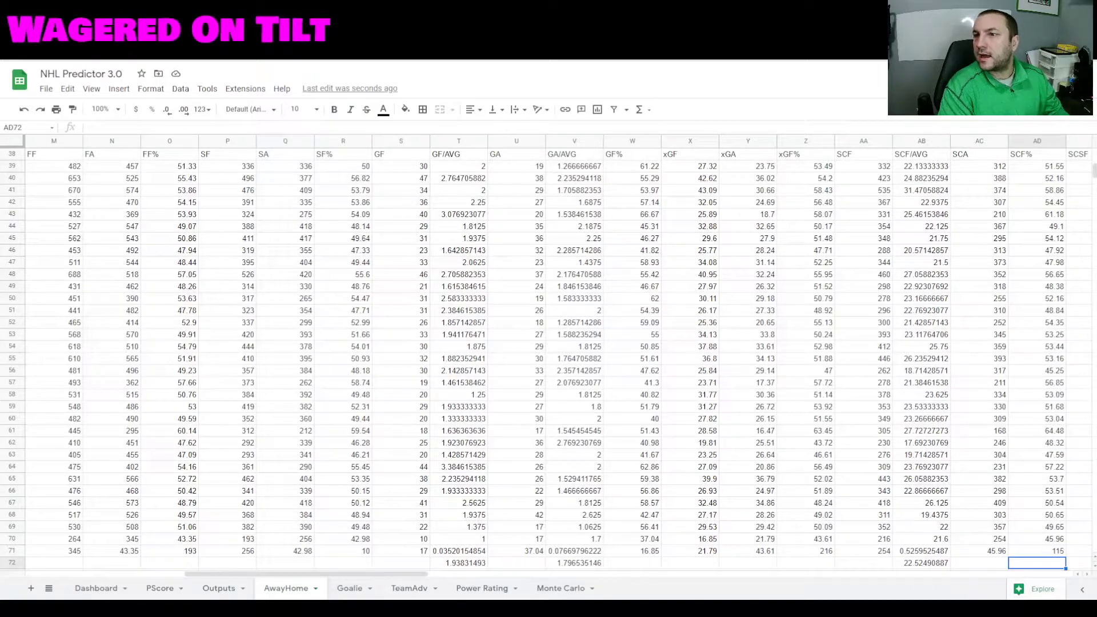
{"action": "left_click", "coordinate": [1024, 141]}
{"action": "key", "text": "Down"}
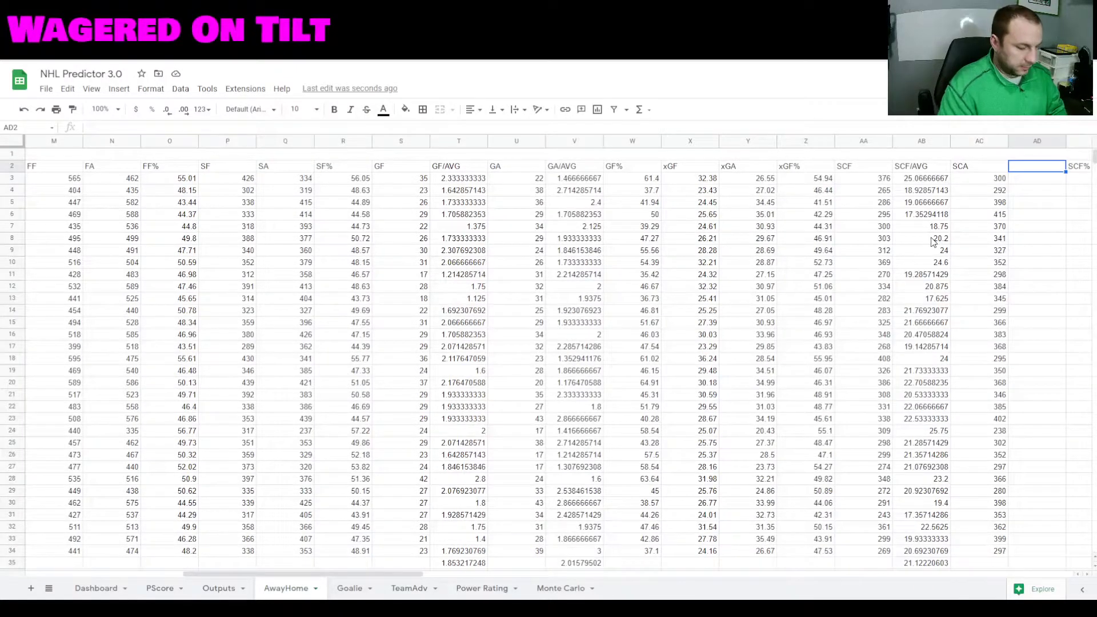
{"action": "type", "text": "SCA/AVG"}
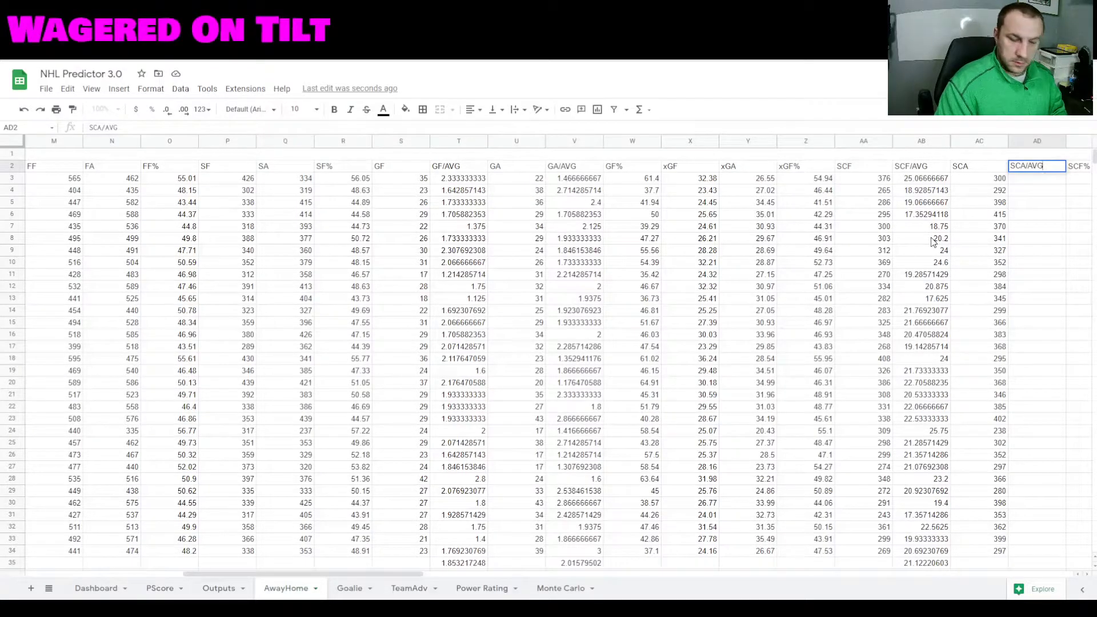
{"action": "key", "text": "Return"}
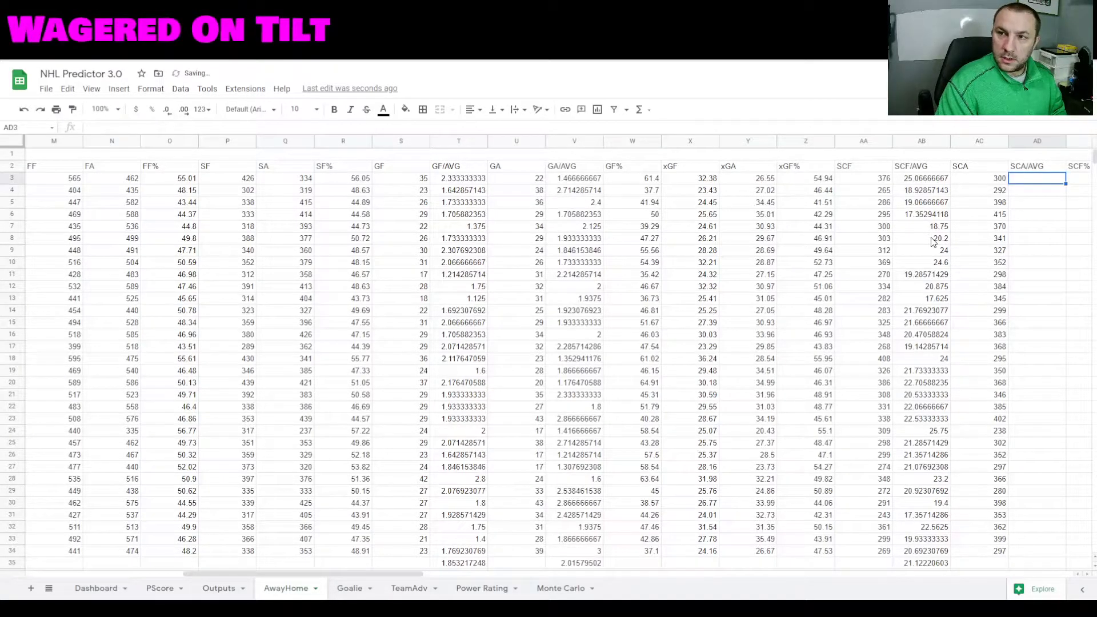
Enter =AC3/B3 in AD3 and autofill the SCA/AVG formula down the first table
{"action": "type", "text": "="}
{"action": "key", "text": "Left"}
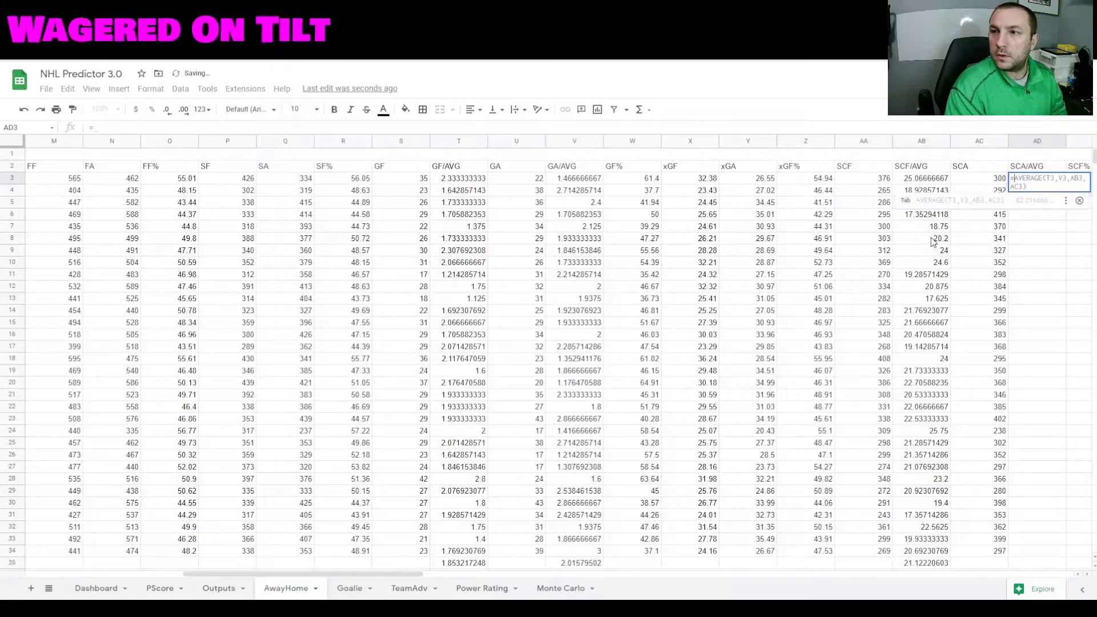
{"action": "type", "text": "/B3"}
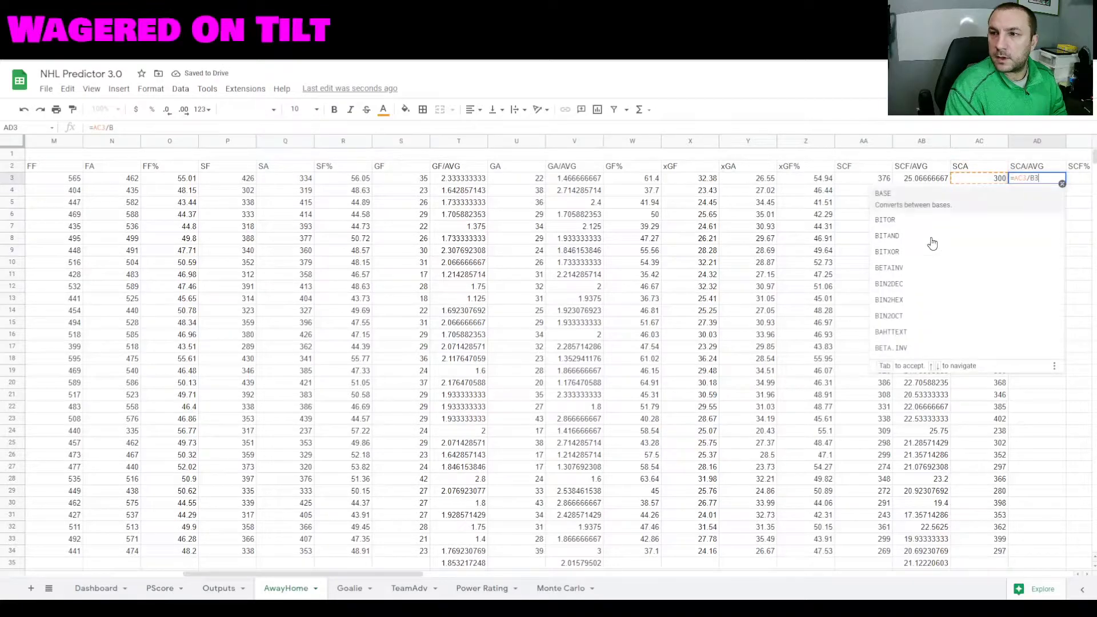
{"action": "key", "text": "Return"}
{"action": "key", "text": "ctrl+Return"}
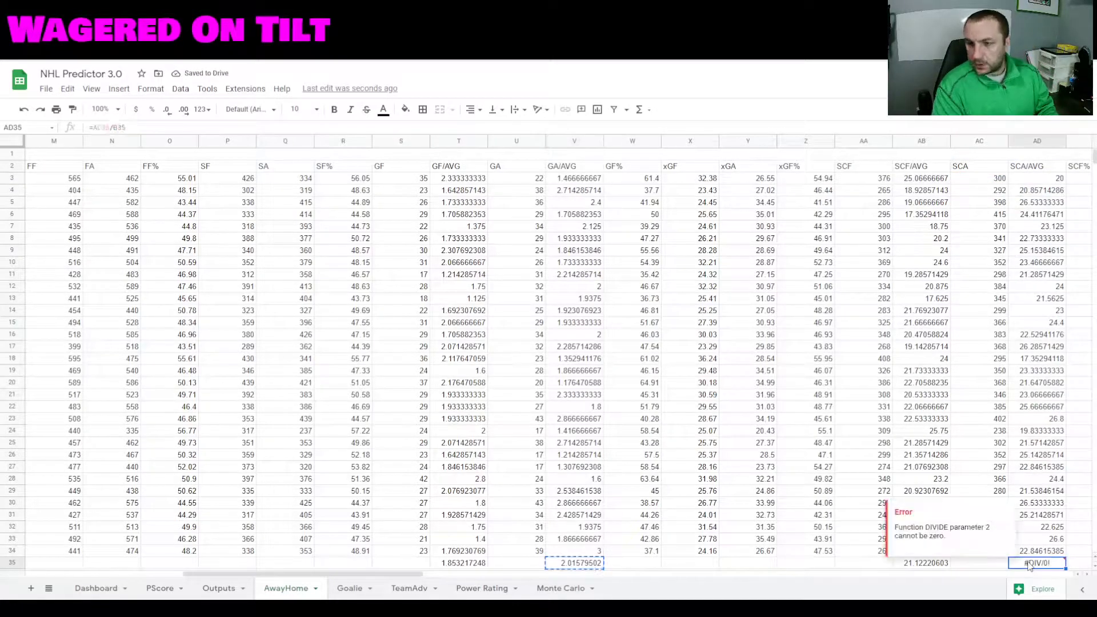
Replace the autofilled formula in AD35 with the column average formula copied from V35
{"action": "left_click", "coordinate": [1028, 566]}
{"action": "key", "text": "Down"}
{"action": "key", "text": "Down"}
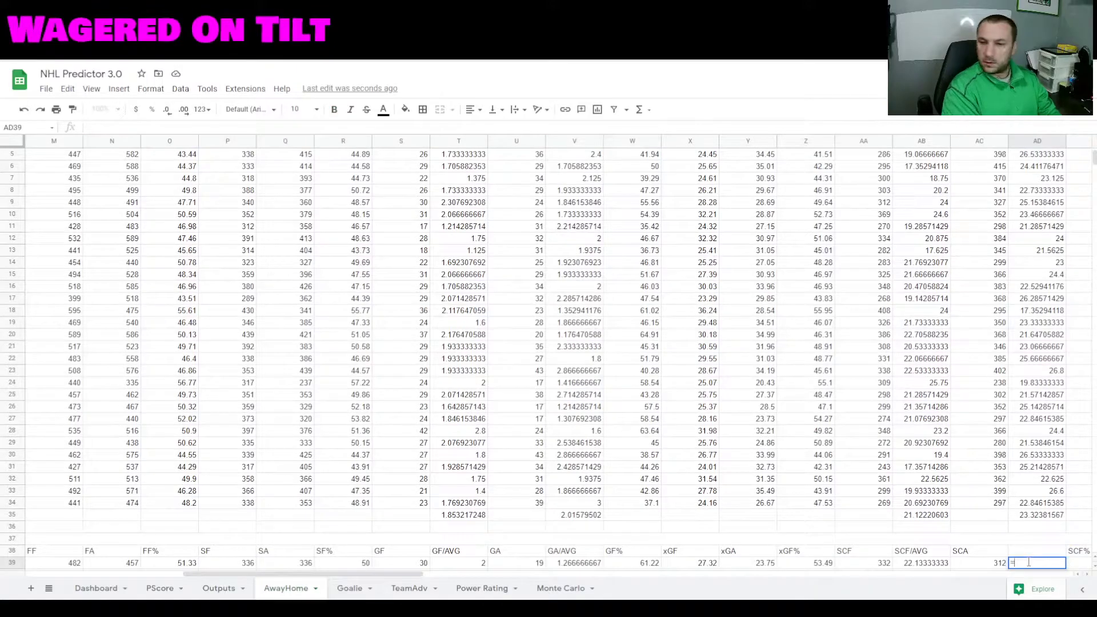
Enter =AC39/B39 in AD39 and autofill the SCA/AVG formula down the second table
{"action": "type", "text": "=ac39/b39"}
{"action": "key", "text": "Return"}
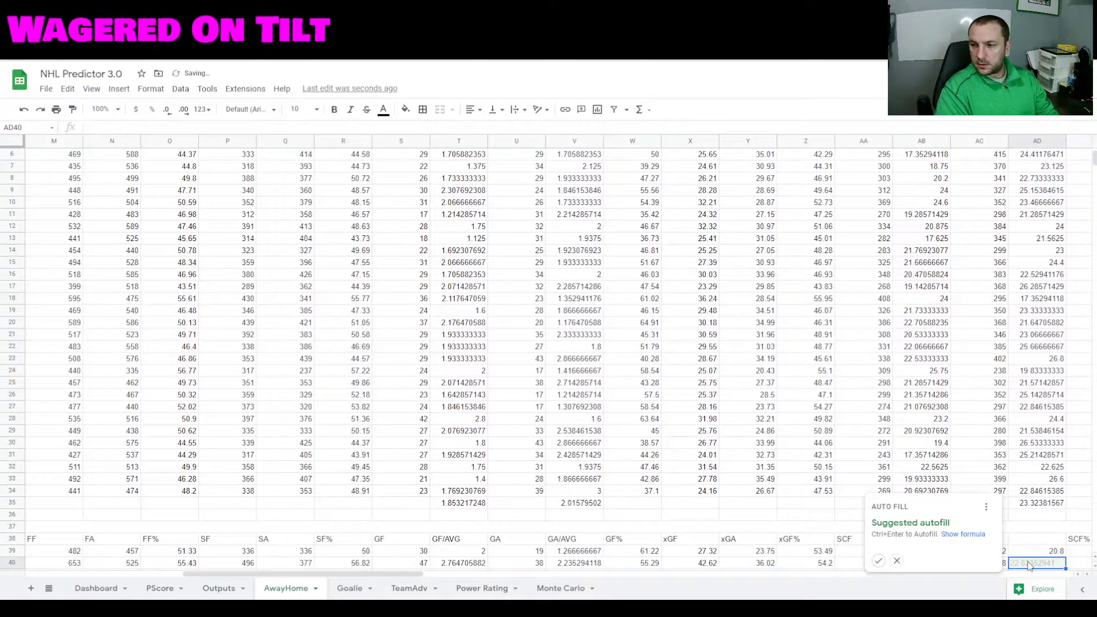
{"action": "key", "text": "ctrl+Return"}
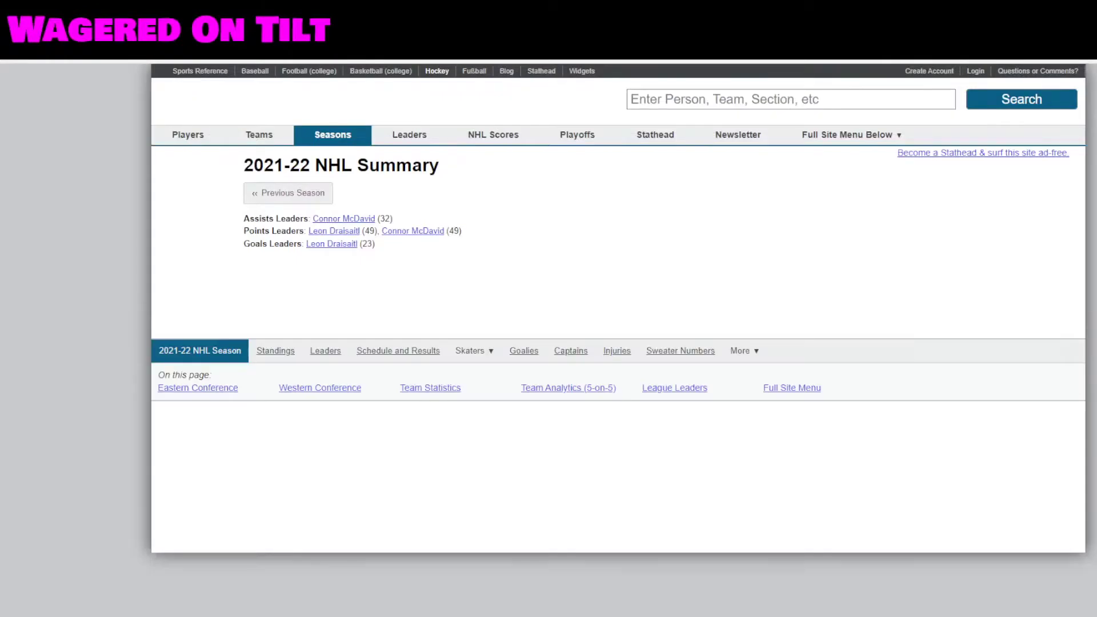
On the 2021-22 NHL Summary web page, find the Team Analytics (5-on-5) table and copy it
{"action": "scroll", "coordinate": [548, 343], "scroll_direction": "down", "scroll_amount": 15}
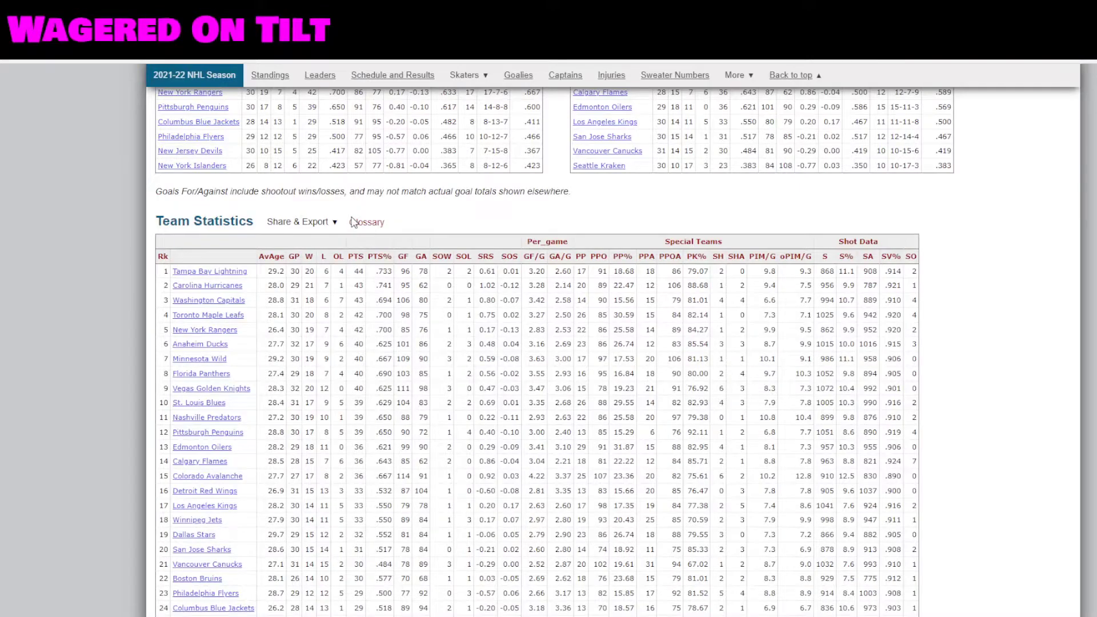
{"action": "scroll", "coordinate": [353, 222], "scroll_direction": "up", "scroll_amount": 5}
{"action": "scroll", "coordinate": [352, 222], "scroll_direction": "down", "scroll_amount": 12}
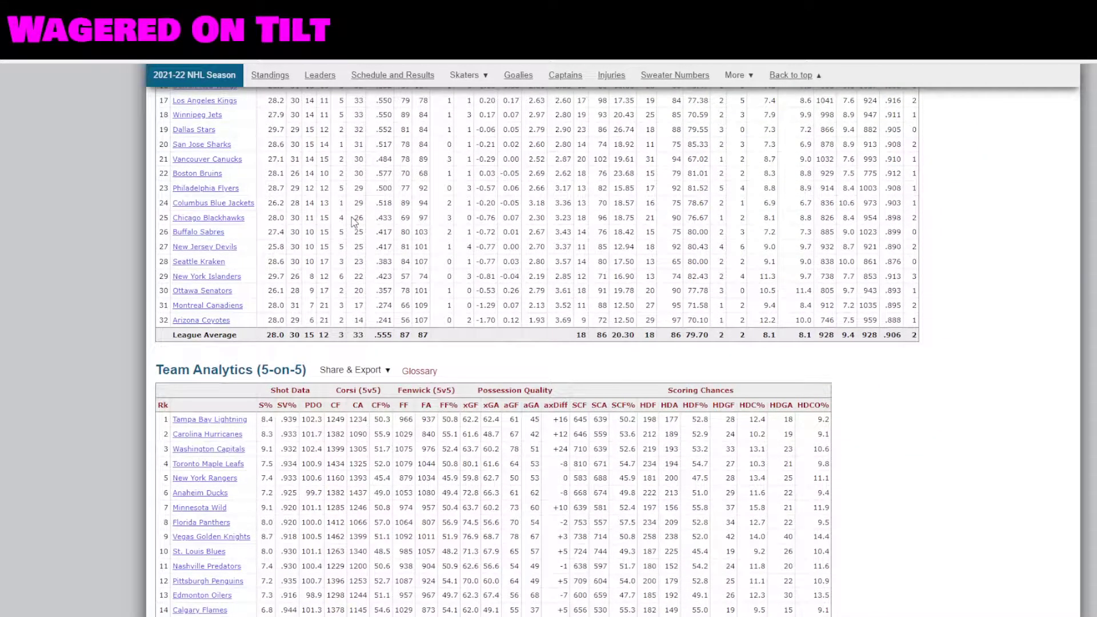
{"action": "scroll", "coordinate": [353, 222], "scroll_direction": "down", "scroll_amount": 2}
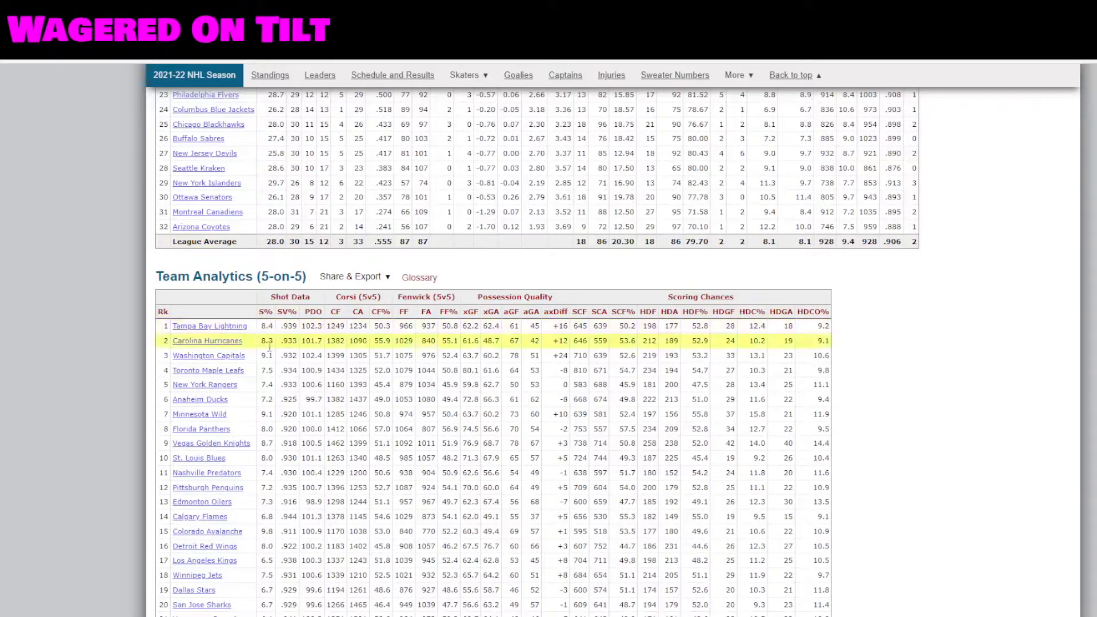
{"action": "left_click_drag", "start_coordinate": [204, 360], "coordinate": [206, 462]}
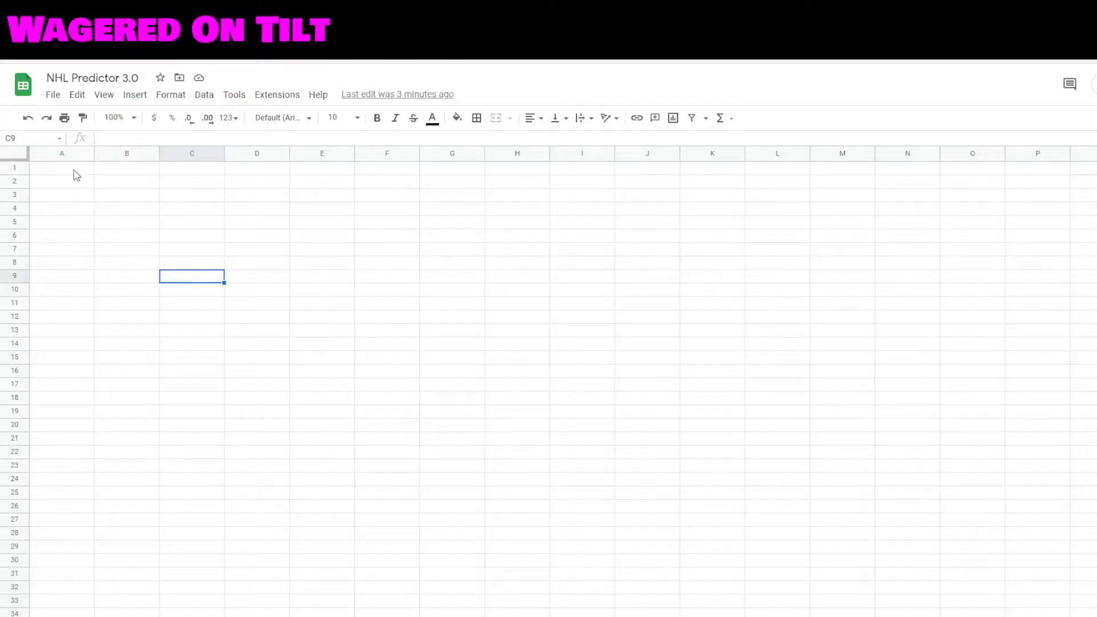
Paste the Team Analytics table at A1 of the blank sheet in NHL Predictor 3.0 and remove the links from its cells
{"action": "left_click", "coordinate": [75, 173]}
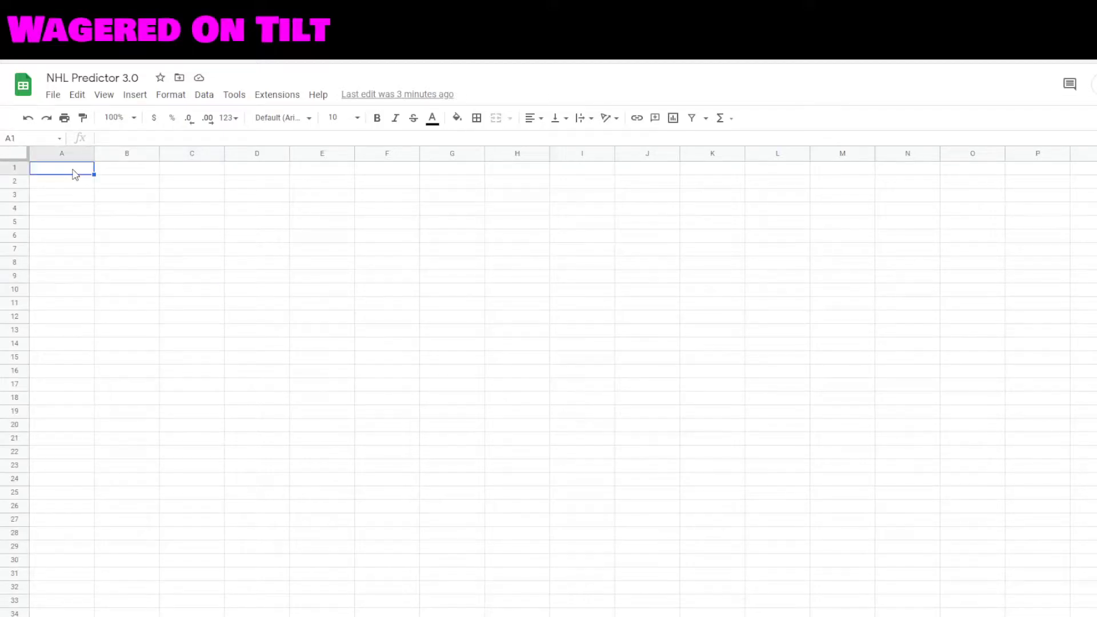
{"action": "key", "text": "ctrl+v"}
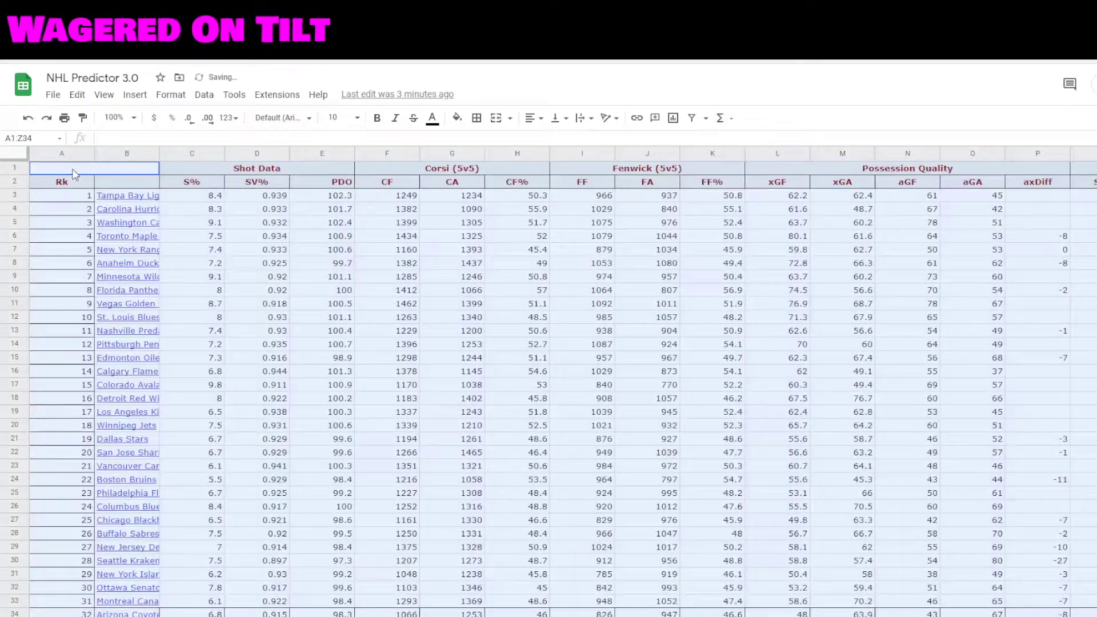
{"action": "right_click", "coordinate": [74, 173]}
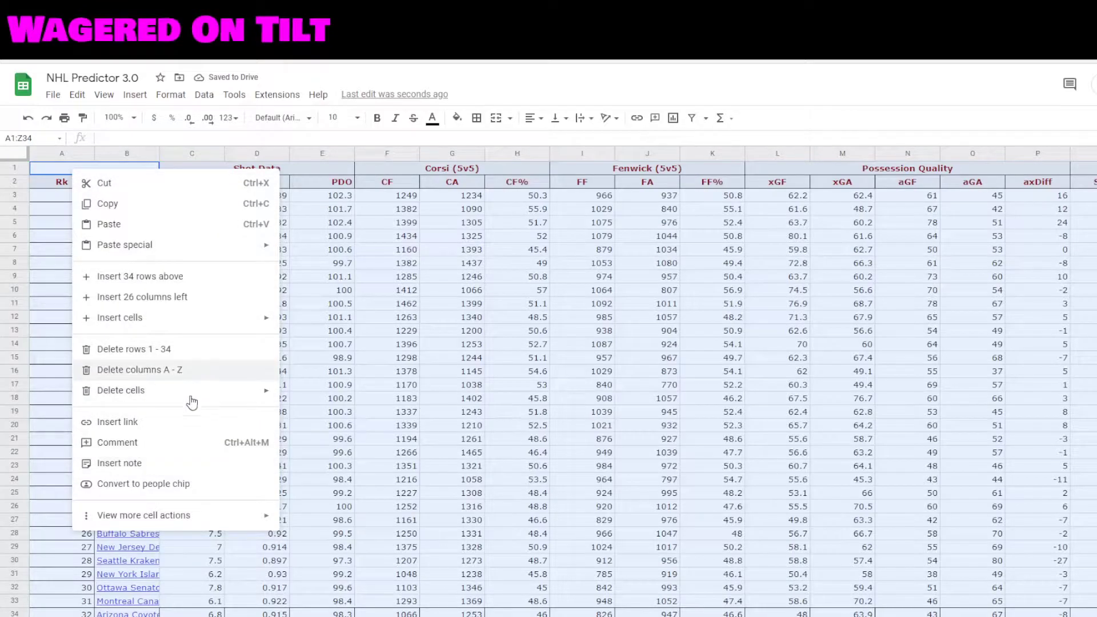
{"action": "mouse_move", "coordinate": [228, 515]}
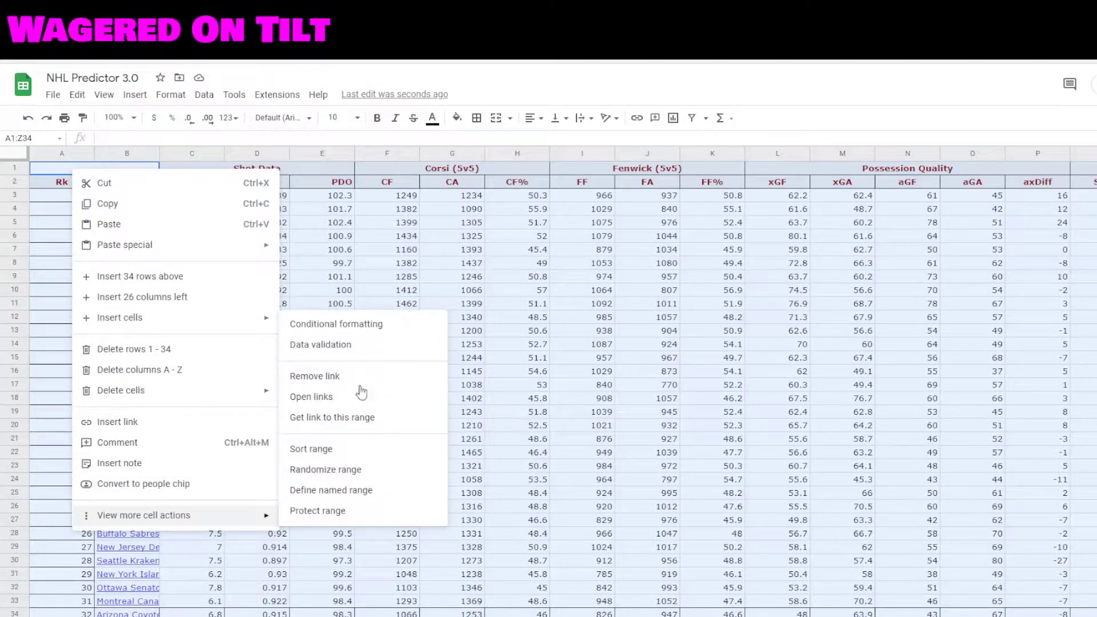
{"action": "left_click", "coordinate": [359, 377]}
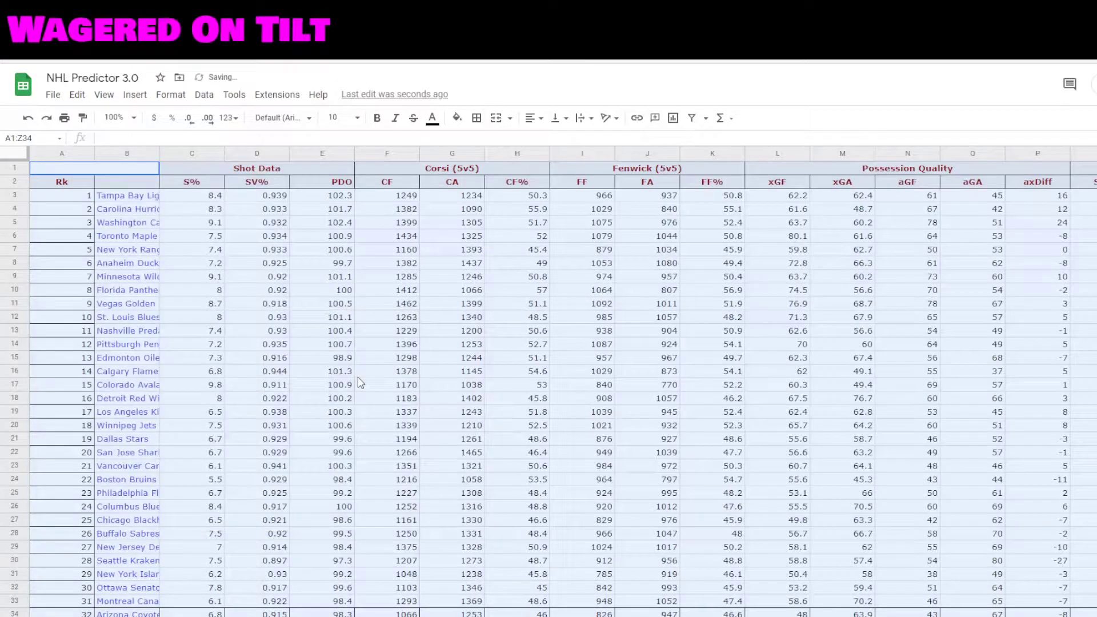
{"action": "left_click", "coordinate": [62, 150]}
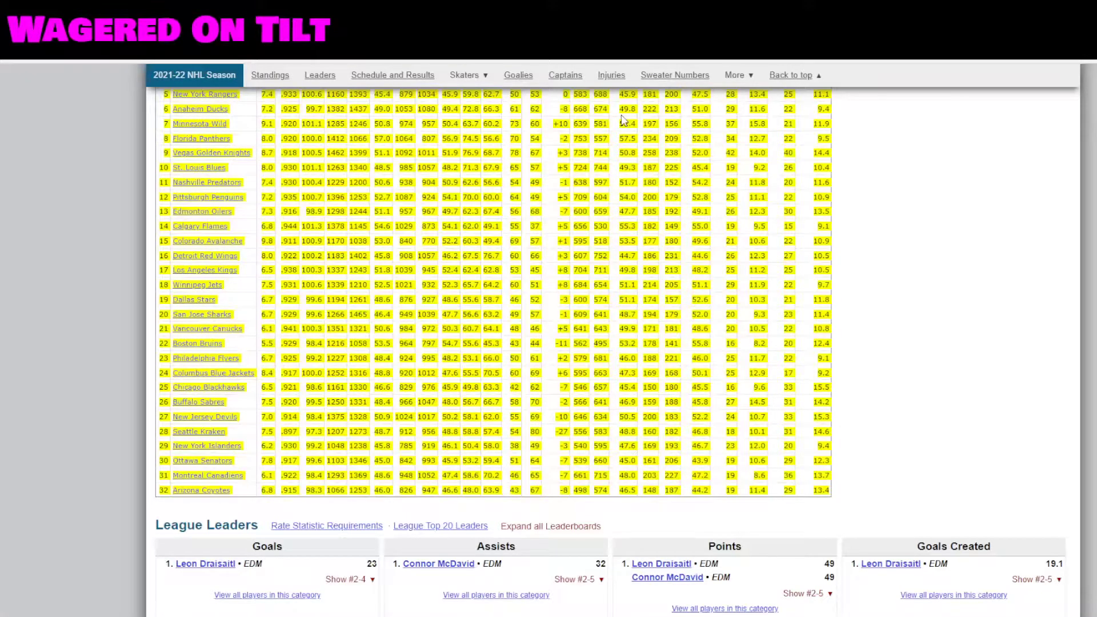
Find the Team Statistics table on the 2021-22 NHL Summary page and copy it from the header row through the last team
{"action": "scroll", "coordinate": [842, 263], "scroll_direction": "up", "scroll_amount": 5}
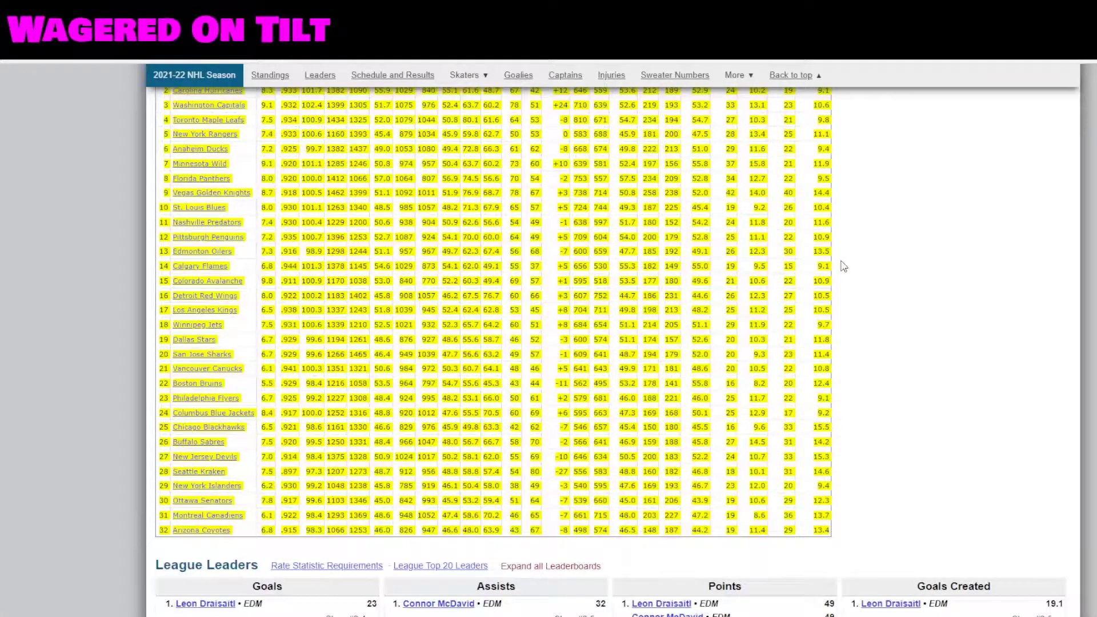
{"action": "scroll", "coordinate": [842, 261], "scroll_direction": "up", "scroll_amount": 5}
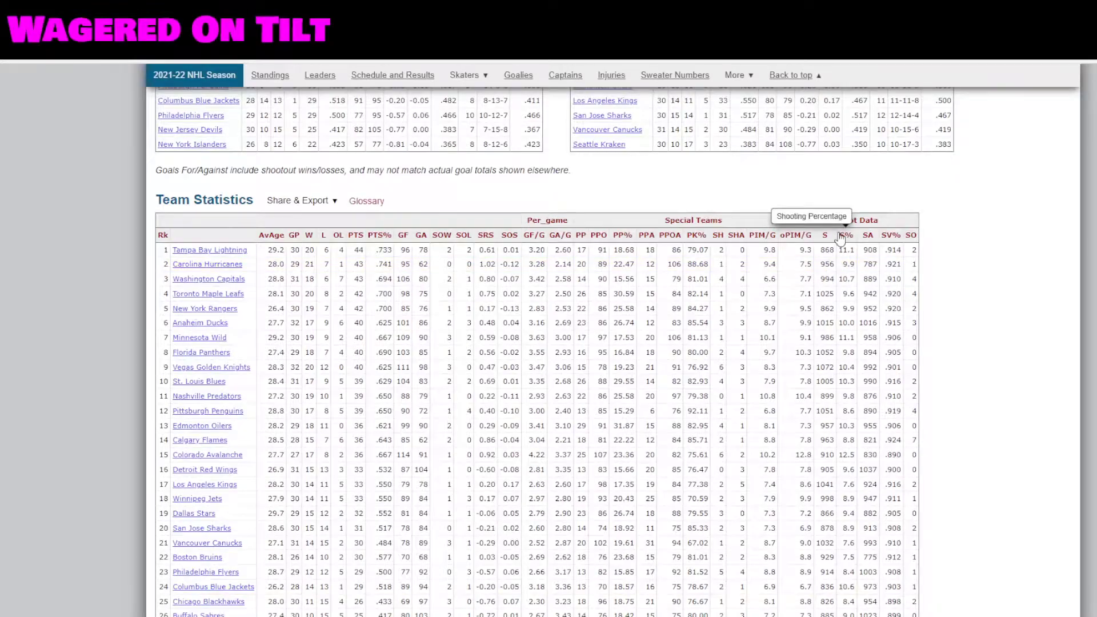
{"action": "scroll", "coordinate": [841, 237], "scroll_direction": "down", "scroll_amount": 1}
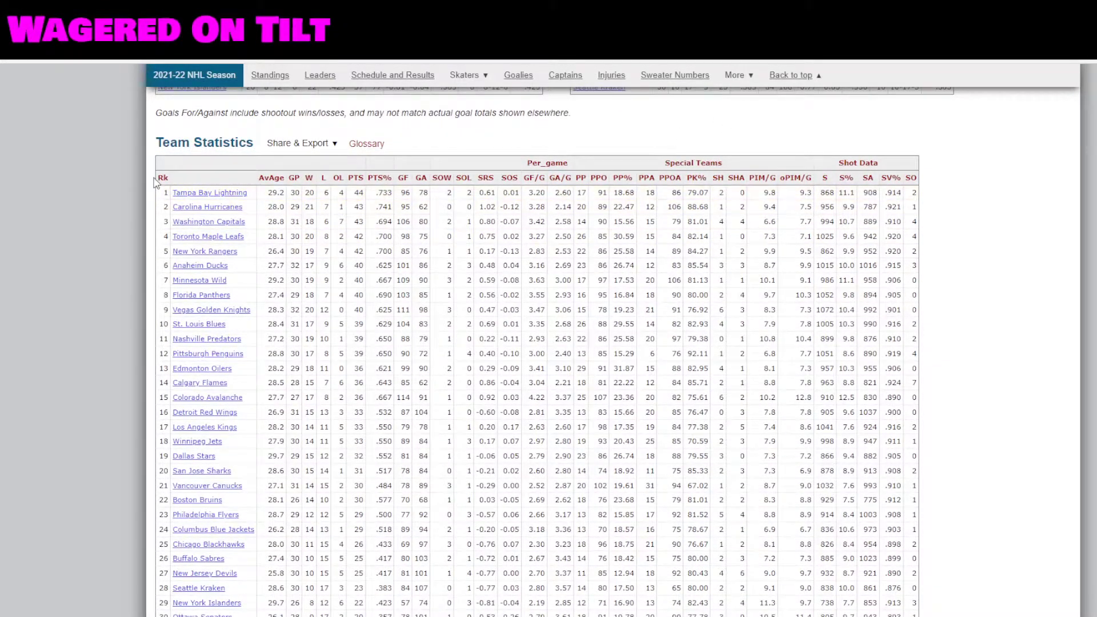
{"action": "left_click_drag", "start_coordinate": [154, 173], "coordinate": [562, 616]}
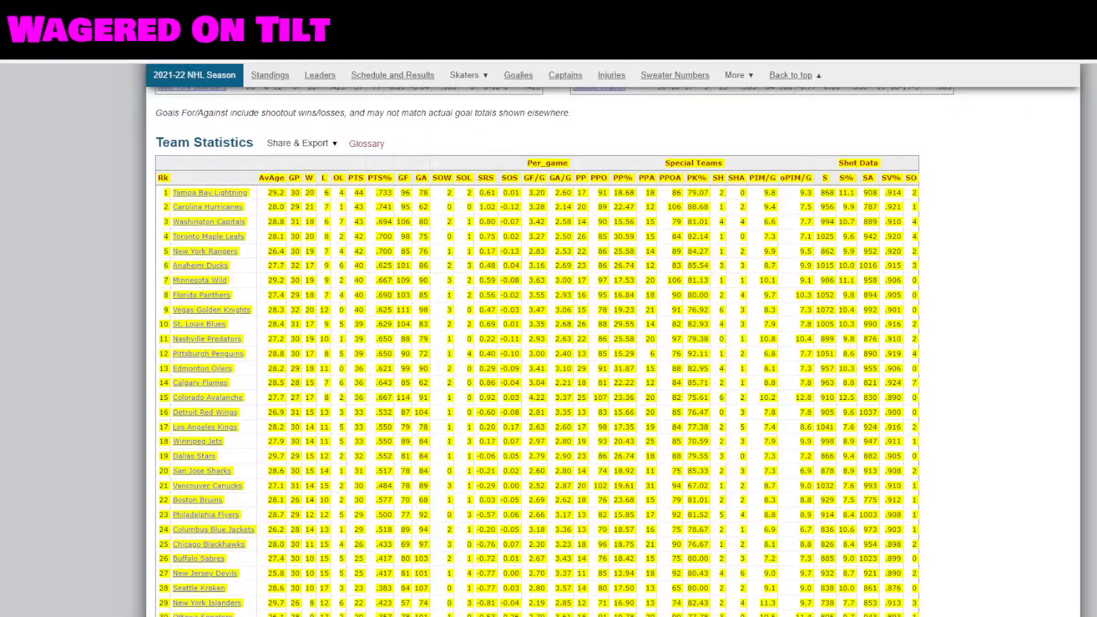
Paste the Team Statistics table at A39 in NHL Predictor 3.0 and delete rows 36-39 to close the gap above it
{"action": "key", "text": "ctrl+Tab"}
{"action": "key", "text": "ctrl+v"}
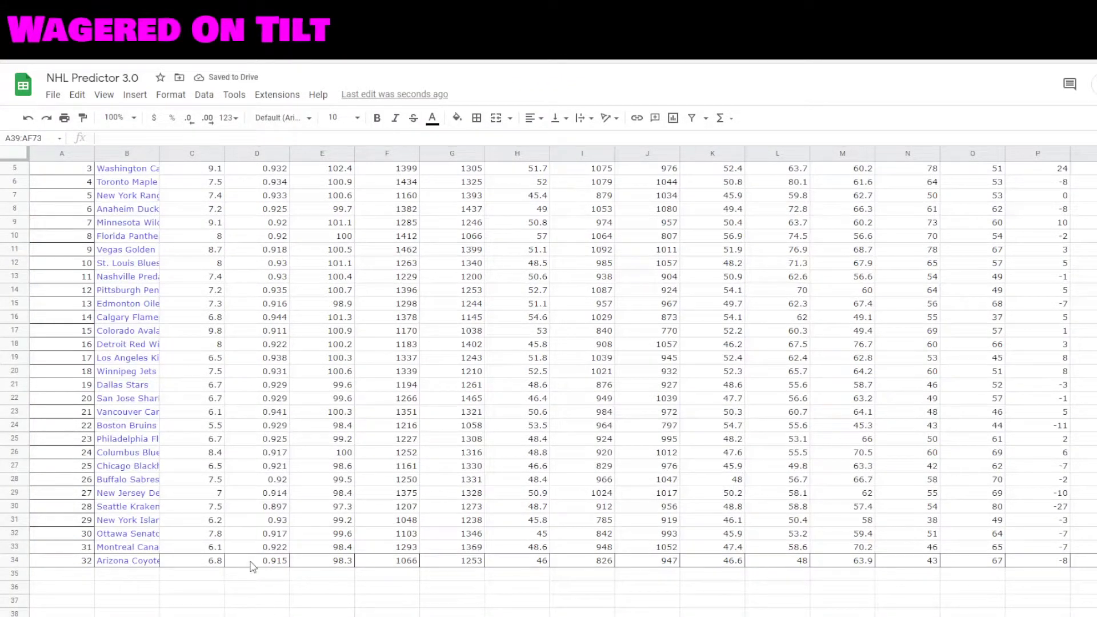
{"action": "key", "text": "shift+space"}
{"action": "left_click", "coordinate": [16, 587], "text": "shift"}
{"action": "right_click", "coordinate": [17, 588]}
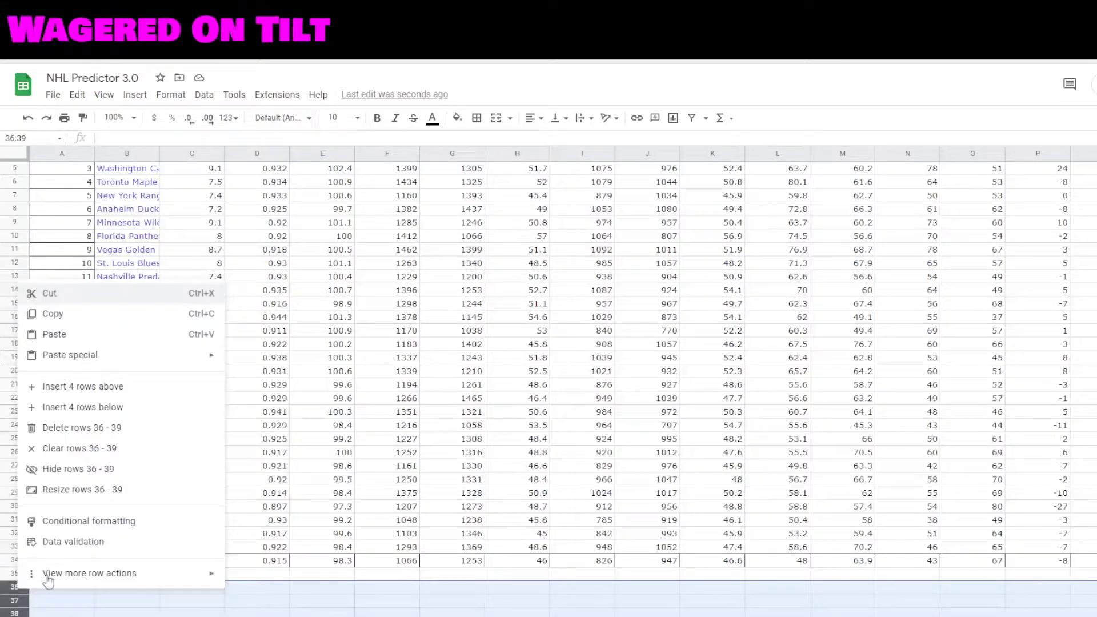
{"action": "left_click", "coordinate": [110, 433]}
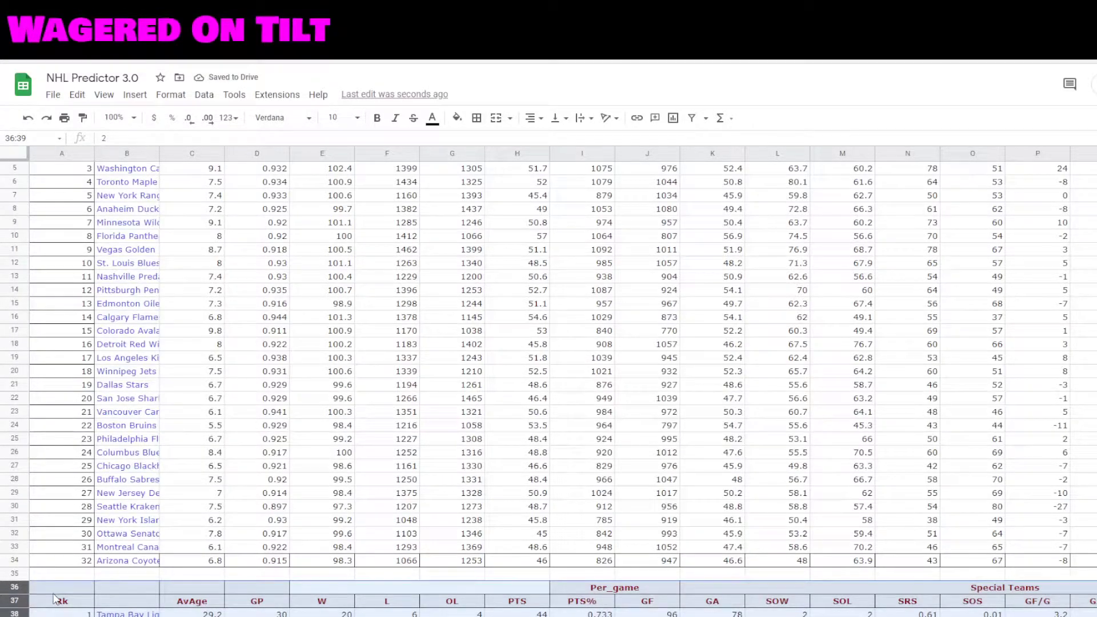
{"action": "left_click", "coordinate": [54, 592]}
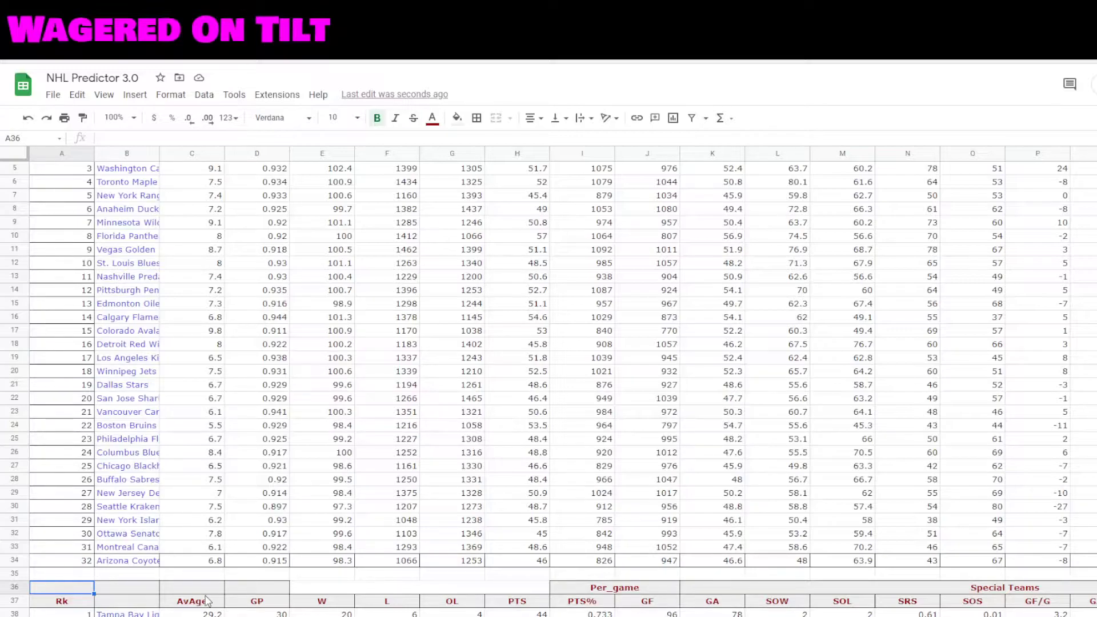
{"action": "key", "text": "Up"}
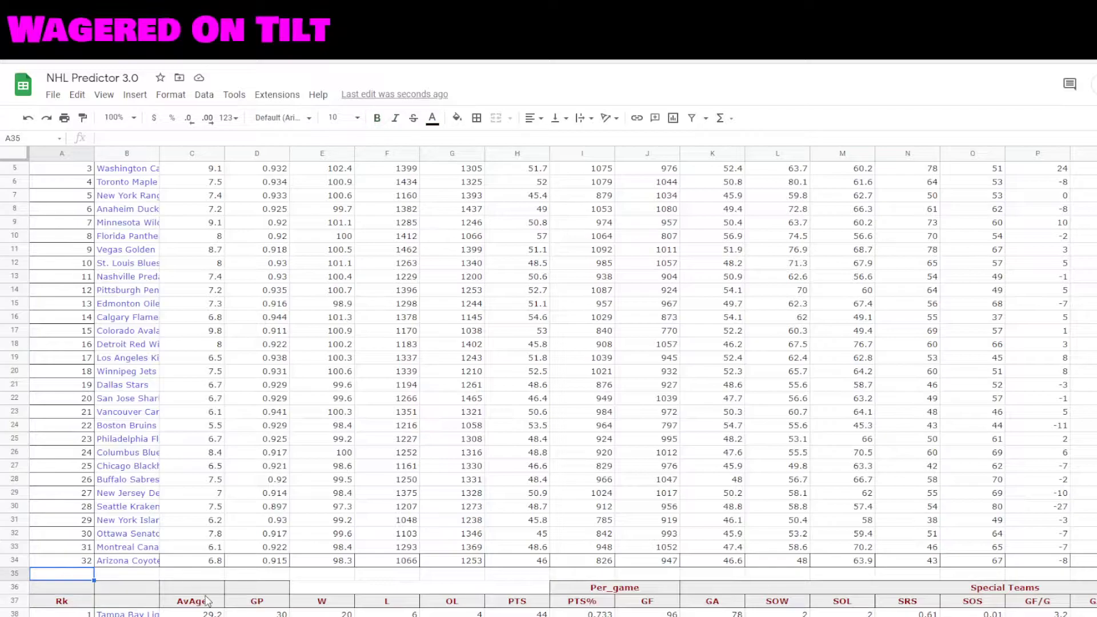
Delete column A, which holds the Rk rankings of both tables
{"action": "scroll", "coordinate": [89, 190], "scroll_direction": "down", "scroll_amount": 7}
{"action": "left_click", "coordinate": [71, 152]}
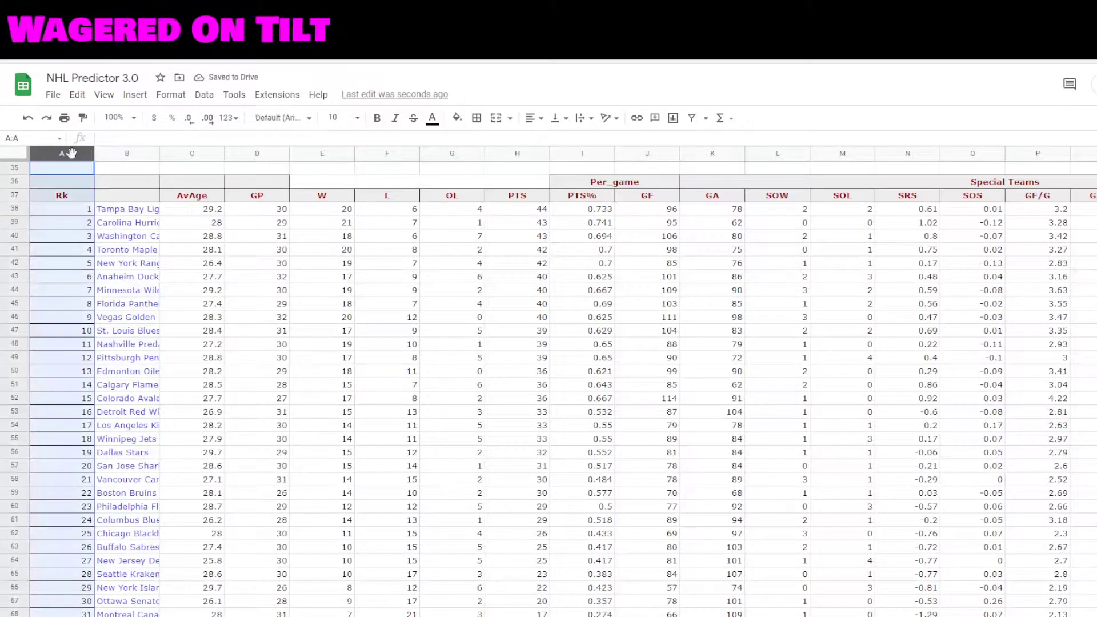
{"action": "right_click", "coordinate": [71, 153]}
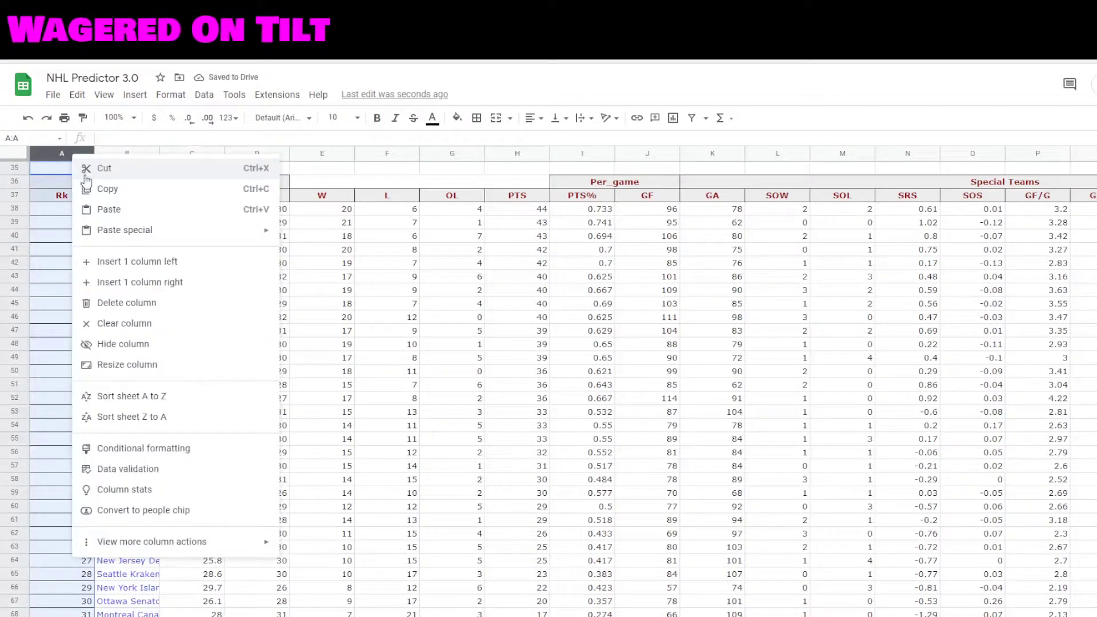
{"action": "left_click", "coordinate": [193, 304]}
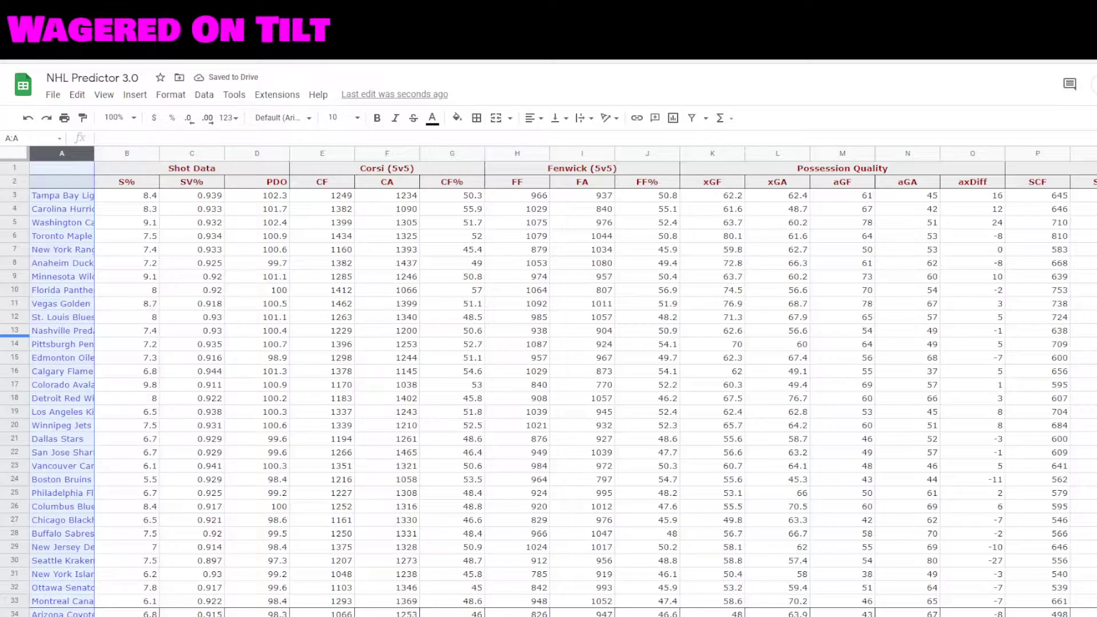
Look across the upper table's header groups from Corsi (5v5) to Scoring Chances
{"action": "left_click", "coordinate": [337, 335]}
{"action": "key", "text": "ctrl+Up"}
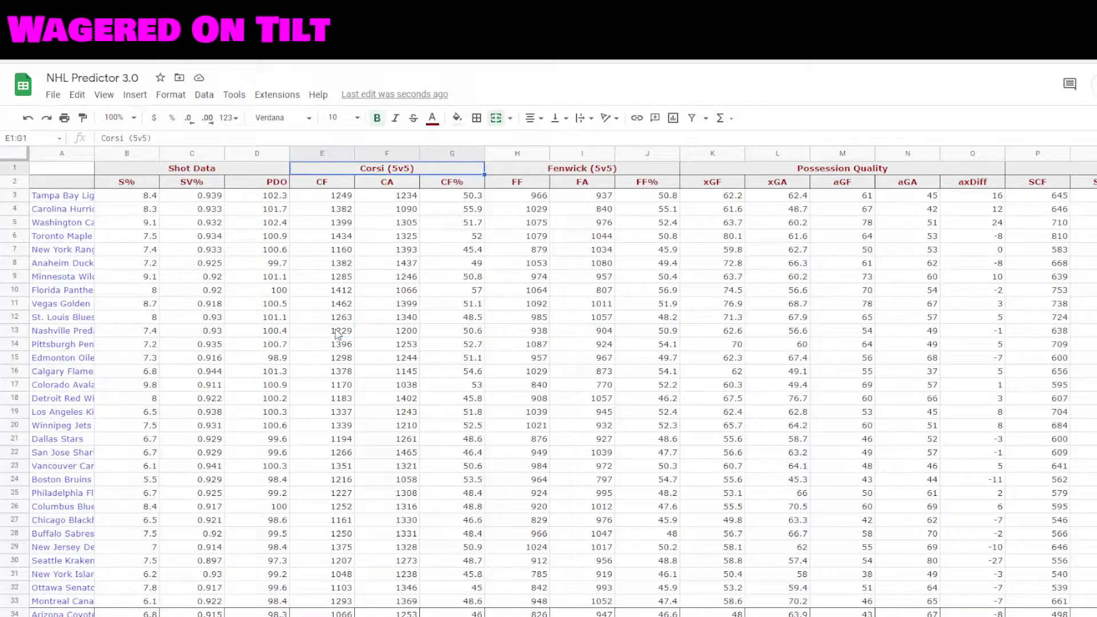
{"action": "key", "text": "ctrl+Right"}
{"action": "key", "text": "ctrl+Right"}
{"action": "key", "text": "ctrl+Right"}
{"action": "key", "text": "ctrl+Right"}
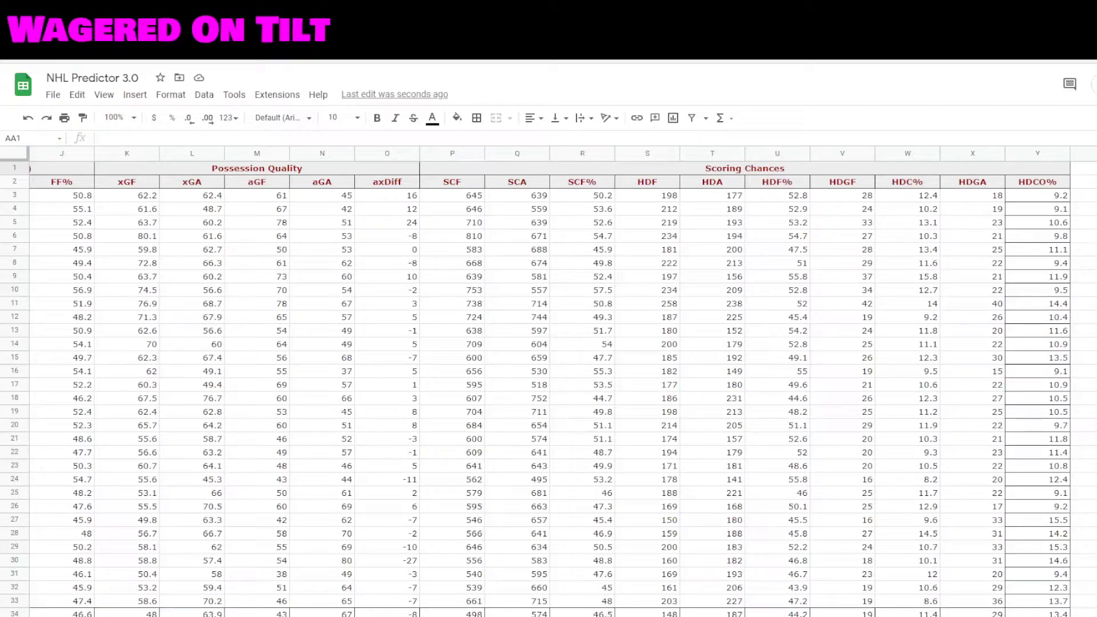
{"action": "left_click", "coordinate": [772, 389]}
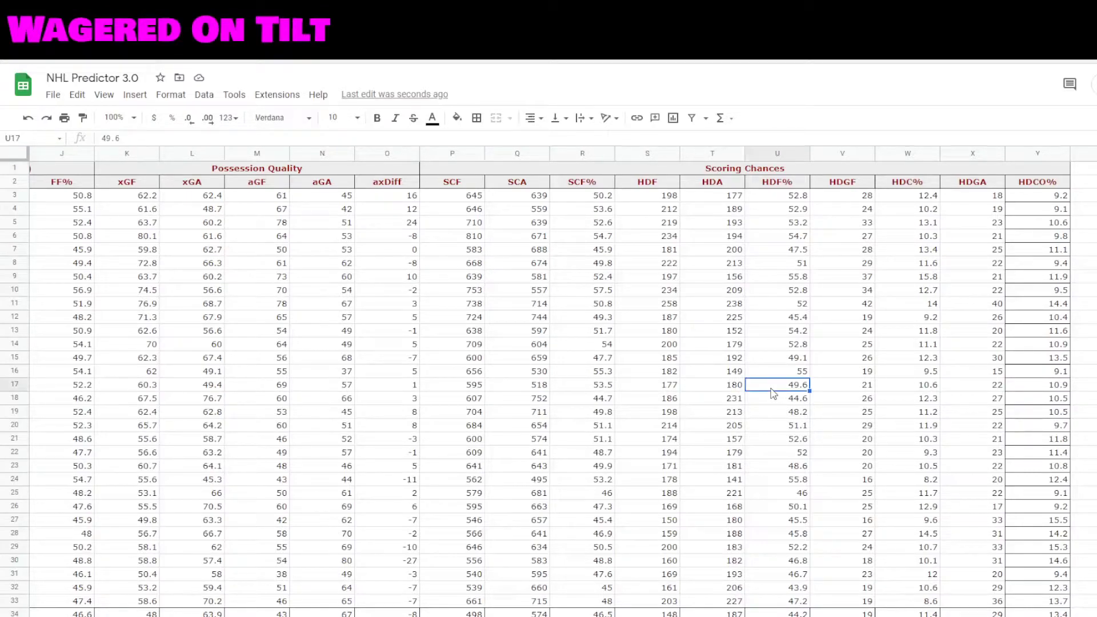
Look along the lower Team Statistics table's header row out to its last column, SO
{"action": "key", "text": "Down"}
{"action": "key", "text": "Down"}
{"action": "key", "text": "Down"}
{"action": "key", "text": "Down"}
{"action": "key", "text": "Down"}
{"action": "key", "text": "Down"}
{"action": "key", "text": "Down"}
{"action": "key", "text": "Down"}
{"action": "key", "text": "Down"}
{"action": "key", "text": "Down"}
{"action": "key", "text": "Down"}
{"action": "key", "text": "Down"}
{"action": "key", "text": "Down"}
{"action": "key", "text": "Down"}
{"action": "key", "text": "Down"}
{"action": "key", "text": "Down"}
{"action": "key", "text": "Down"}
{"action": "key", "text": "Down"}
{"action": "key", "text": "Down"}
{"action": "key", "text": "Down"}
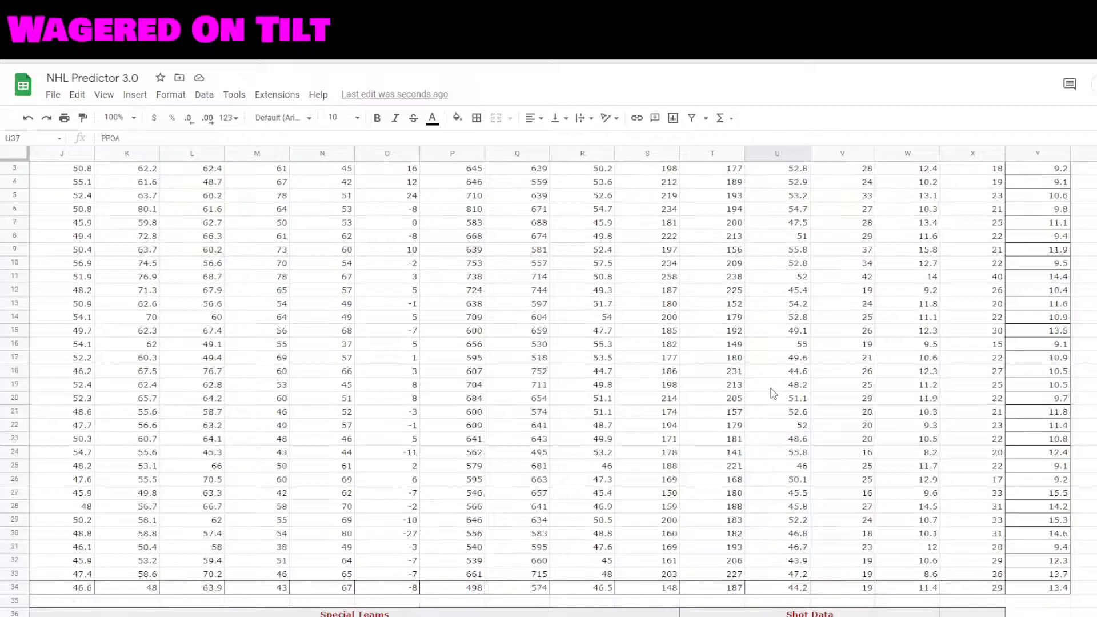
{"action": "key", "text": "Right"}
{"action": "key", "text": "Right"}
{"action": "key", "text": "Right"}
{"action": "key", "text": "Right"}
{"action": "key", "text": "Right"}
{"action": "key", "text": "Right"}
{"action": "key", "text": "Right"}
{"action": "key", "text": "Right"}
{"action": "key", "text": "Right"}
{"action": "key", "text": "Right"}
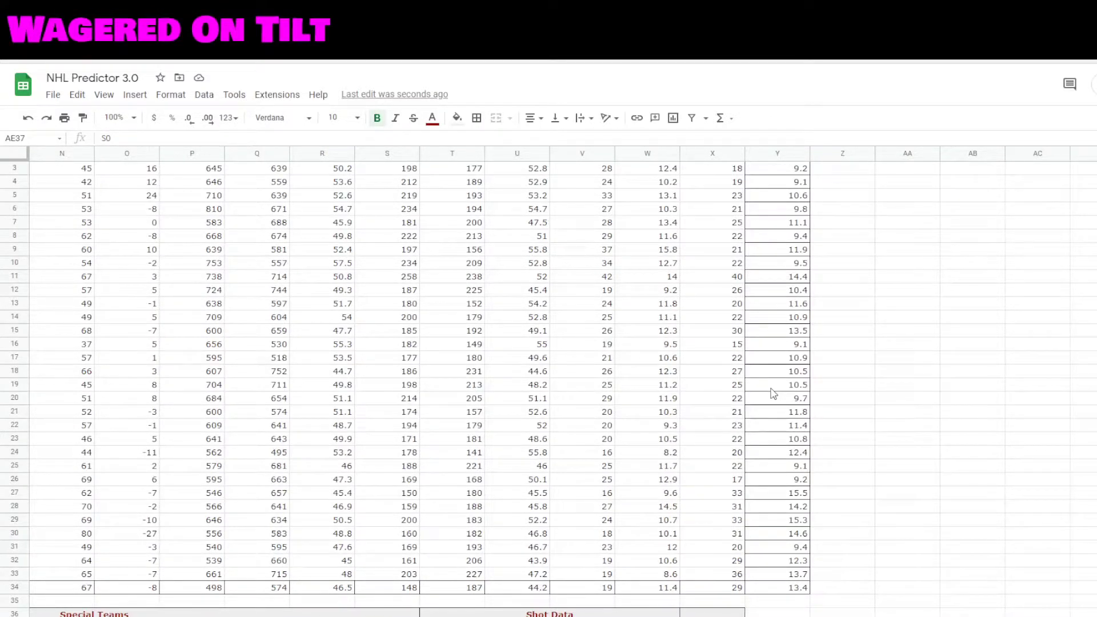
{"action": "key", "text": "Down"}
{"action": "key", "text": "Down"}
{"action": "key", "text": "Down"}
{"action": "key", "text": "Down"}
{"action": "key", "text": "Down"}
{"action": "key", "text": "Down"}
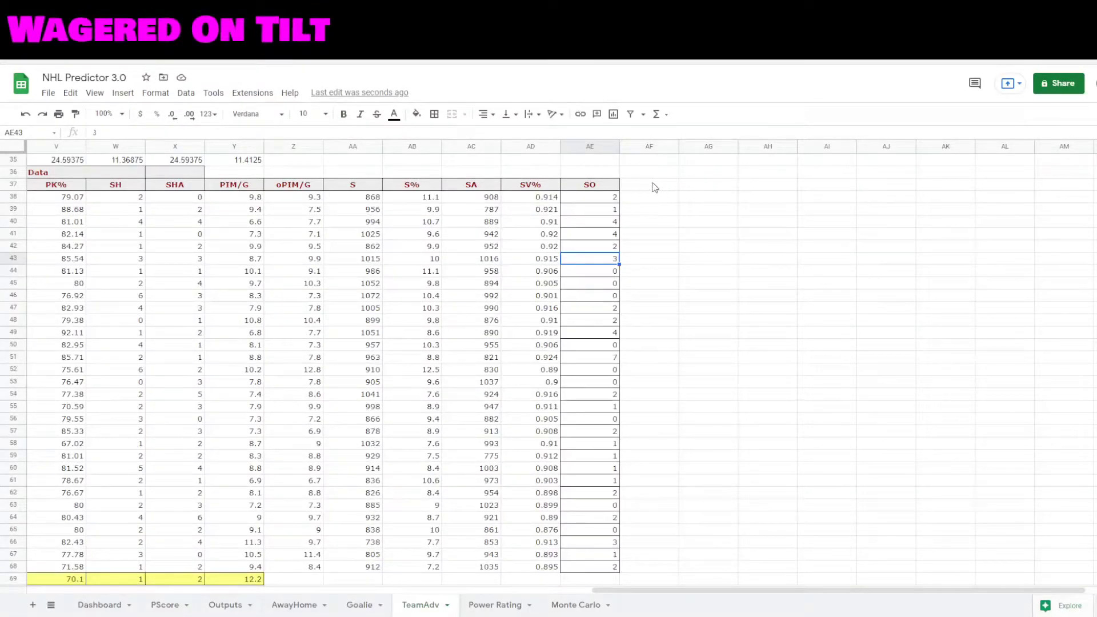
Set the text color of AF37:AH68 beside the SO column to black on the TeamAdv sheet
{"action": "left_click", "coordinate": [655, 187]}
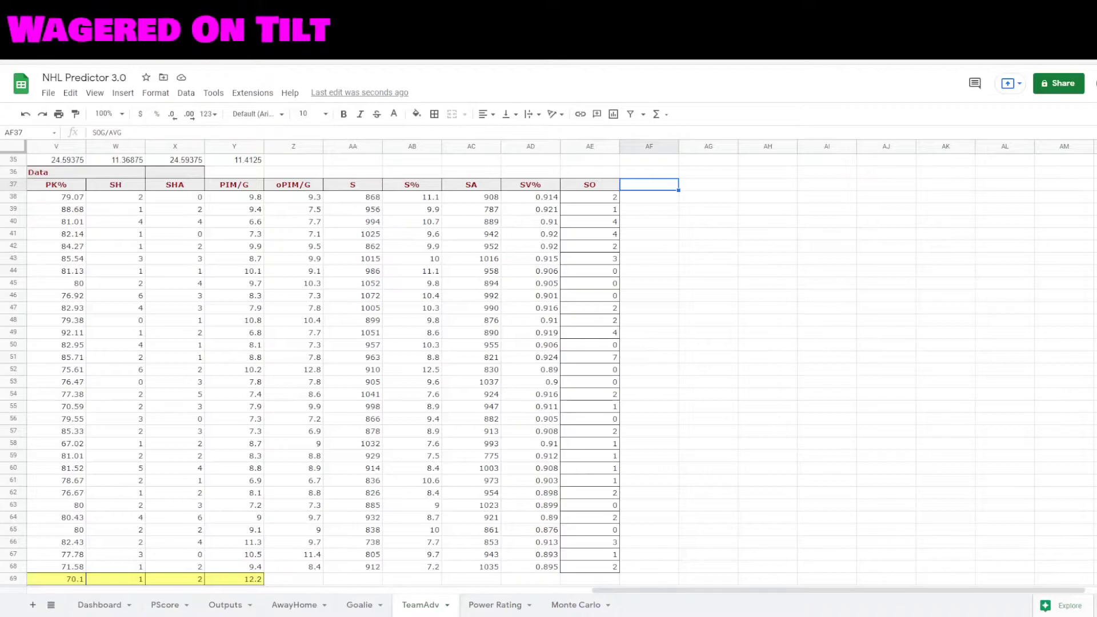
{"action": "left_click", "coordinate": [778, 570], "text": "shift"}
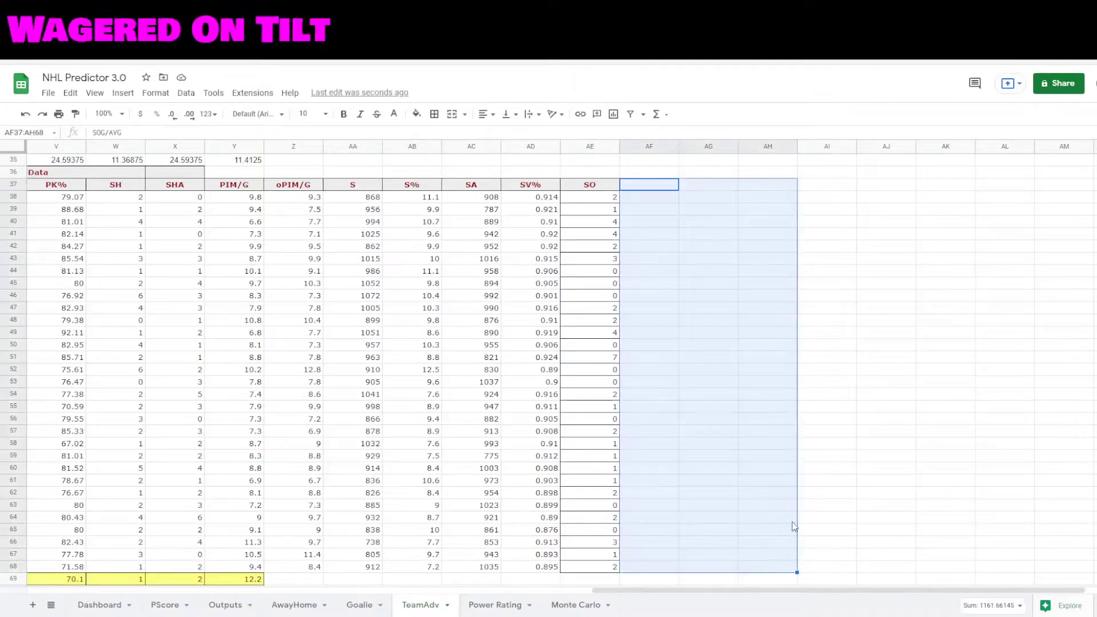
{"action": "left_click", "coordinate": [393, 114]}
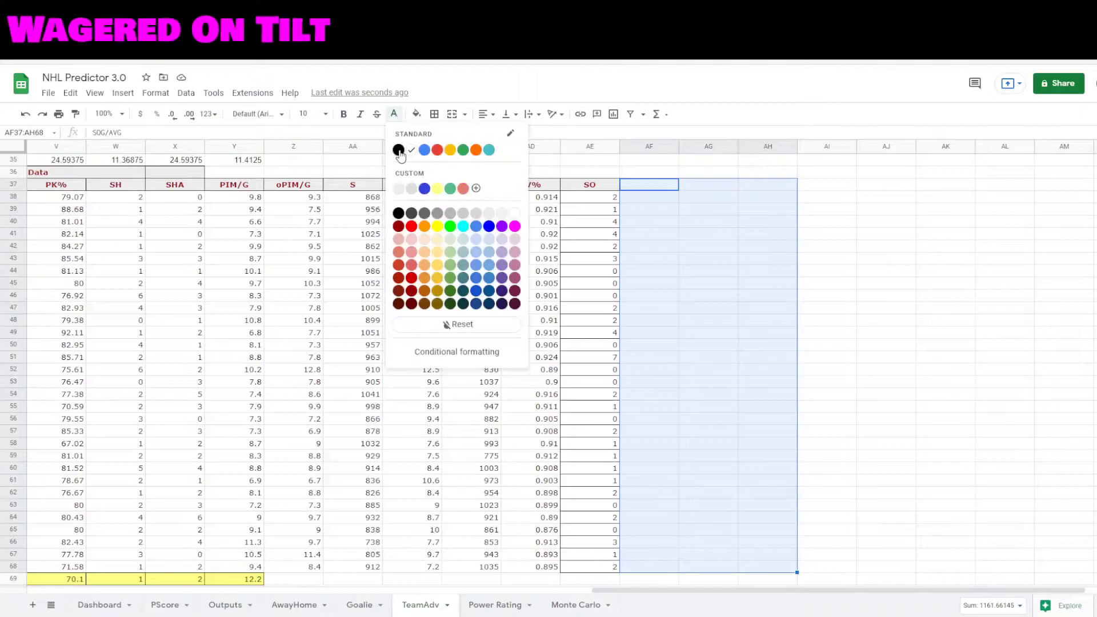
{"action": "left_click", "coordinate": [399, 150]}
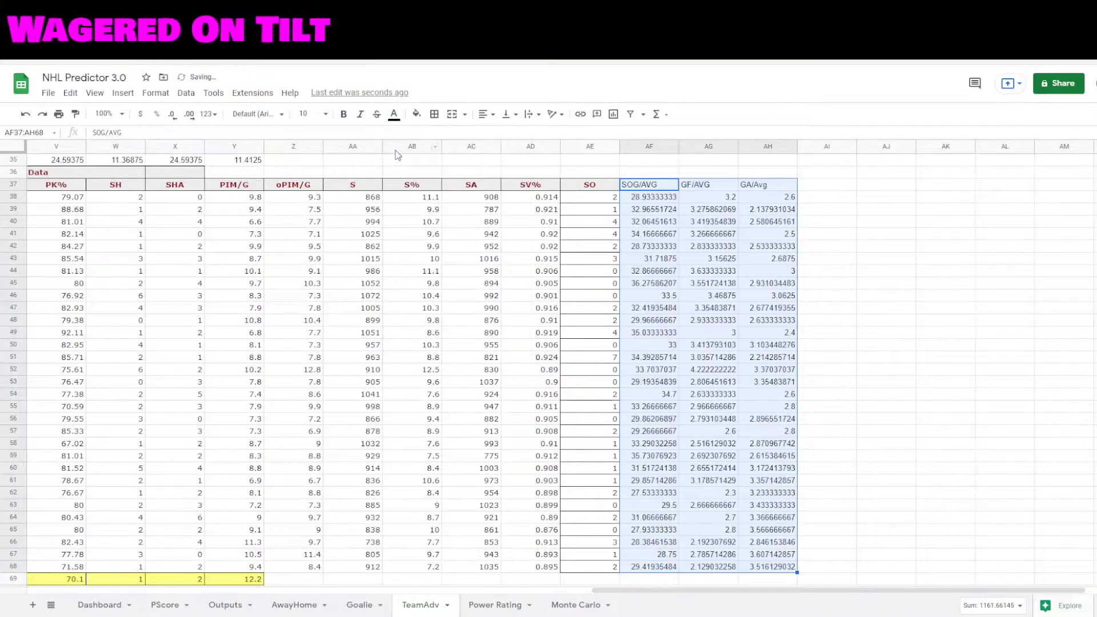
Examine the headers and first-row formulas of the SOG/AVG, GF/AVG and GA/Avg columns in AF to AH
{"action": "left_click", "coordinate": [647, 191]}
{"action": "left_click", "coordinate": [665, 197]}
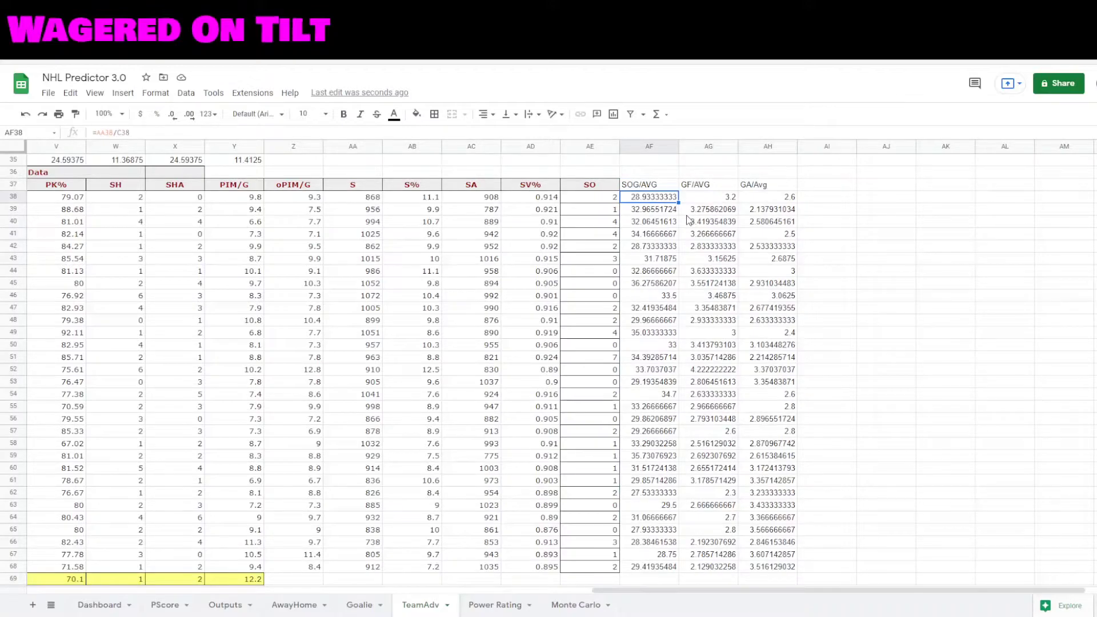
{"action": "left_click", "coordinate": [705, 187]}
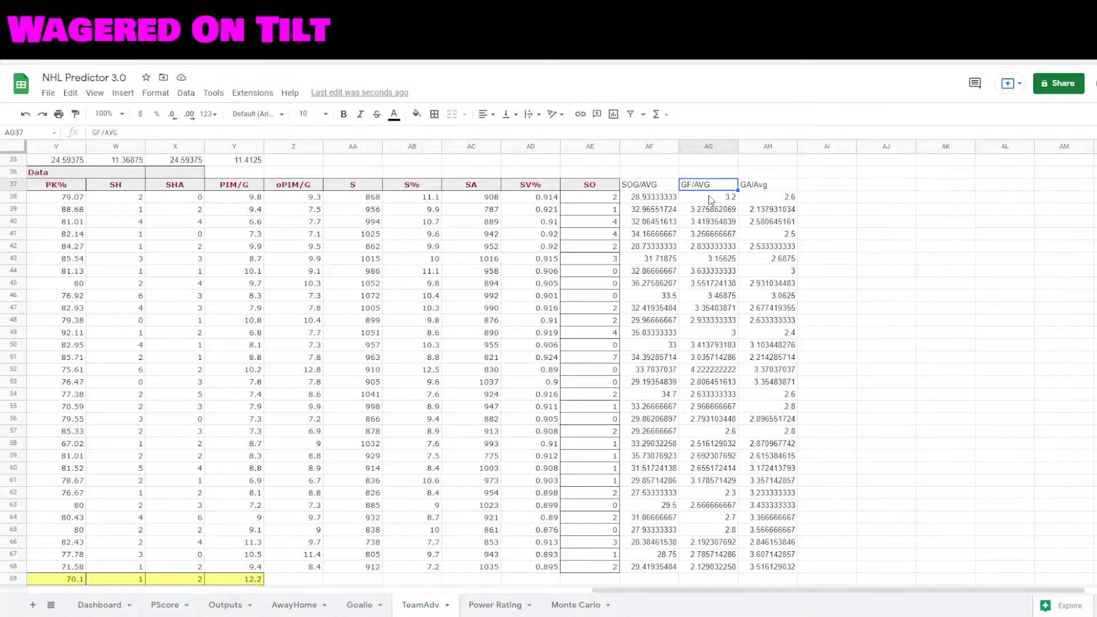
{"action": "left_click", "coordinate": [714, 197]}
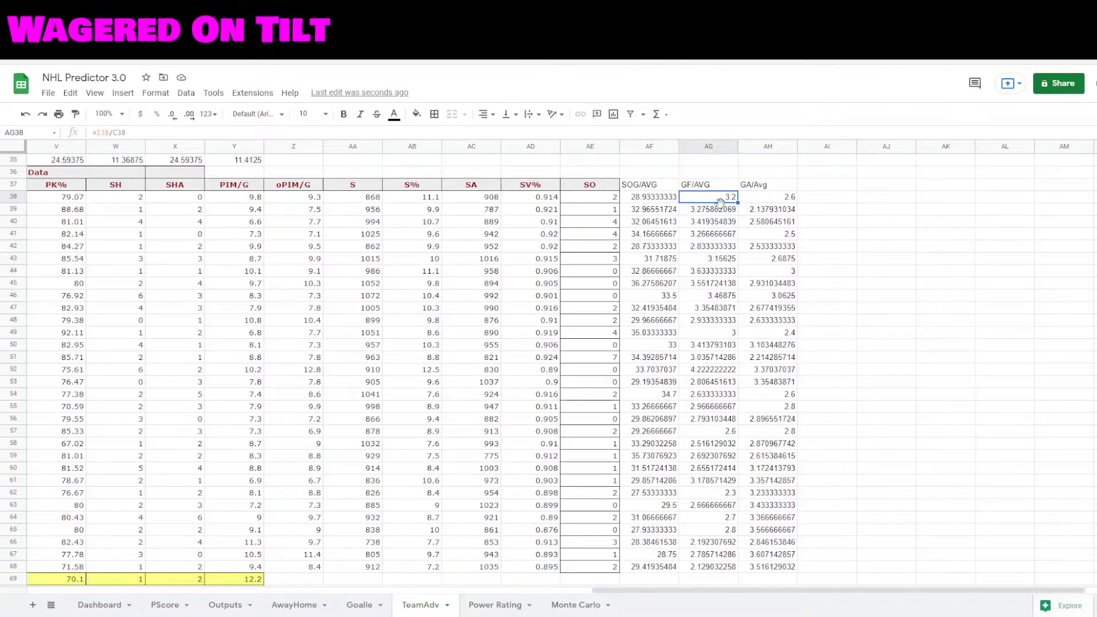
{"action": "left_click", "coordinate": [764, 187]}
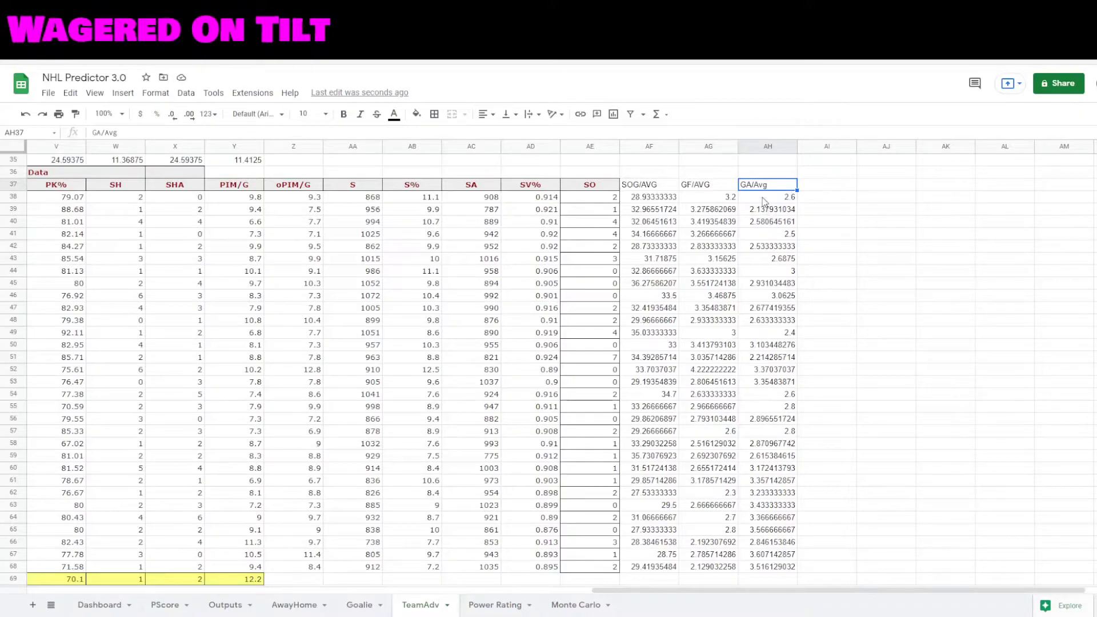
{"action": "left_click", "coordinate": [765, 200]}
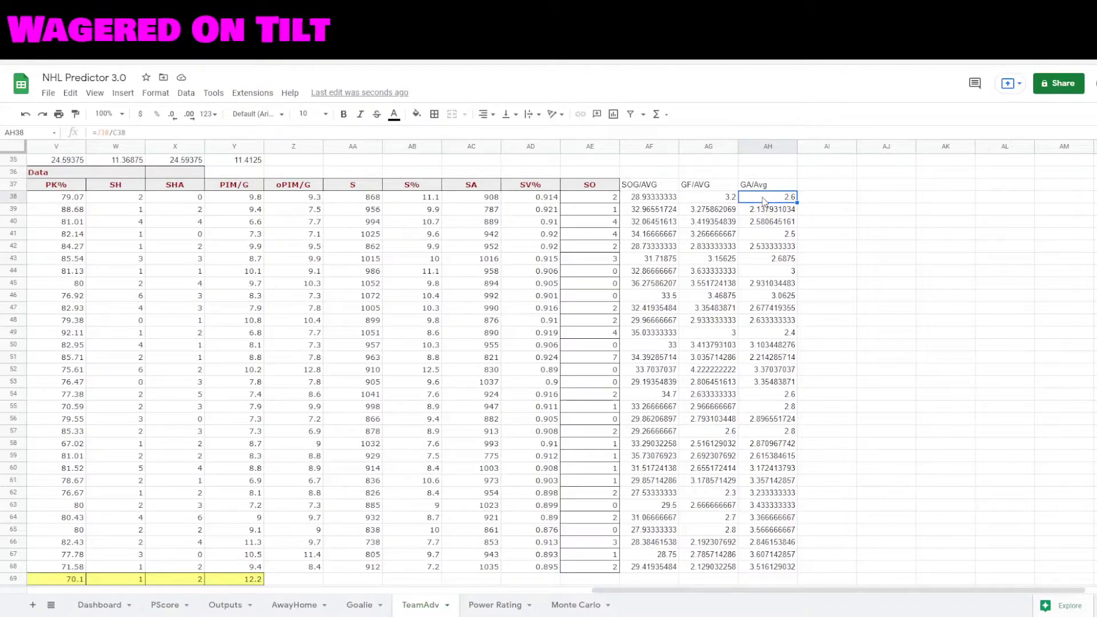
Copy the column average formula from AE70 into AF70:AH70 beneath the three per-game average columns
{"action": "mouse_move", "coordinate": [654, 200]}
{"action": "left_mouse_down"}
{"action": "mouse_move", "coordinate": [709, 291]}
{"action": "mouse_move", "coordinate": [766, 460]}
{"action": "mouse_move", "coordinate": [771, 573]}
{"action": "left_mouse_up"}
{"action": "left_click", "coordinate": [674, 580]}
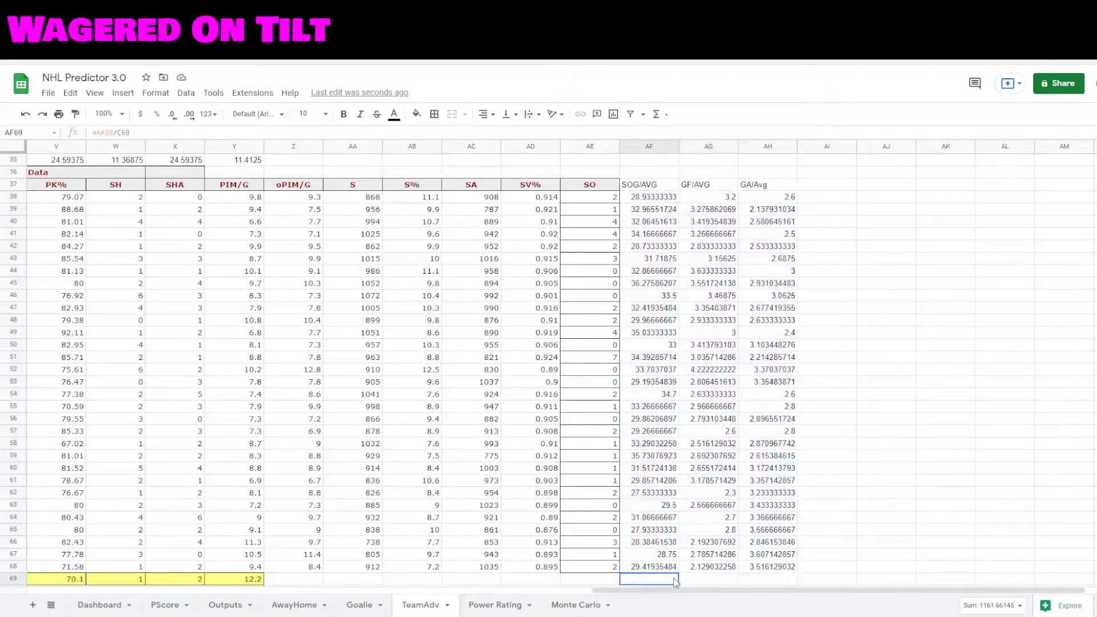
{"action": "scroll", "coordinate": [808, 424], "scroll_direction": "down", "scroll_amount": 1}
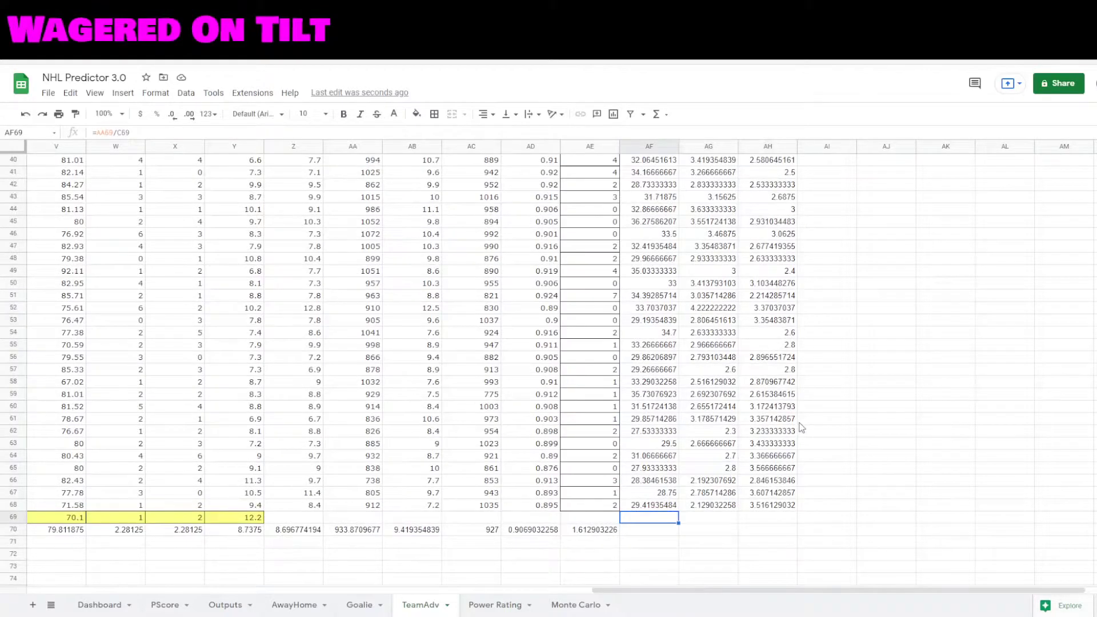
{"action": "scroll", "coordinate": [803, 428], "scroll_direction": "down", "scroll_amount": 1}
{"action": "left_click", "coordinate": [600, 509]}
{"action": "key", "text": "ctrl+c"}
{"action": "left_click_drag", "start_coordinate": [656, 507], "coordinate": [781, 512]}
{"action": "key", "text": "ctrl+v"}
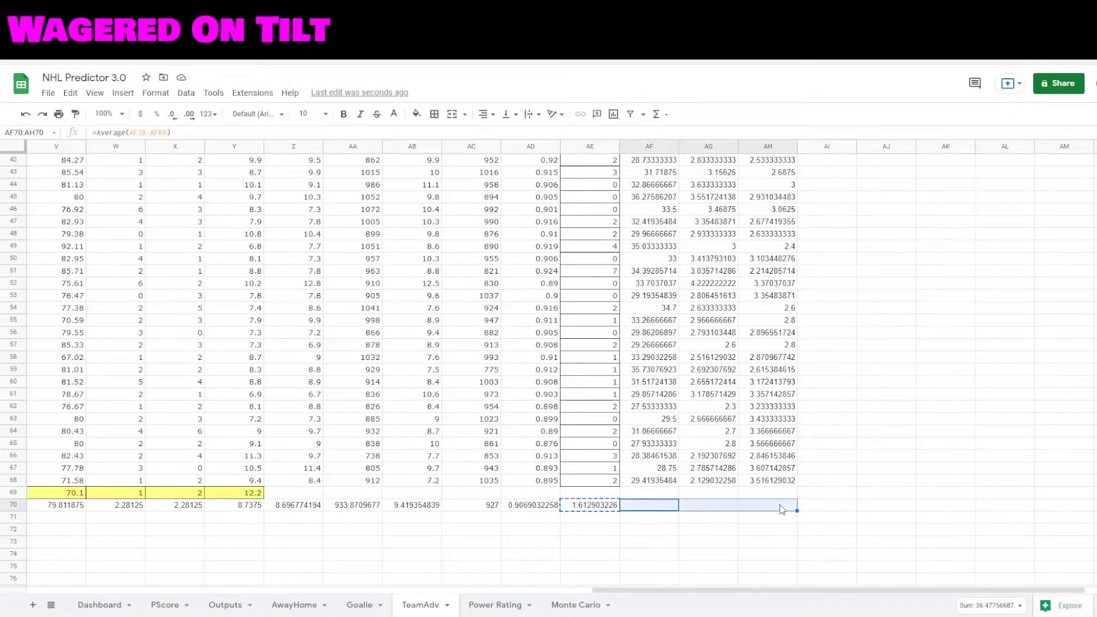
{"action": "left_click", "coordinate": [764, 508]}
{"action": "scroll", "coordinate": [778, 502], "scroll_direction": "up", "scroll_amount": 3}
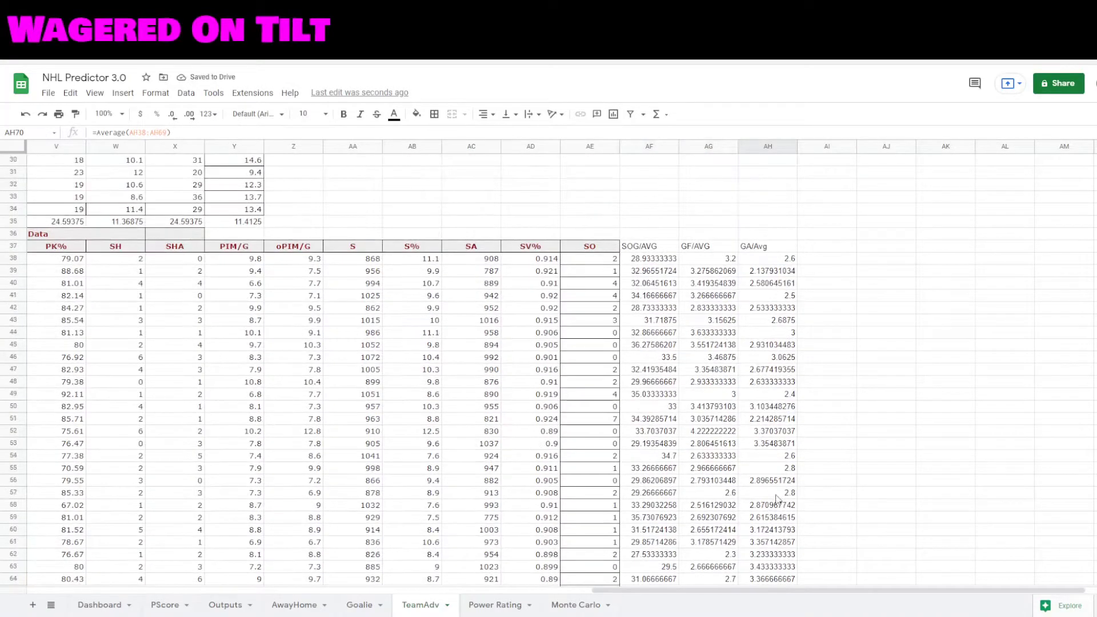
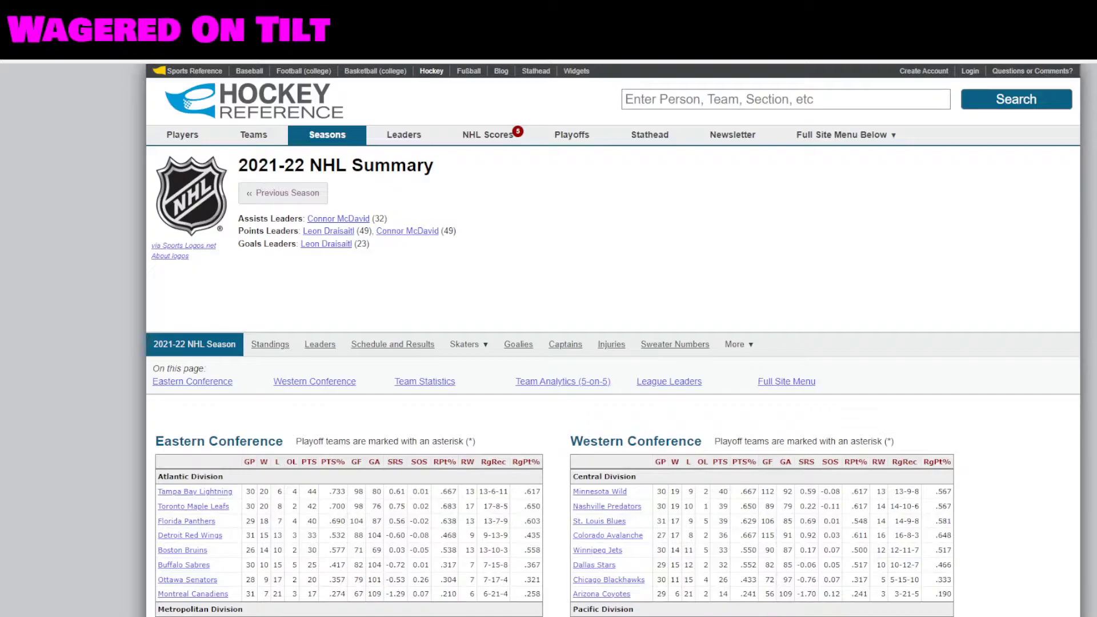
Open the 2021-22 season's goalie statistics page on Hockey Reference
{"action": "mouse_move", "coordinate": [253, 135]}
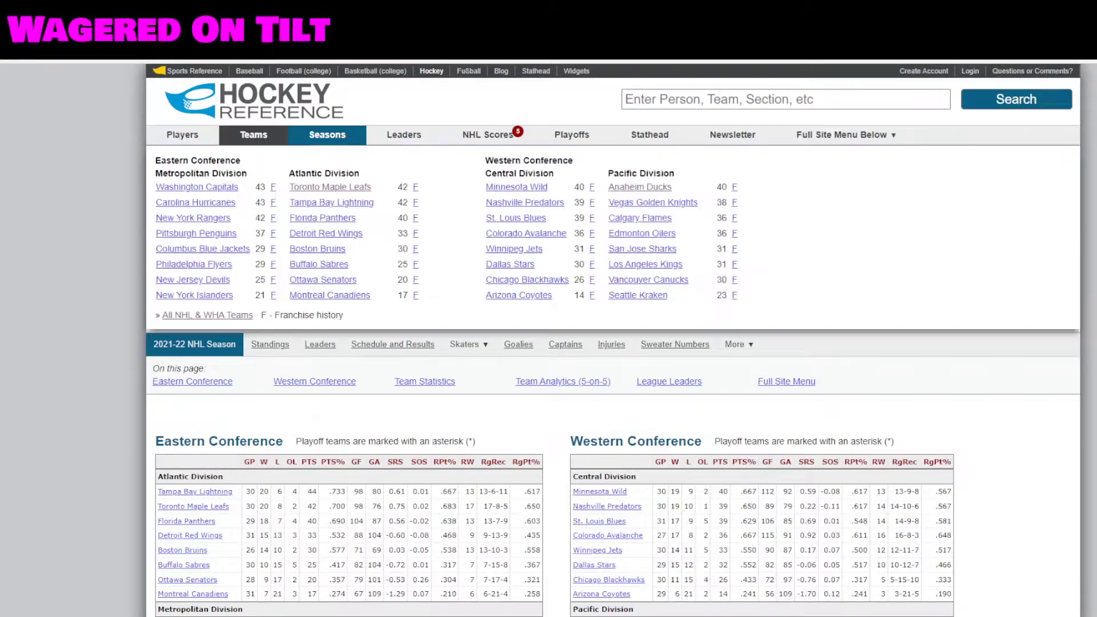
{"action": "mouse_move", "coordinate": [328, 134]}
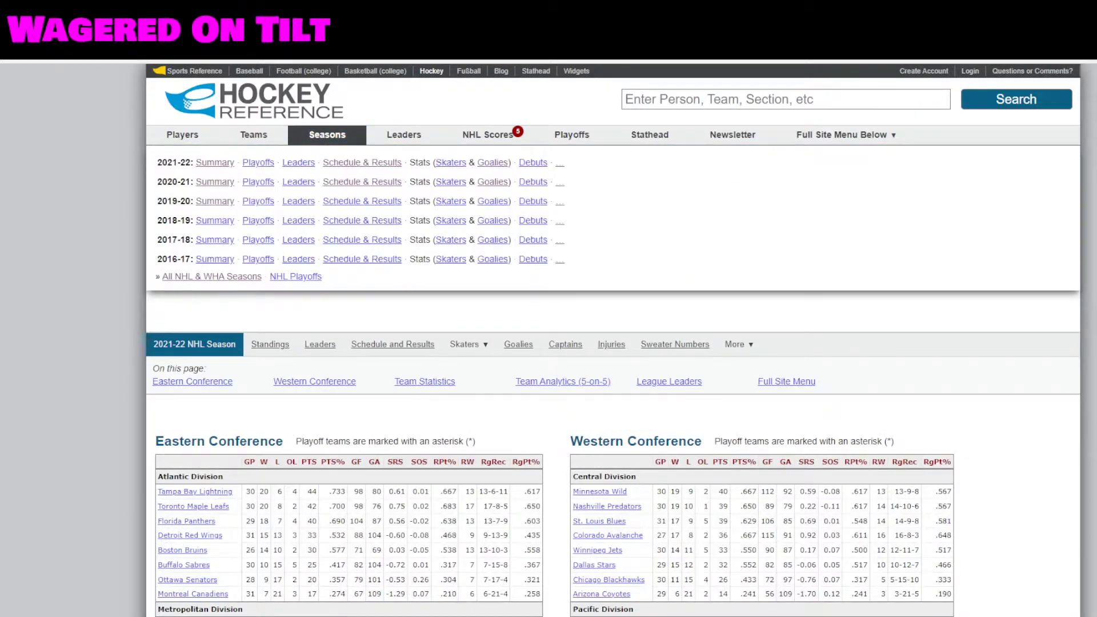
{"action": "left_click", "coordinate": [498, 163]}
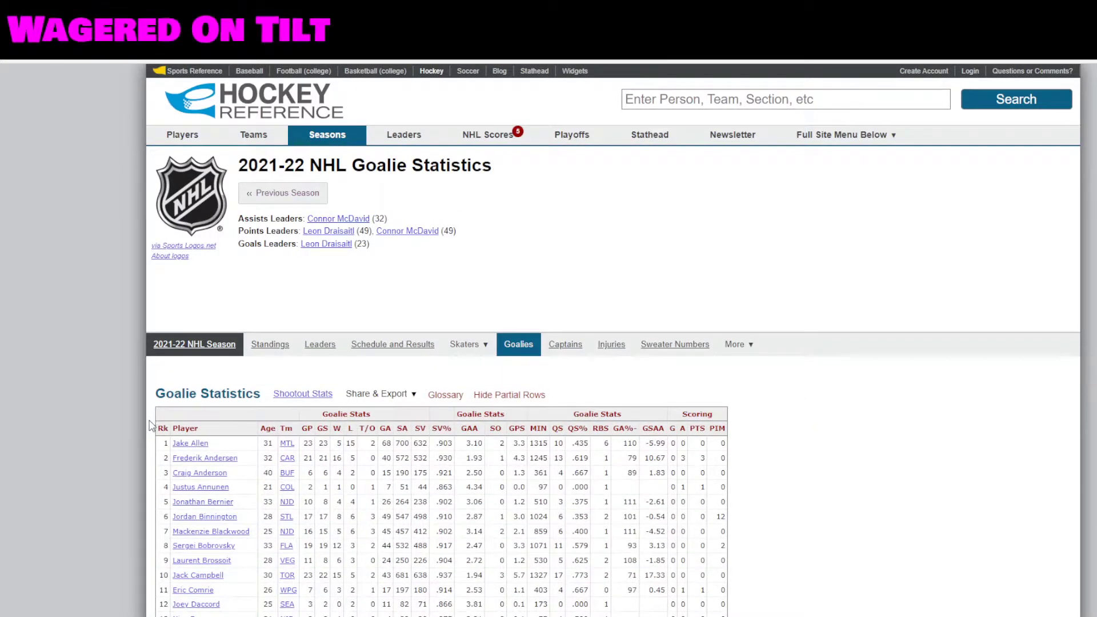
Copy the whole Goalie Statistics table from Hockey Reference and paste it at A1 of the empty sheet in NHL Predictor 3.0
{"action": "scroll", "coordinate": [150, 426], "scroll_direction": "down", "scroll_amount": 3}
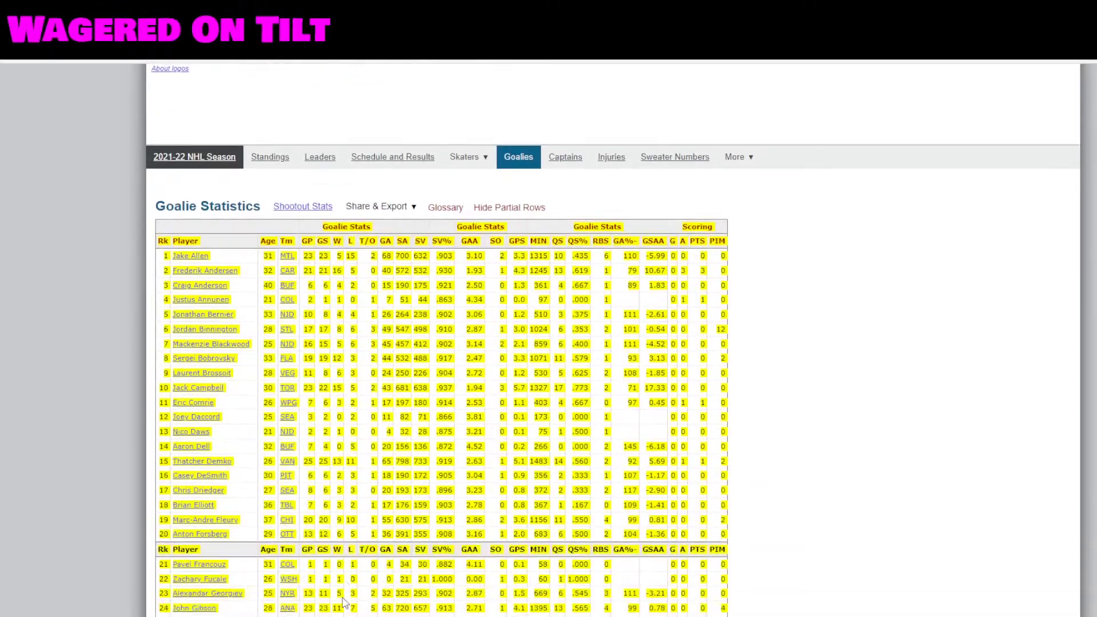
{"action": "scroll", "coordinate": [612, 343], "scroll_direction": "down", "scroll_amount": 15}
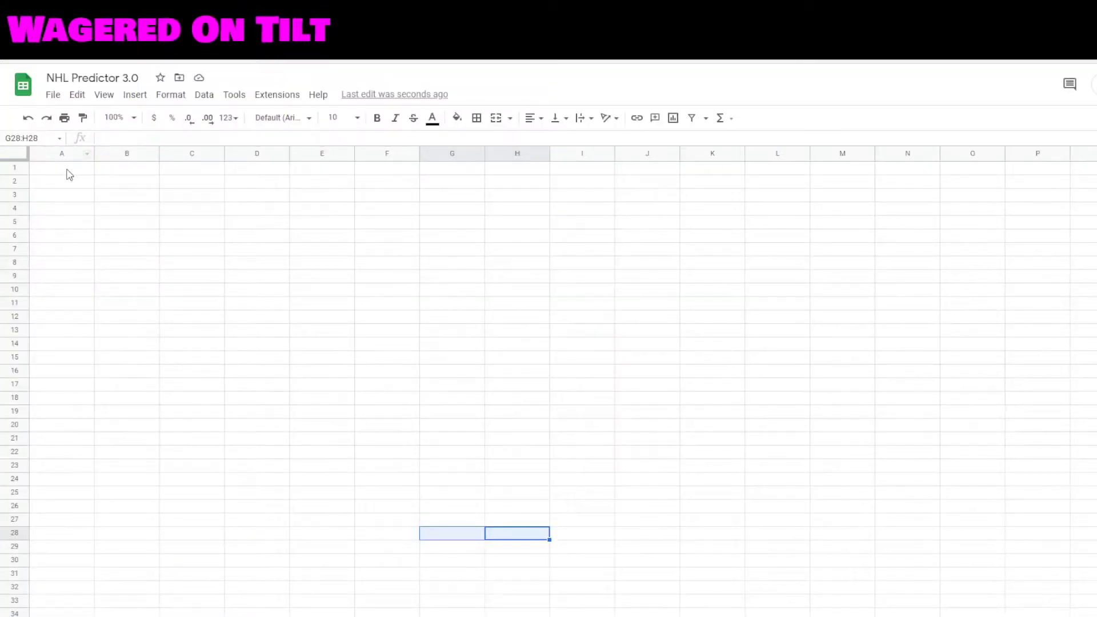
{"action": "left_click", "coordinate": [67, 169]}
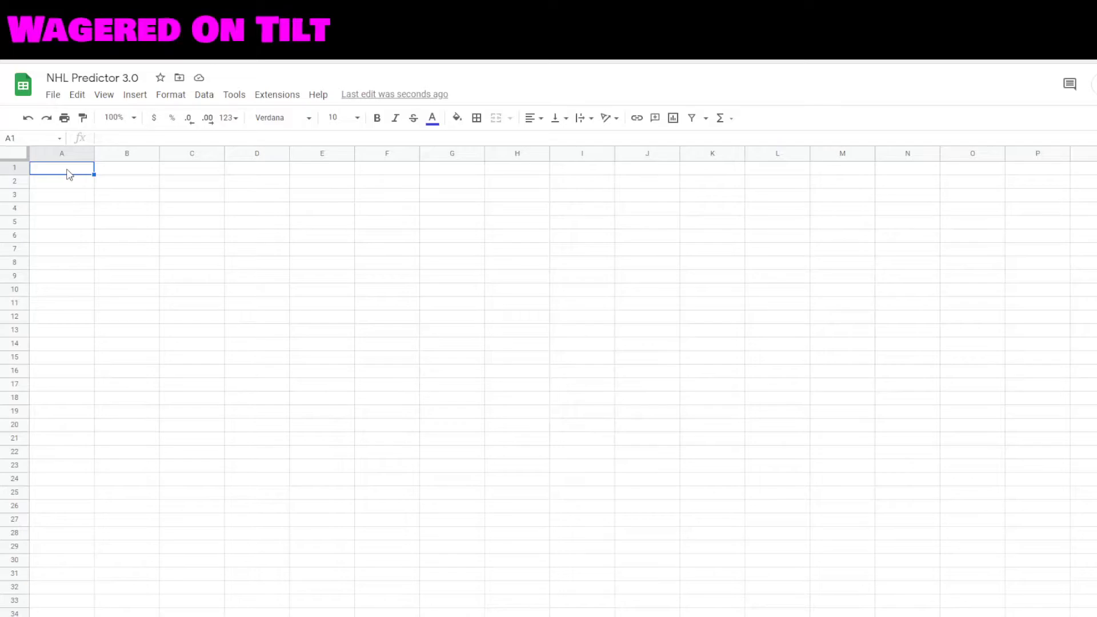
{"action": "key", "text": "ctrl+v"}
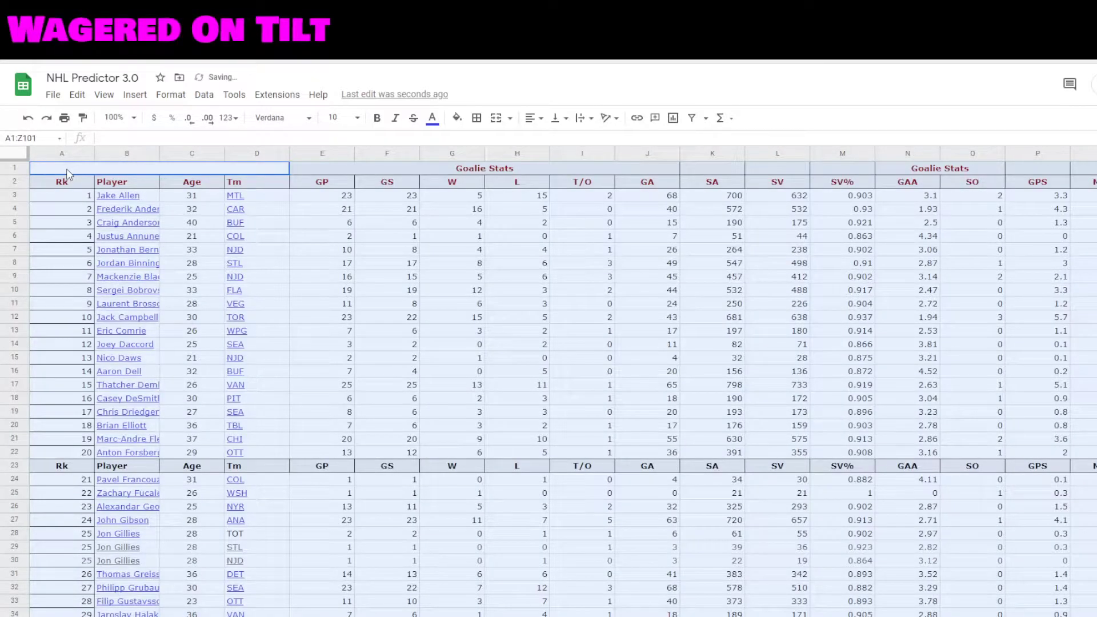
Remove the hyperlinks from the pasted goalie data in A1:Z101
{"action": "right_click", "coordinate": [66, 169]}
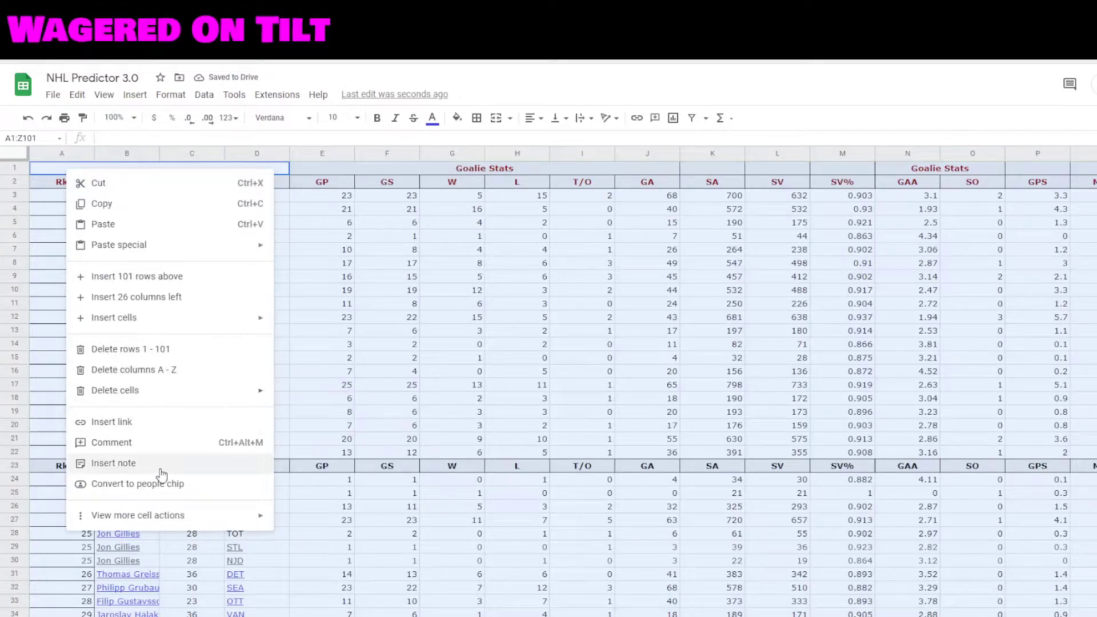
{"action": "mouse_move", "coordinate": [206, 516]}
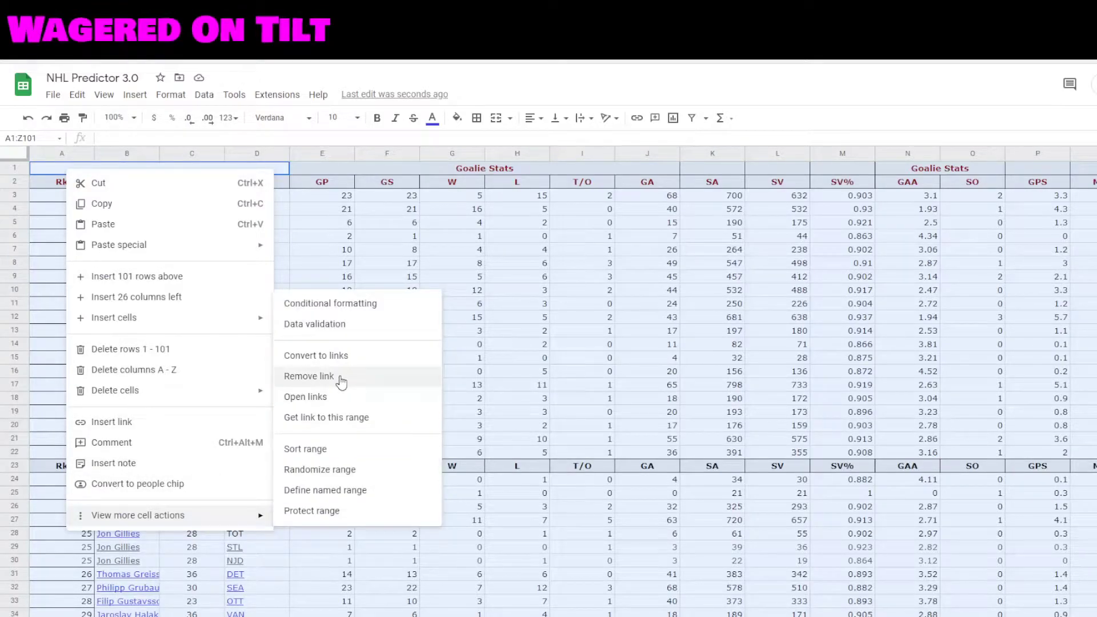
{"action": "left_click", "coordinate": [341, 376]}
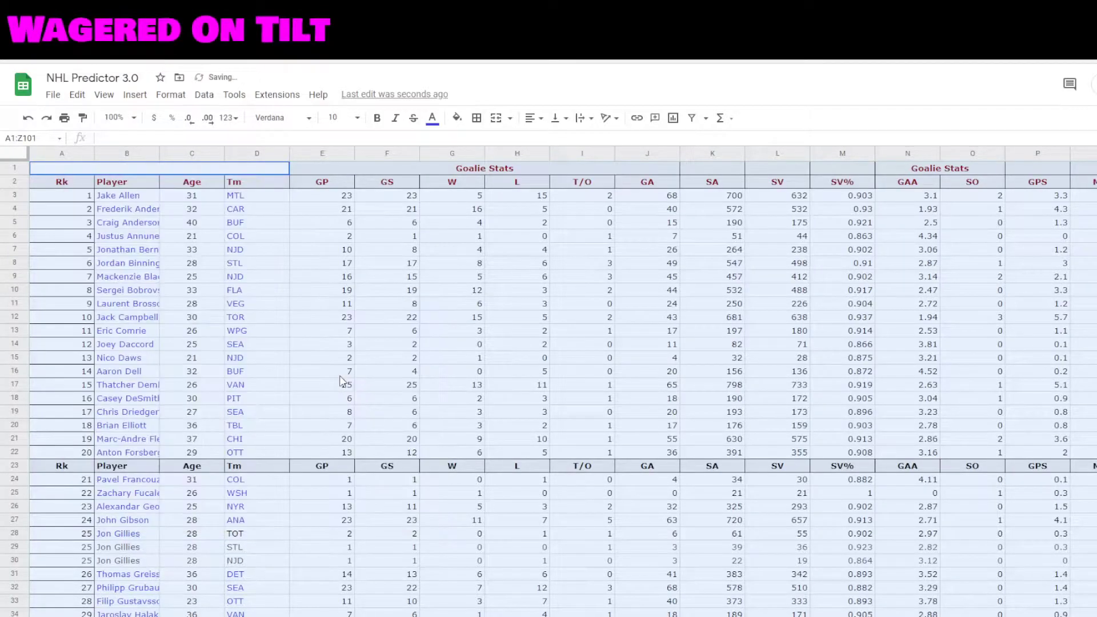
Examine the repeated entries in rows 28 to 30 for the goalie who played for two teams
{"action": "left_click", "coordinate": [131, 551]}
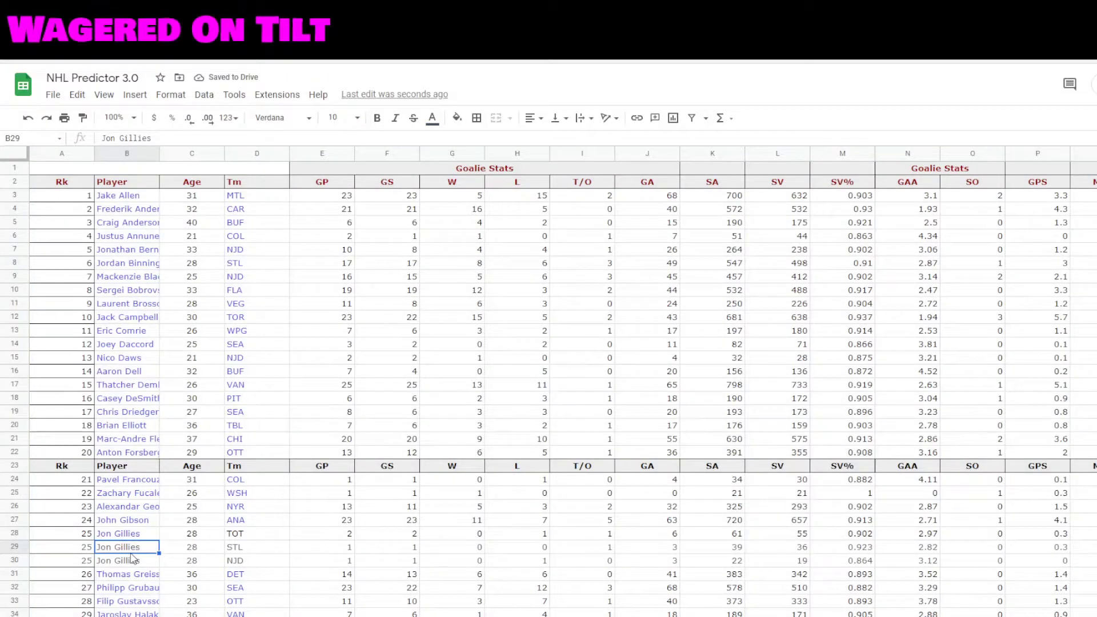
{"action": "left_click", "coordinate": [131, 557]}
{"action": "key", "text": "Up"}
{"action": "key", "text": "Up"}
{"action": "key", "text": "Up"}
{"action": "key", "text": "Down"}
{"action": "left_click", "coordinate": [132, 558]}
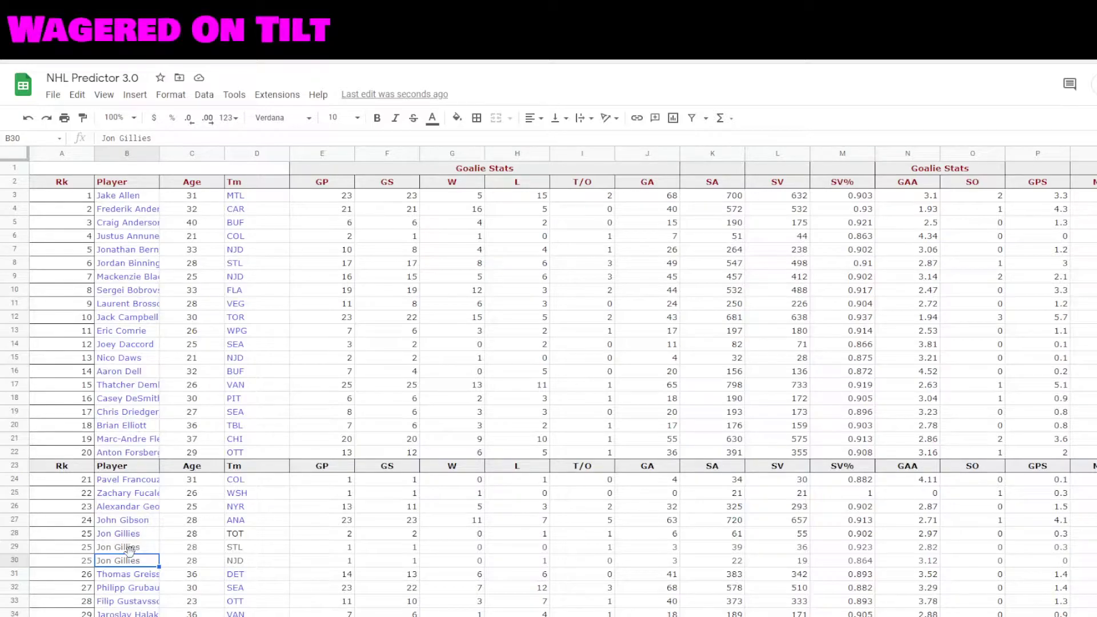
{"action": "left_click", "coordinate": [124, 548]}
{"action": "scroll", "coordinate": [124, 547], "scroll_direction": "down", "scroll_amount": 1}
{"action": "scroll", "coordinate": [124, 548], "scroll_direction": "up", "scroll_amount": 1}
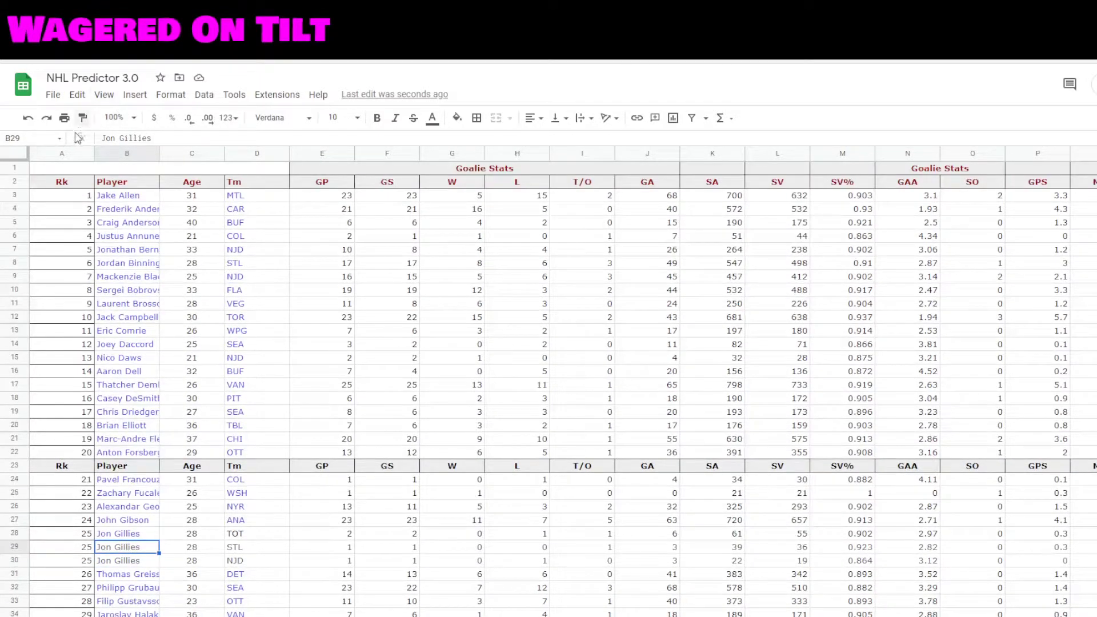
Delete the Rk column from the goalie statistics sheet and check the remaining header row across to PIM
{"action": "left_click", "coordinate": [71, 150]}
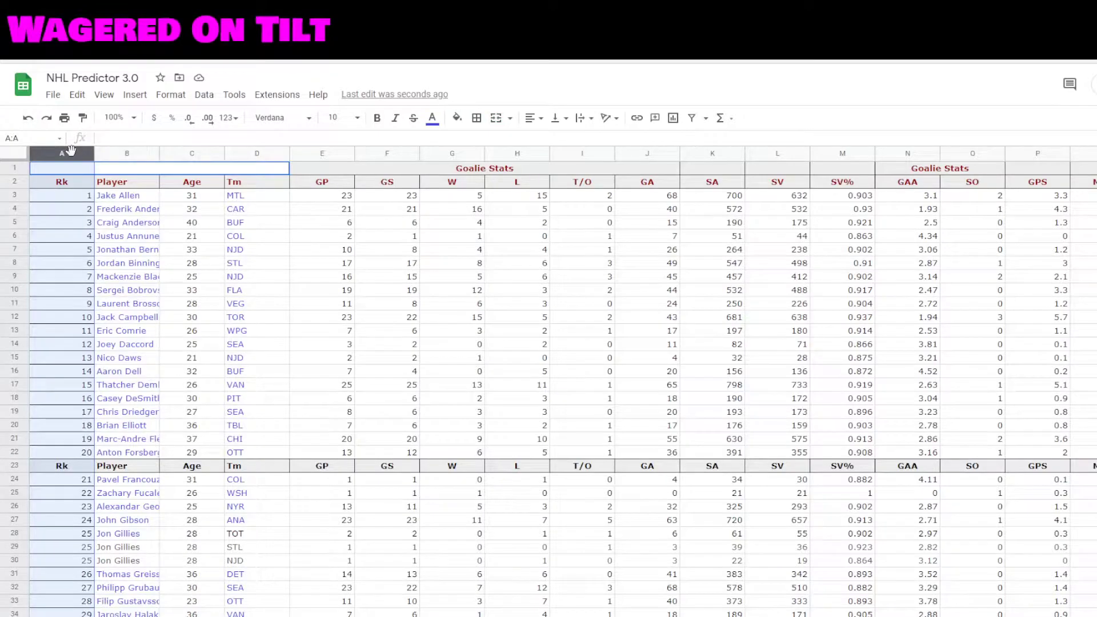
{"action": "right_click", "coordinate": [70, 150]}
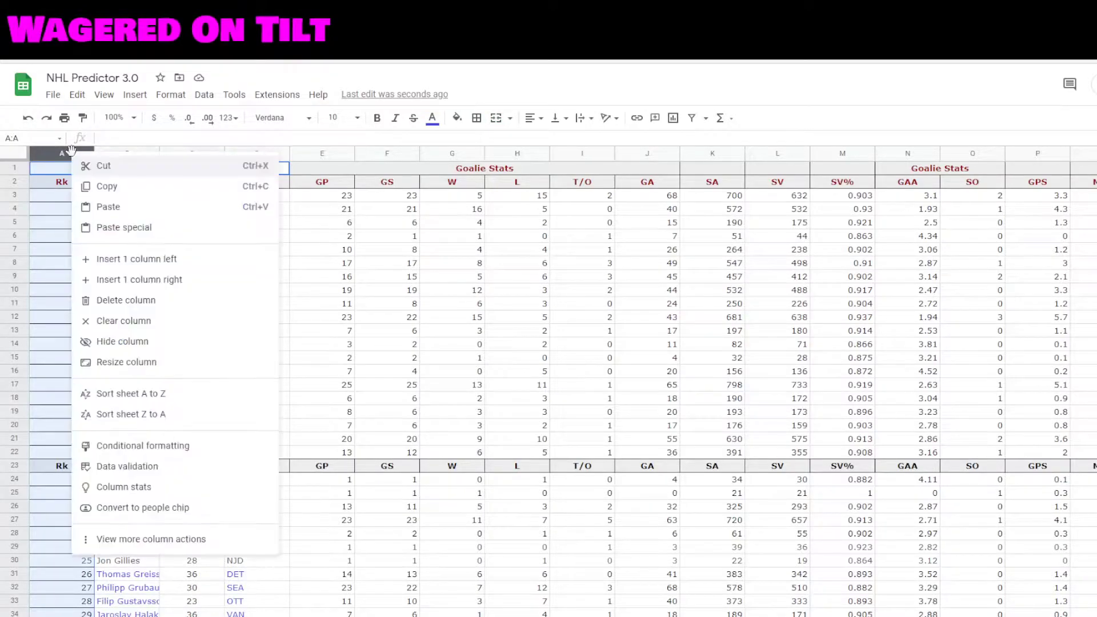
{"action": "left_click", "coordinate": [165, 309]}
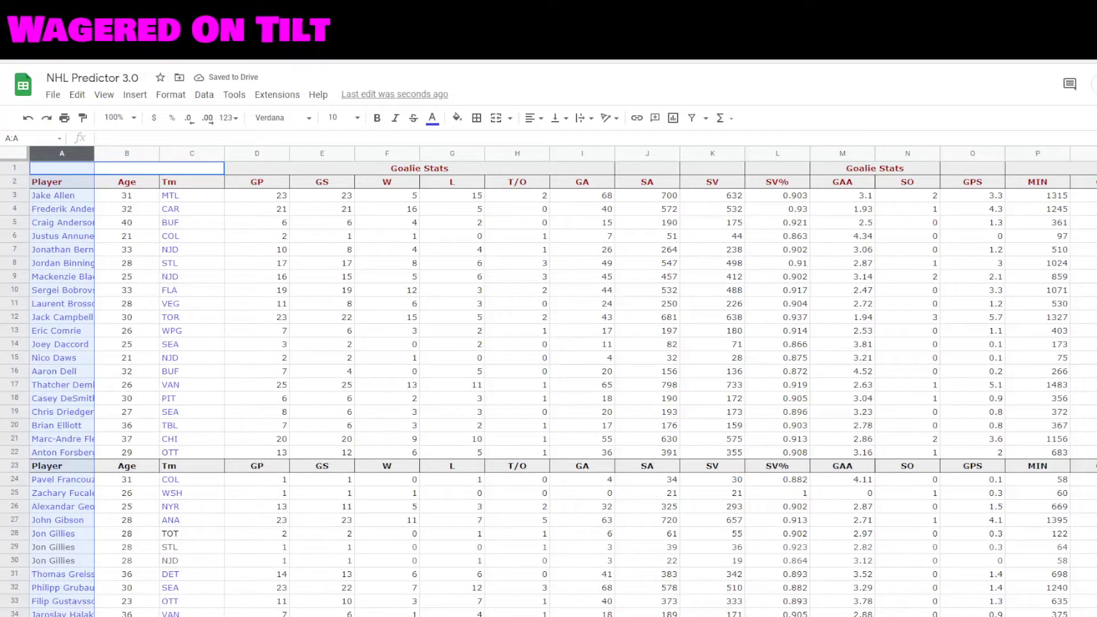
{"action": "left_click", "coordinate": [306, 361]}
{"action": "key", "text": "ctrl+Up"}
{"action": "key", "text": "ctrl+Right"}
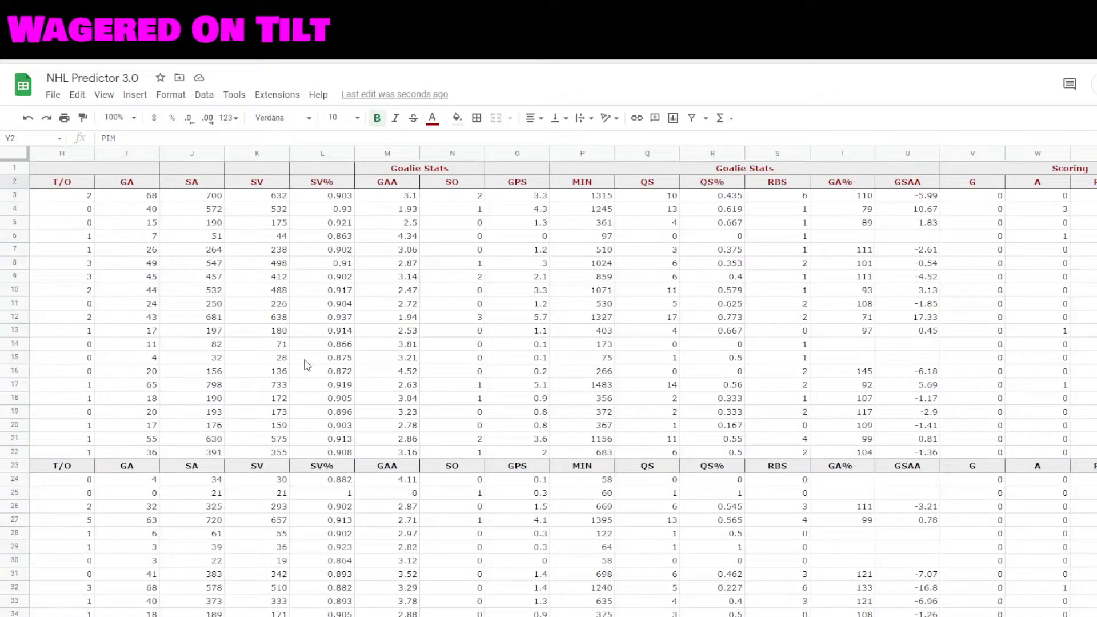
{"action": "key", "text": "ctrl+Left"}
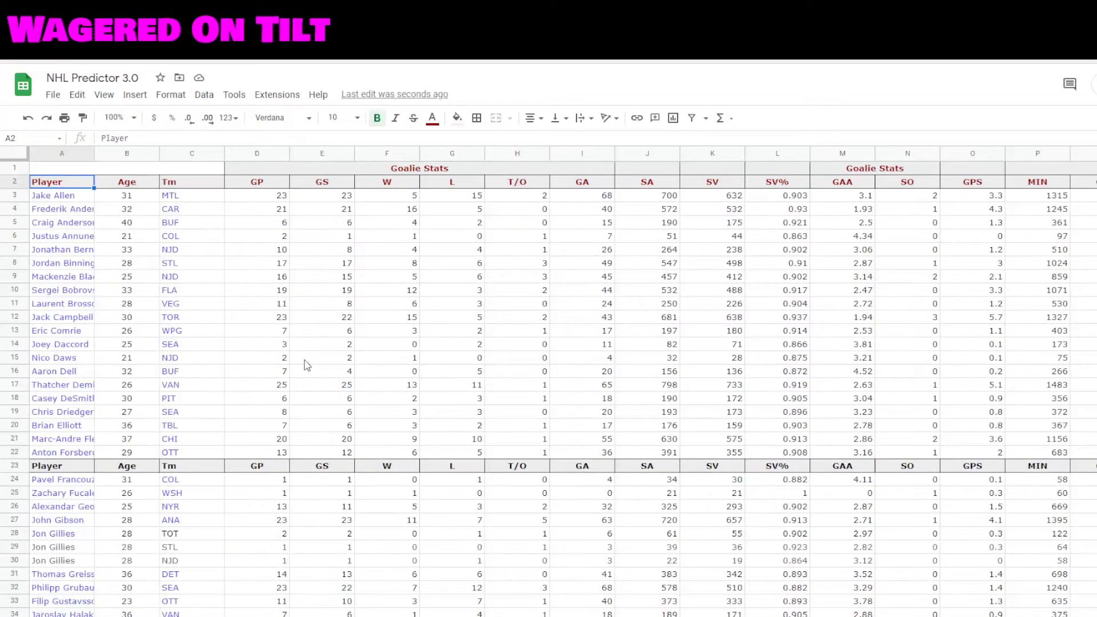
Delete the repeated header rows at row 23 and row 45 of the goalie statistics
{"action": "right_click", "coordinate": [16, 465]}
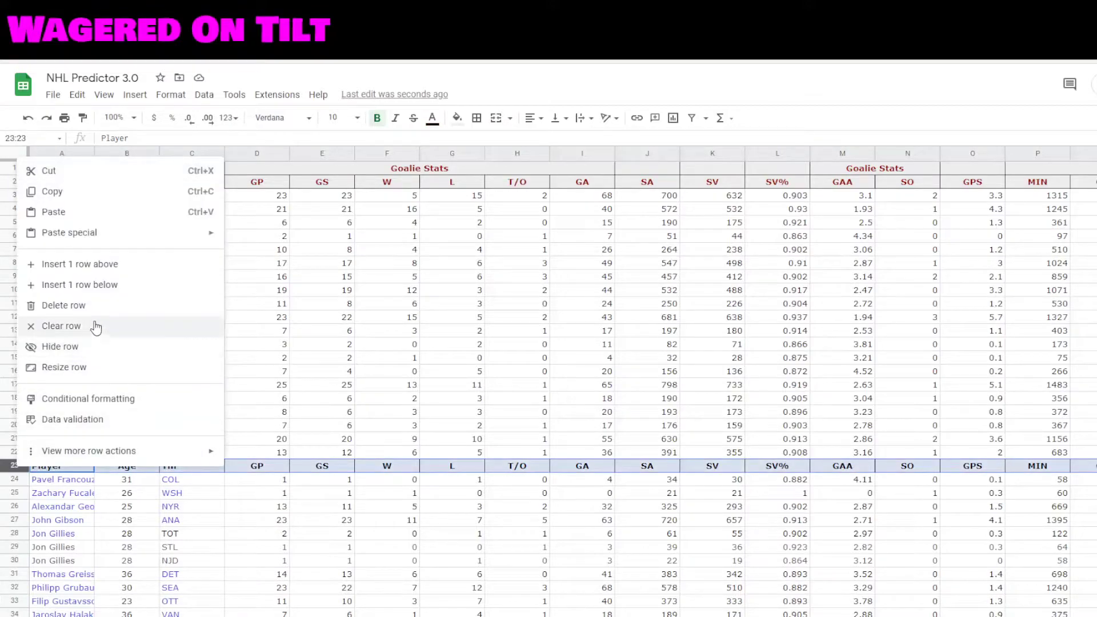
{"action": "left_click", "coordinate": [90, 313]}
{"action": "left_click", "coordinate": [71, 493]}
{"action": "scroll", "coordinate": [72, 496], "scroll_direction": "down", "scroll_amount": 6}
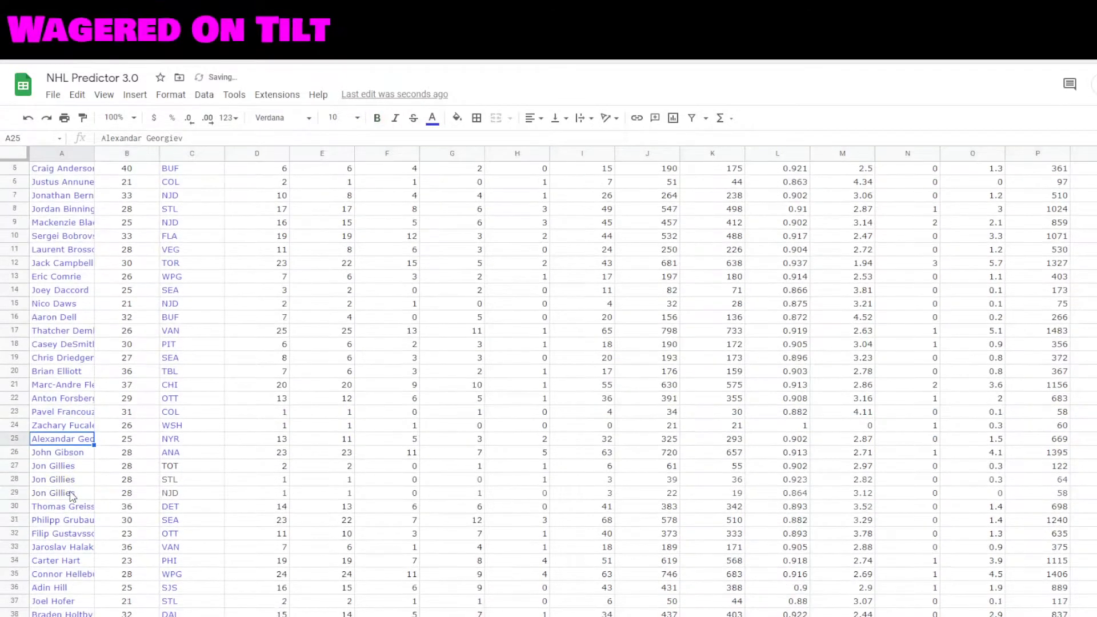
{"action": "scroll", "coordinate": [71, 496], "scroll_direction": "down", "scroll_amount": 1}
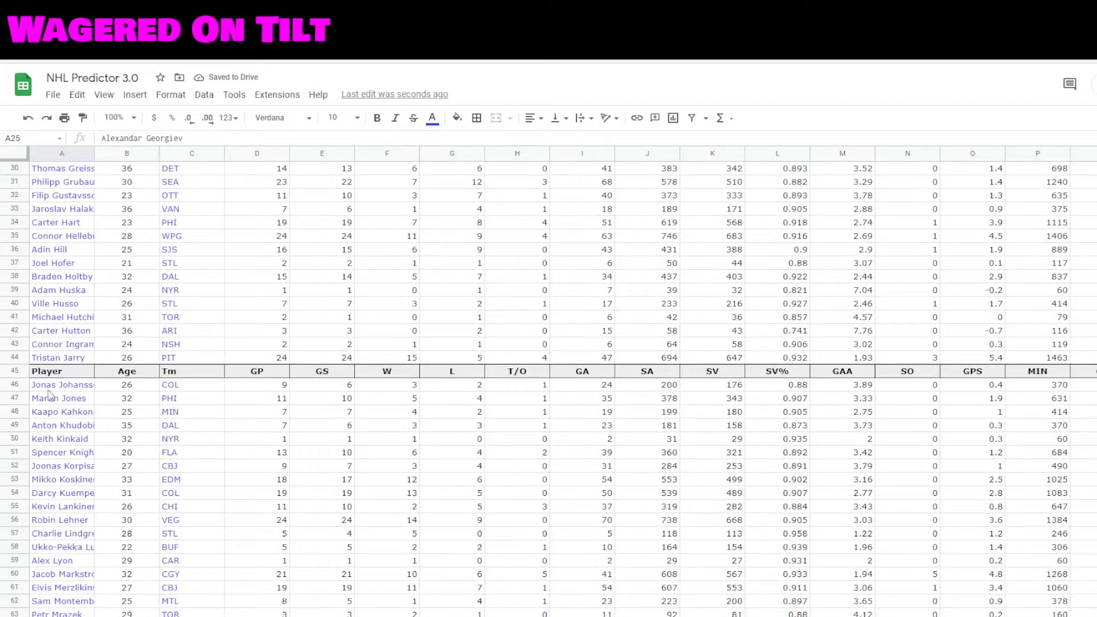
{"action": "left_click", "coordinate": [14, 371]}
{"action": "right_click", "coordinate": [16, 372]}
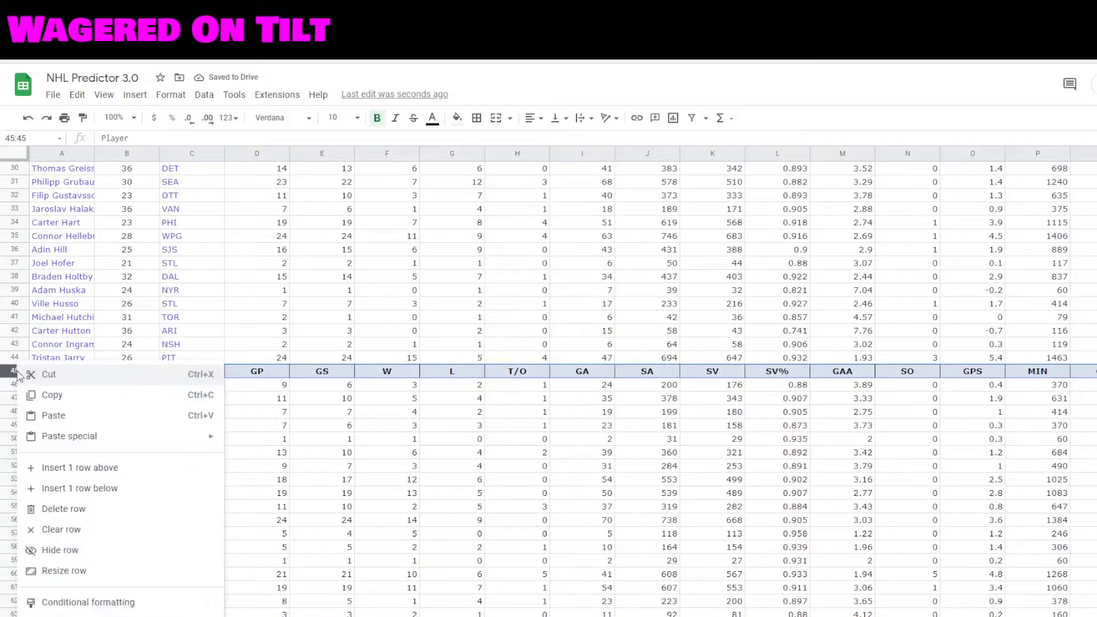
{"action": "left_click", "coordinate": [94, 509]}
{"action": "left_click", "coordinate": [67, 495]}
Delete the repeated header rows at row 65 and row 85 and return to the start of the goalie list
{"action": "scroll", "coordinate": [67, 495], "scroll_direction": "down", "scroll_amount": 4}
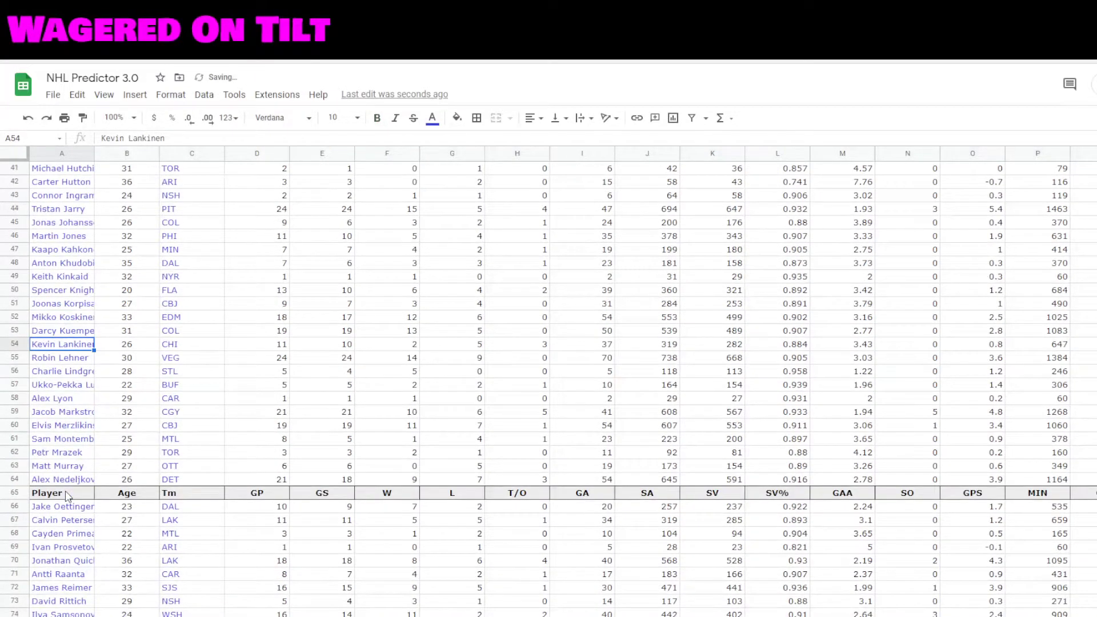
{"action": "left_click", "coordinate": [21, 493]}
{"action": "right_click", "coordinate": [20, 492]}
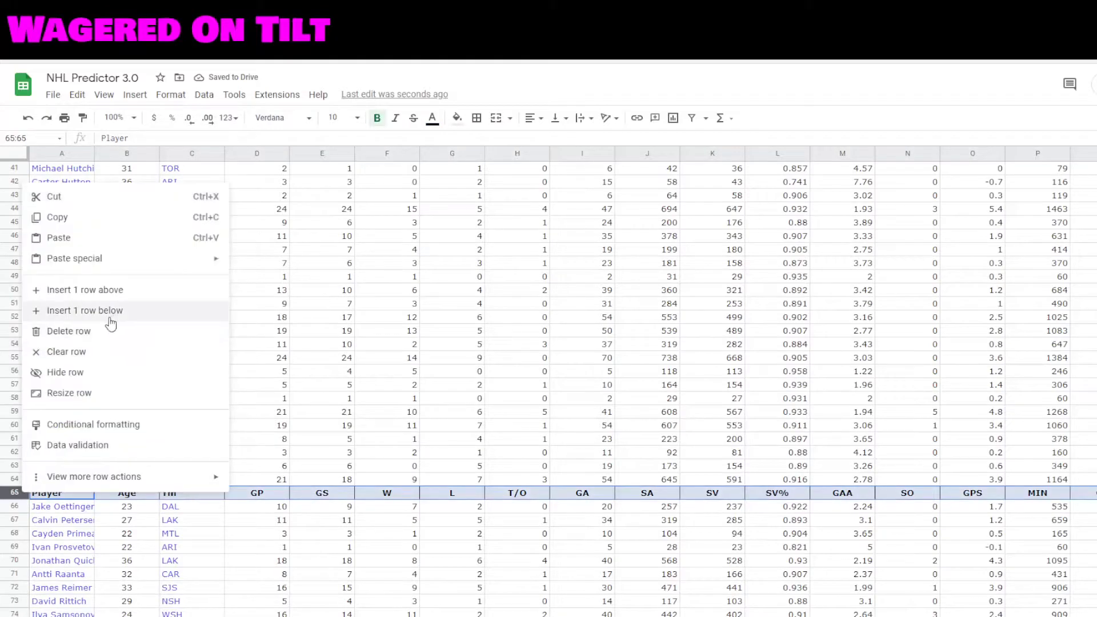
{"action": "left_click", "coordinate": [100, 331]}
{"action": "scroll", "coordinate": [131, 536], "scroll_direction": "down", "scroll_amount": 10}
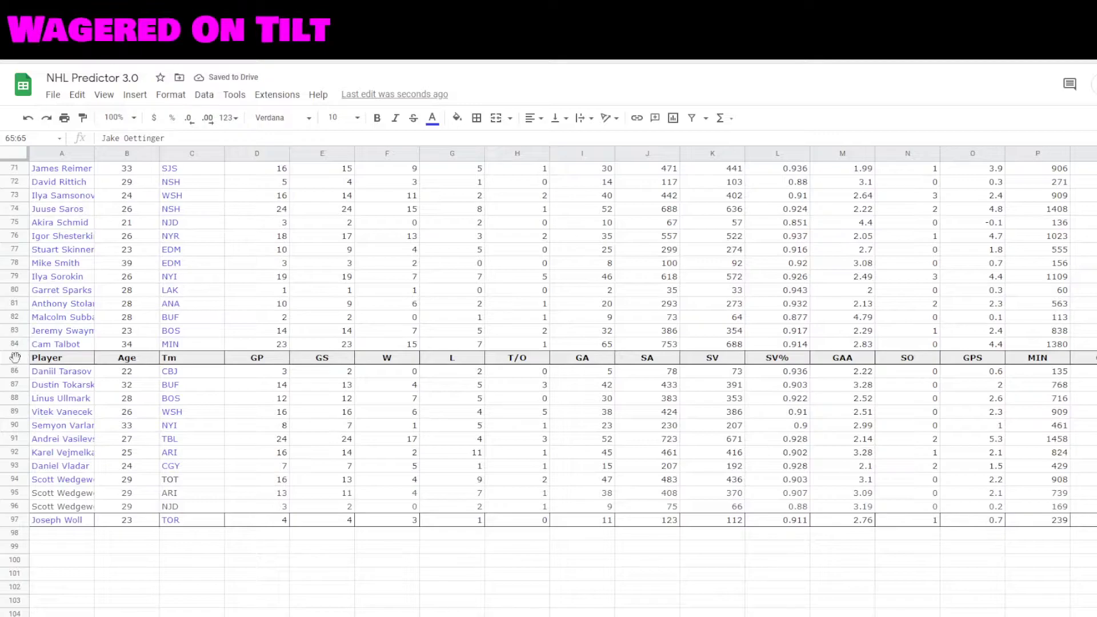
{"action": "right_click", "coordinate": [16, 358]}
{"action": "left_click", "coordinate": [96, 508]}
{"action": "left_click", "coordinate": [76, 372]}
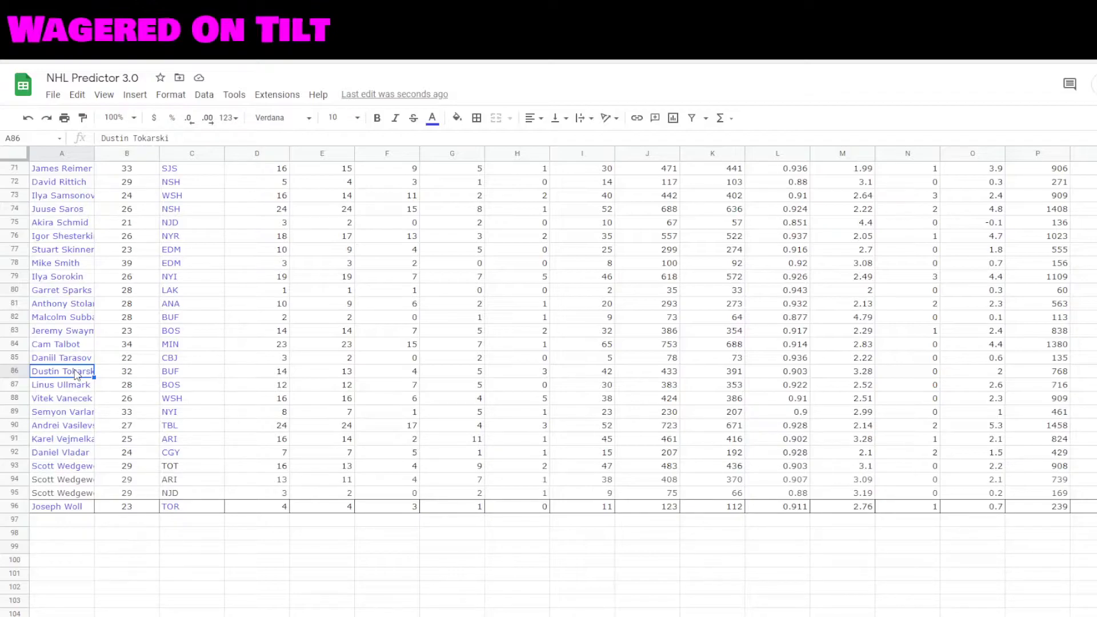
{"action": "key", "text": "ctrl+Up"}
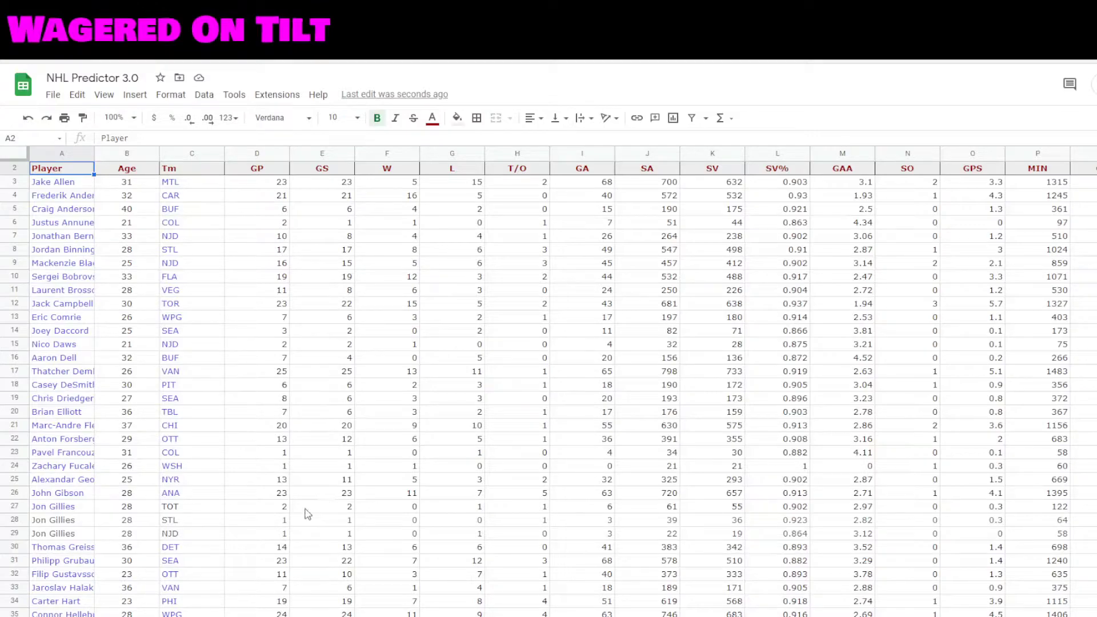
Review the team names in A39:A70 of the lower table on the team analytics sheet
{"action": "key", "text": "ctrl+shift+Page_Down"}
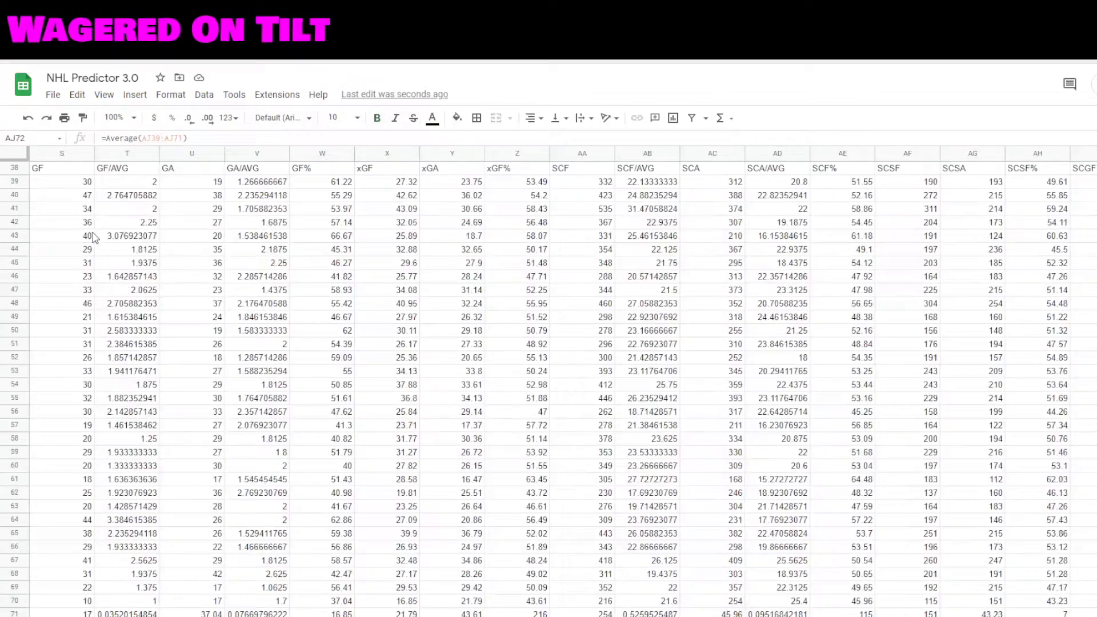
{"action": "left_click", "coordinate": [89, 239]}
{"action": "key", "text": "Home"}
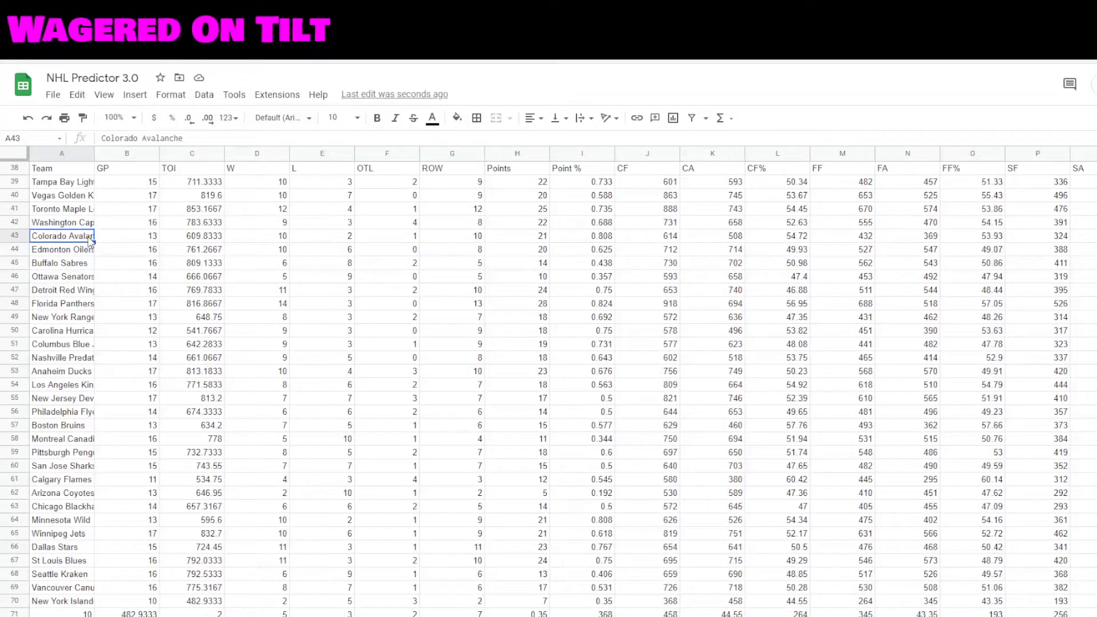
{"action": "key", "text": "Up"}
{"action": "key", "text": "Up"}
{"action": "key", "text": "Up"}
{"action": "key", "text": "Up"}
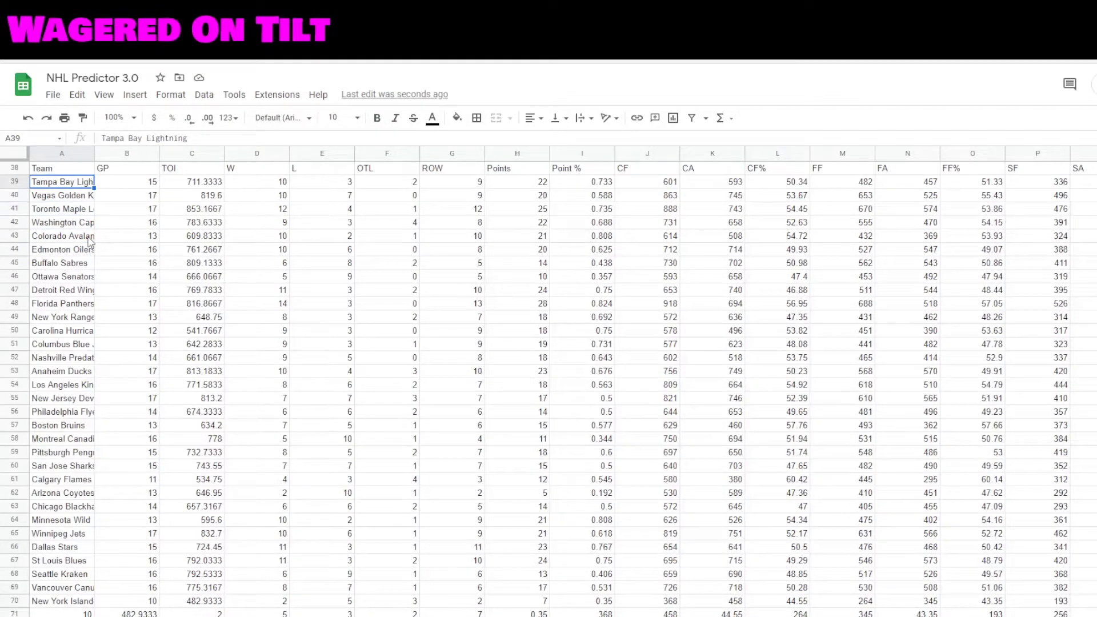
{"action": "key", "text": "ctrl+Down"}
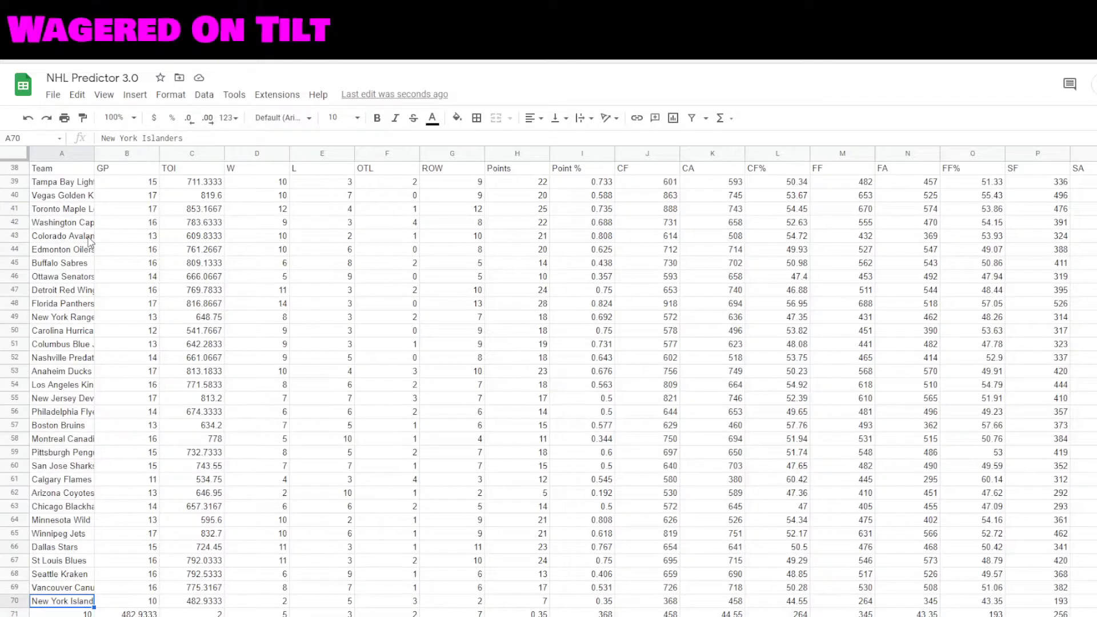
Copy the team names from A3:A34 of the HOME table and paste them beneath the Team header on the team strength sheet
{"action": "key", "text": "ctrl+a"}
{"action": "key", "text": "ctrl+Up"}
{"action": "key", "text": "ctrl+Up"}
{"action": "key", "text": "ctrl+Up"}
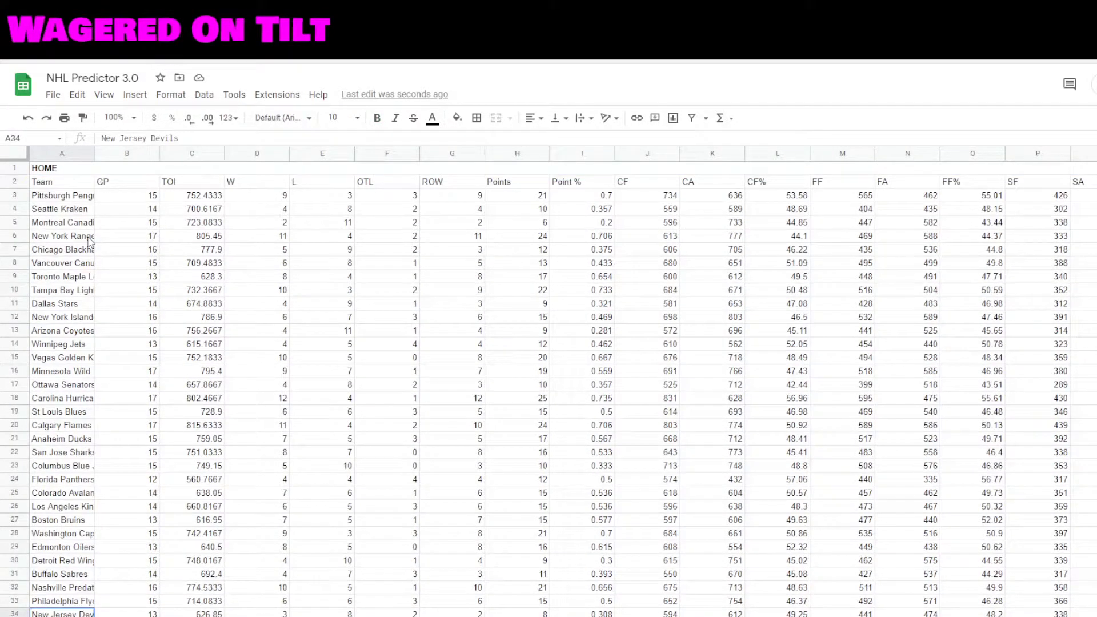
{"action": "key", "text": "ctrl+a"}
{"action": "key", "text": "shift+Down"}
{"action": "key", "text": "shift+Down"}
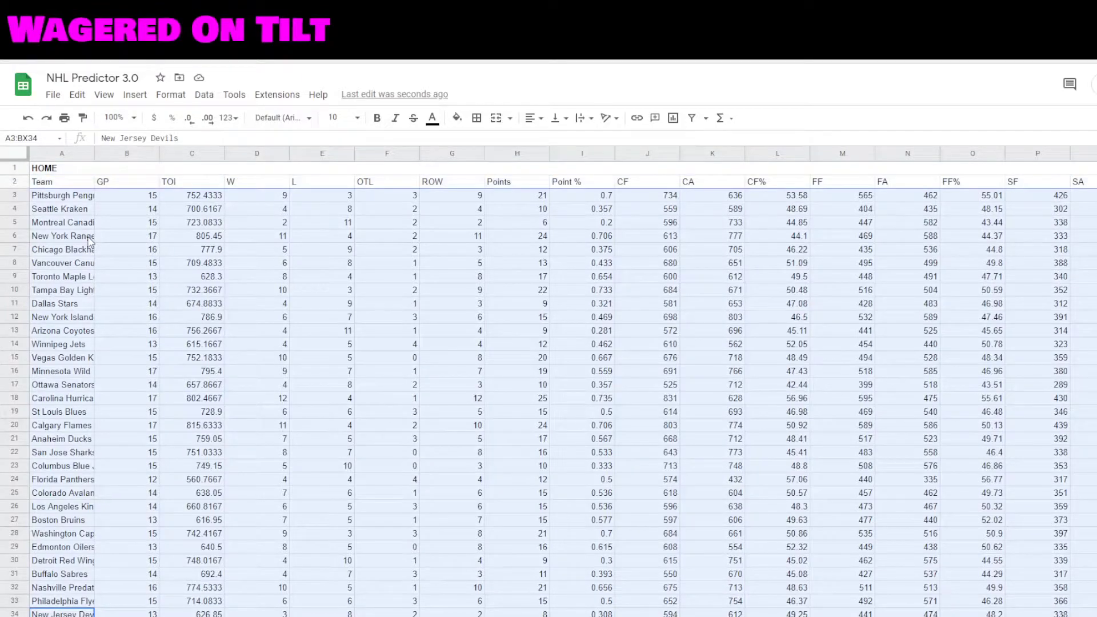
{"action": "key", "text": "ctrl+shift+Left"}
{"action": "key", "text": "ctrl+c"}
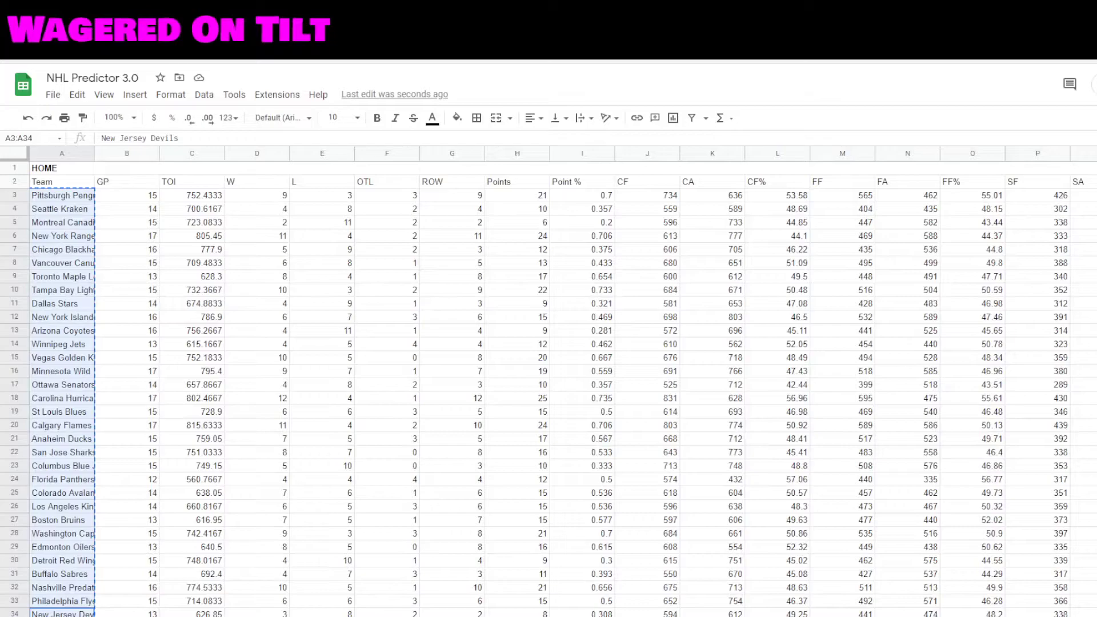
{"action": "key", "text": "ctrl+shift+Page_Down"}
{"action": "key", "text": "Down"}
{"action": "key", "text": "ctrl+v"}
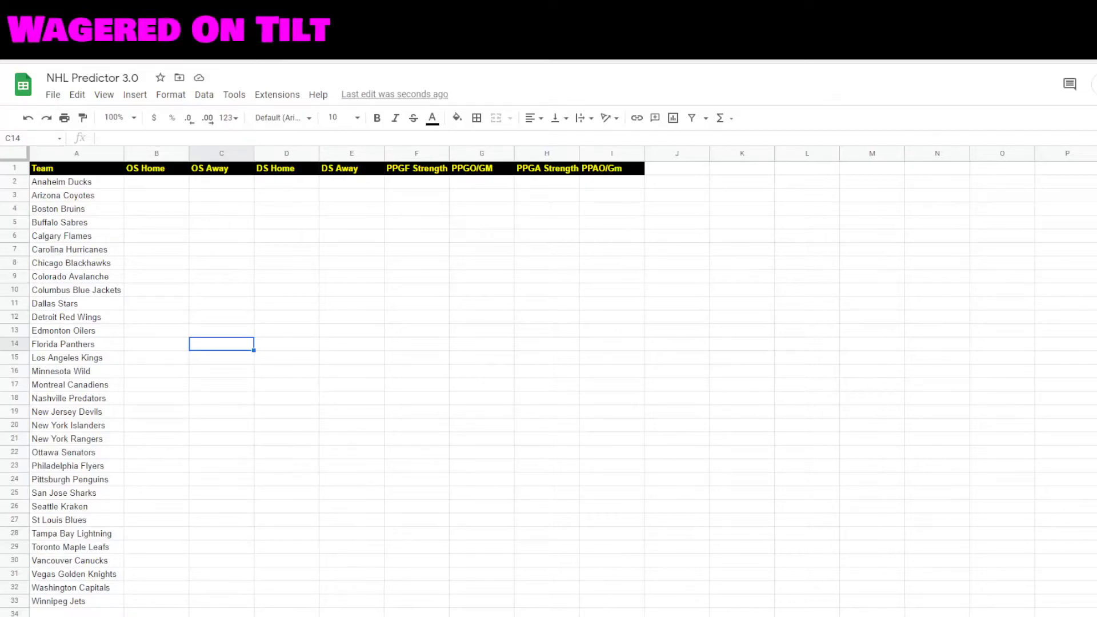
Begin the OS Home formula for the Anaheim Ducks in B2 with =Indirect("'AwayHome'!T"&, targeting column T of the AwayHome sheet
{"action": "left_click", "coordinate": [155, 185]}
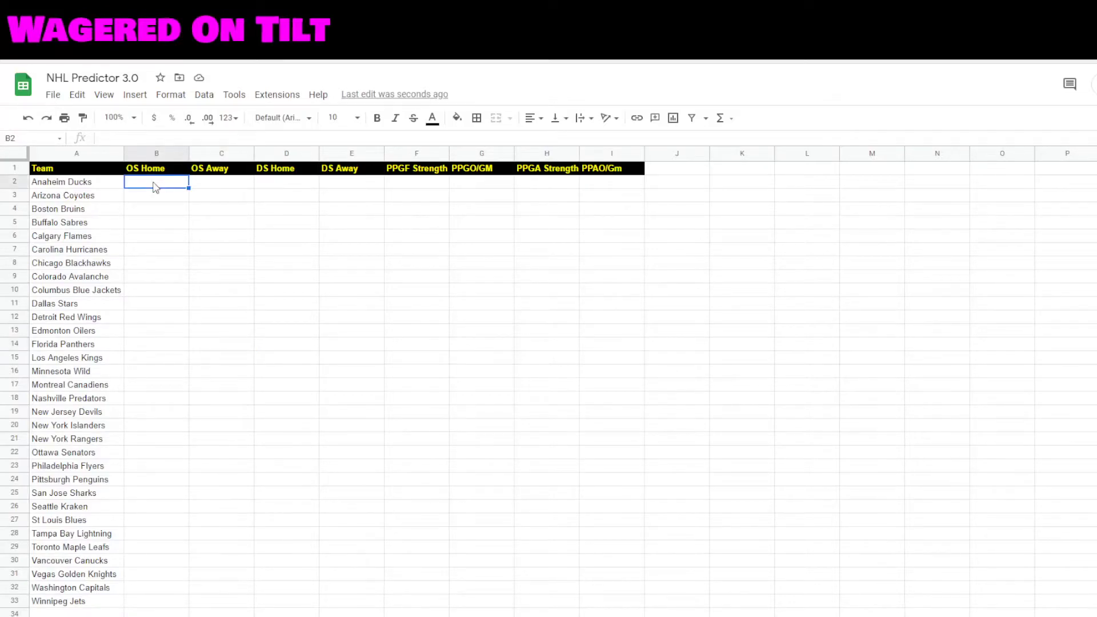
{"action": "type", "text": "="}
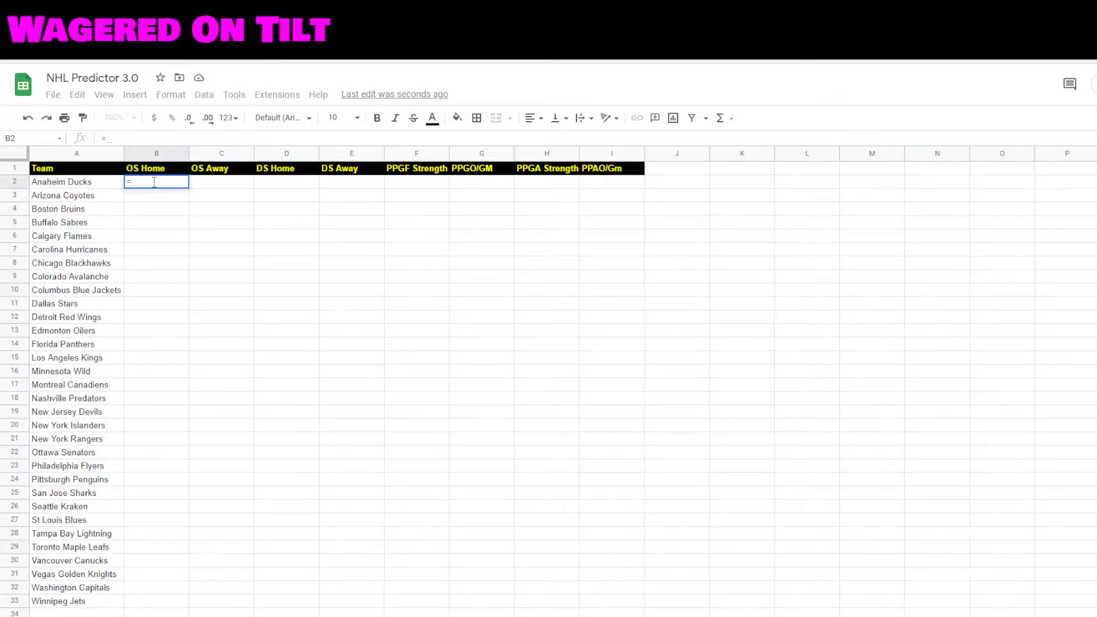
{"action": "type", "text": "Indirect("}
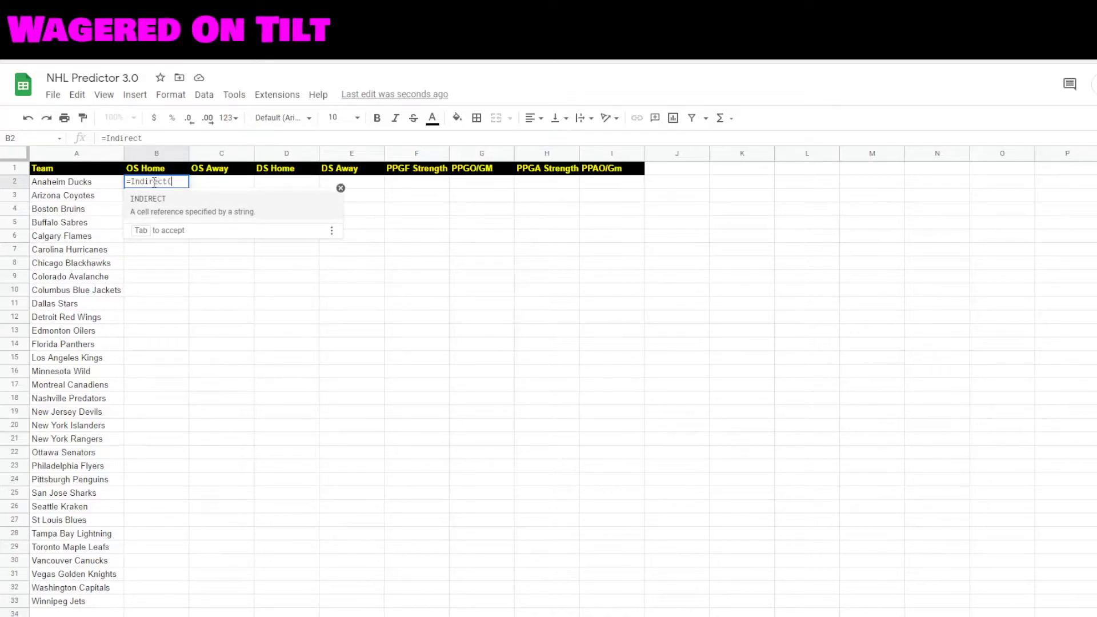
{"action": "type", "text": "\"'Away"}
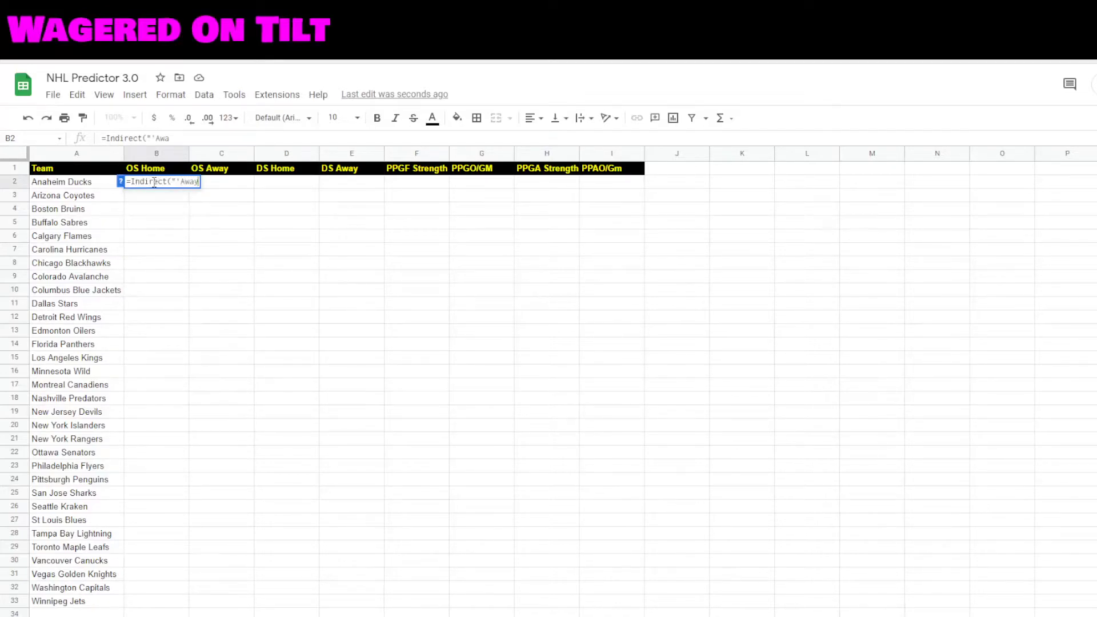
{"action": "type", "text": "Home'!T\"&"}
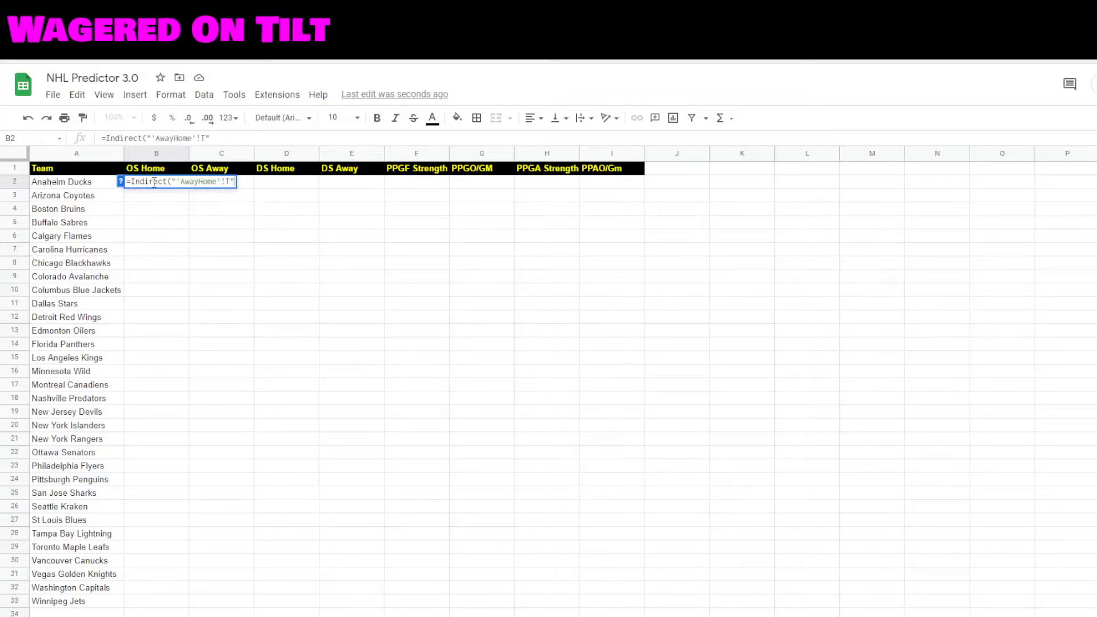
Add match(A2, AwayHome!$A$3:$A$34, 0)+2 to the B2 formula as the row lookup for the team
{"action": "type", "text": "mat"}
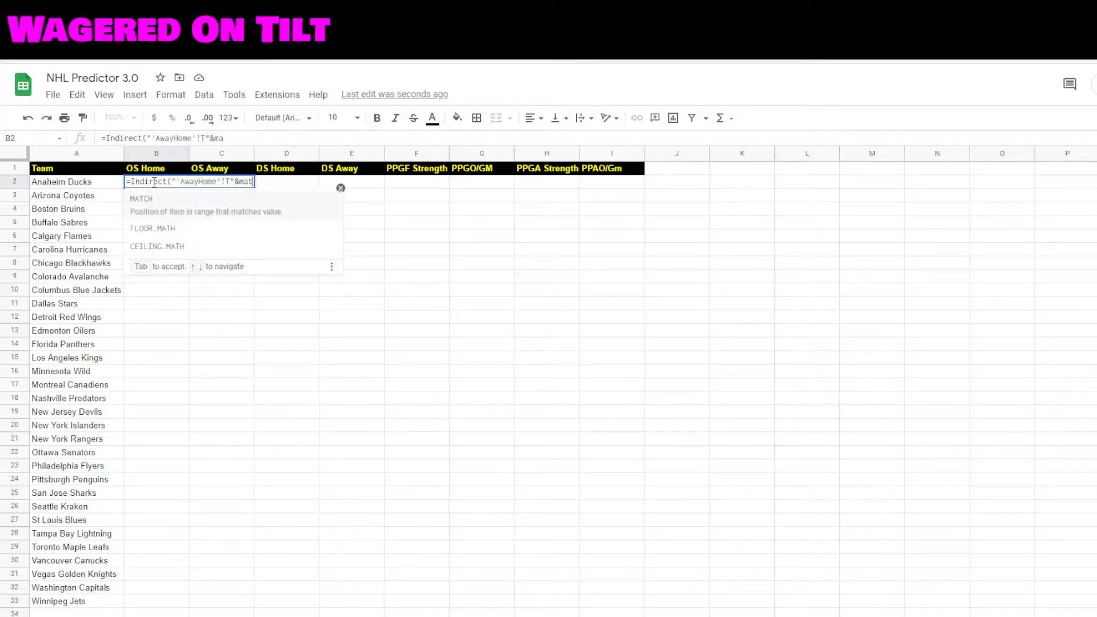
{"action": "type", "text": "ch(A2, Aay"}
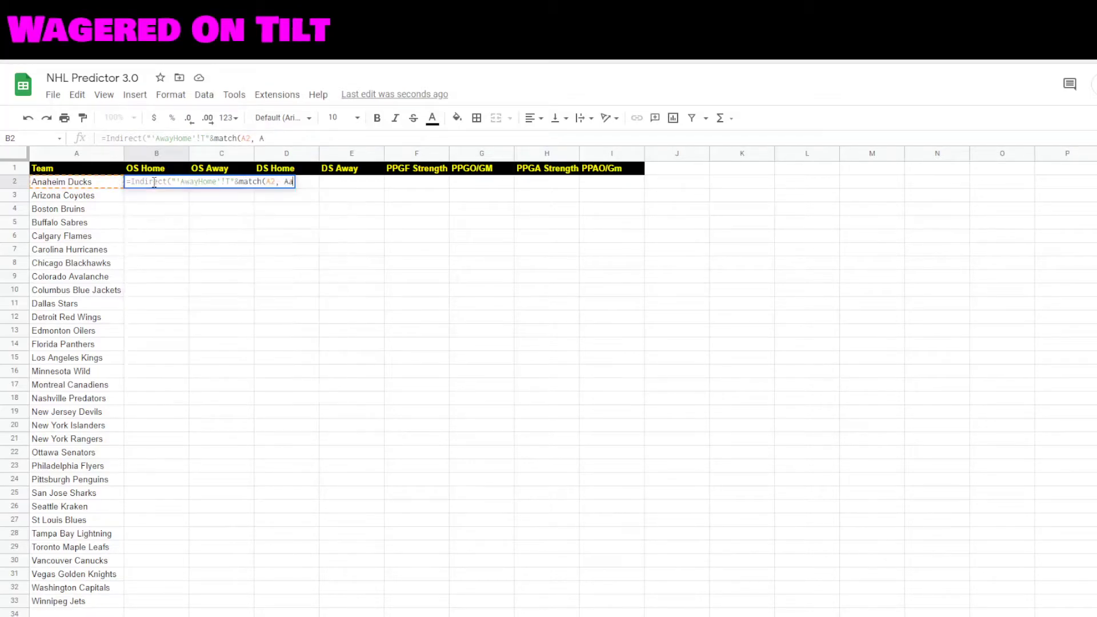
{"action": "key", "text": "BackSpace"}
{"action": "key", "text": "BackSpace"}
{"action": "type", "text": "way"}
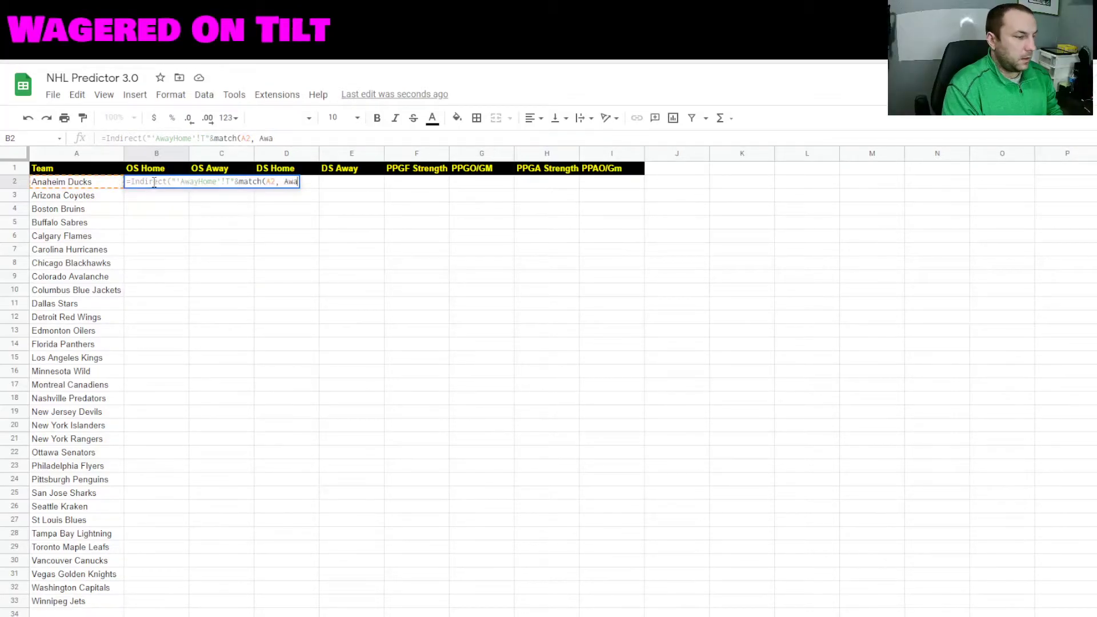
{"action": "type", "text": "Home"}
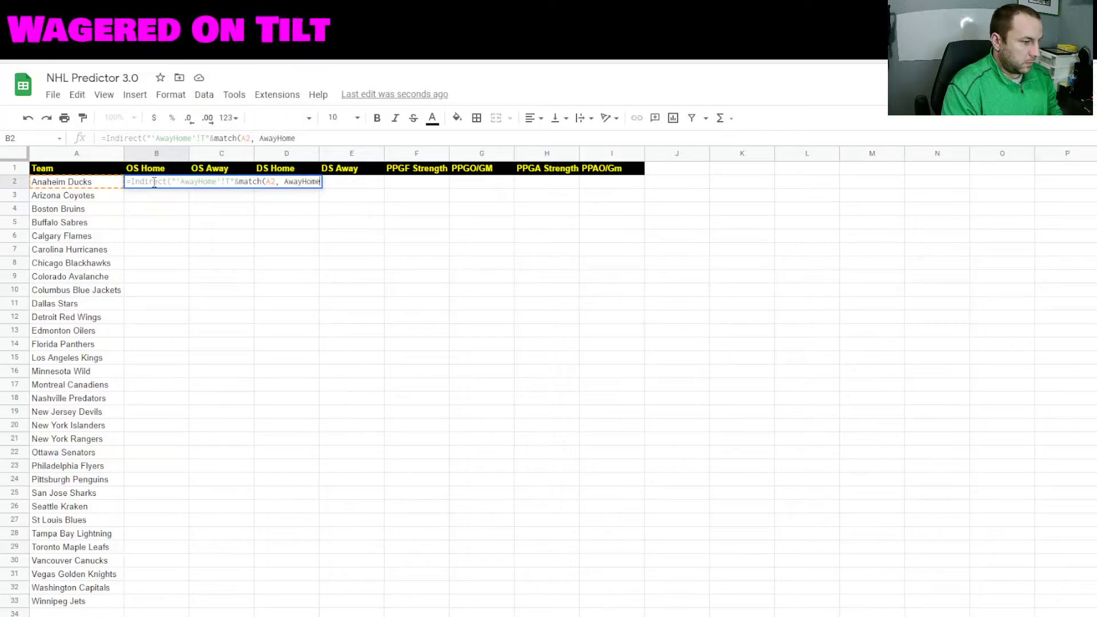
{"action": "type", "text": "!$"}
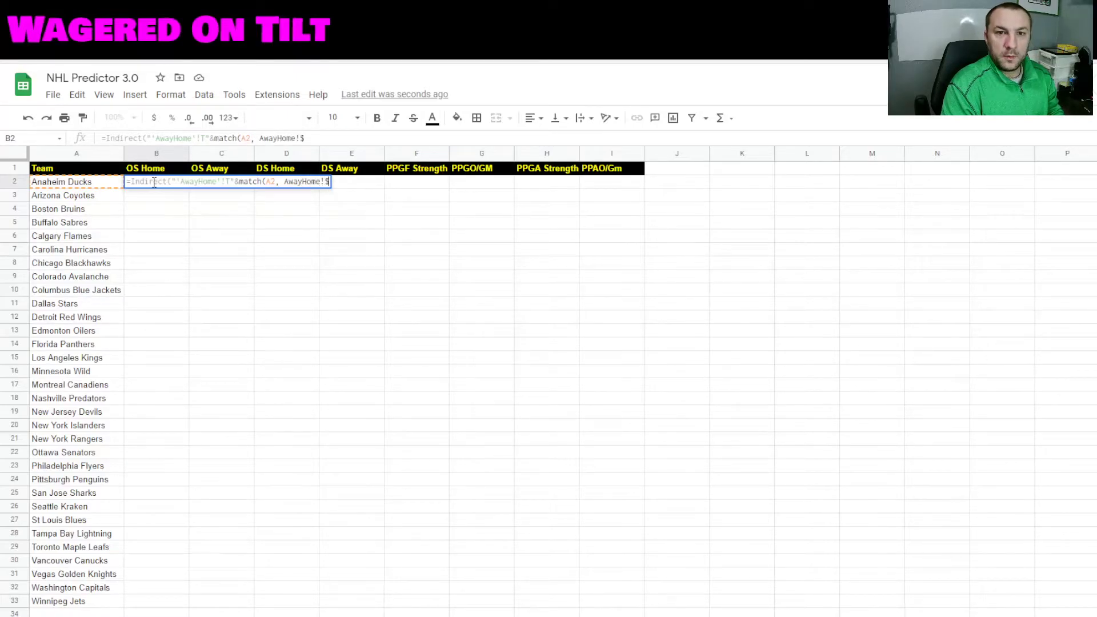
{"action": "type", "text": "A$"}
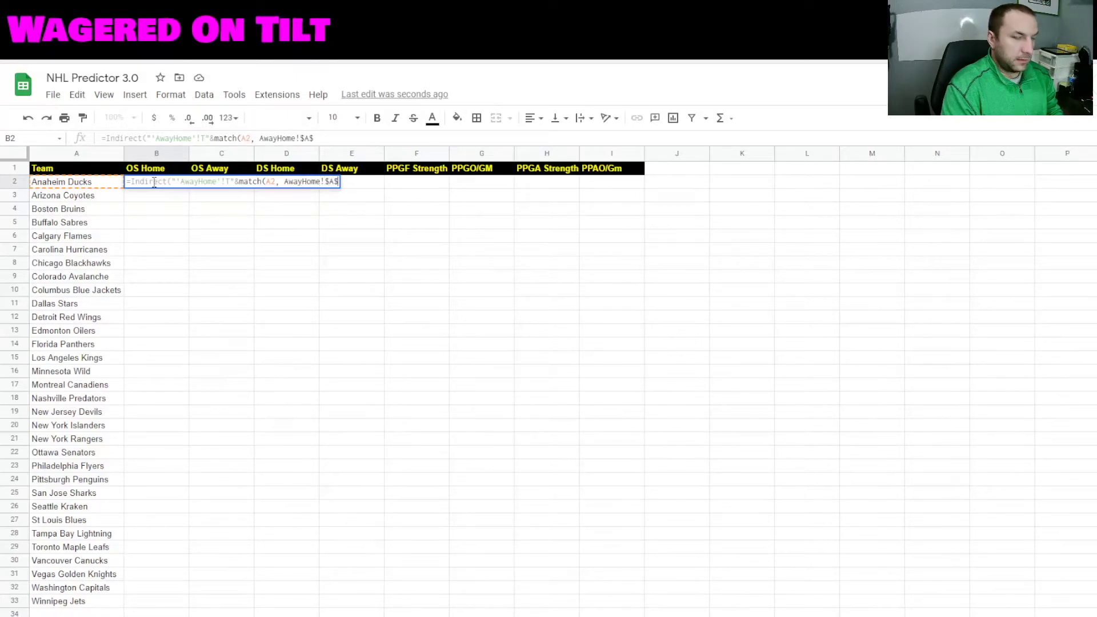
{"action": "type", "text": "3:$A$3"}
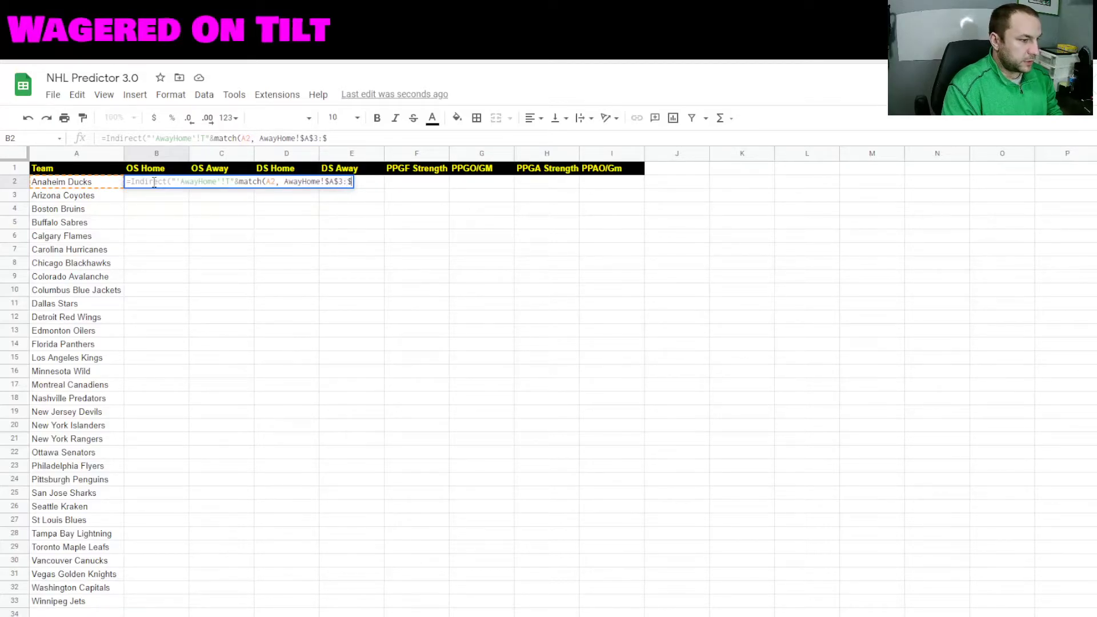
{"action": "type", "text": "43"}
{"action": "key", "text": "BackSpace"}
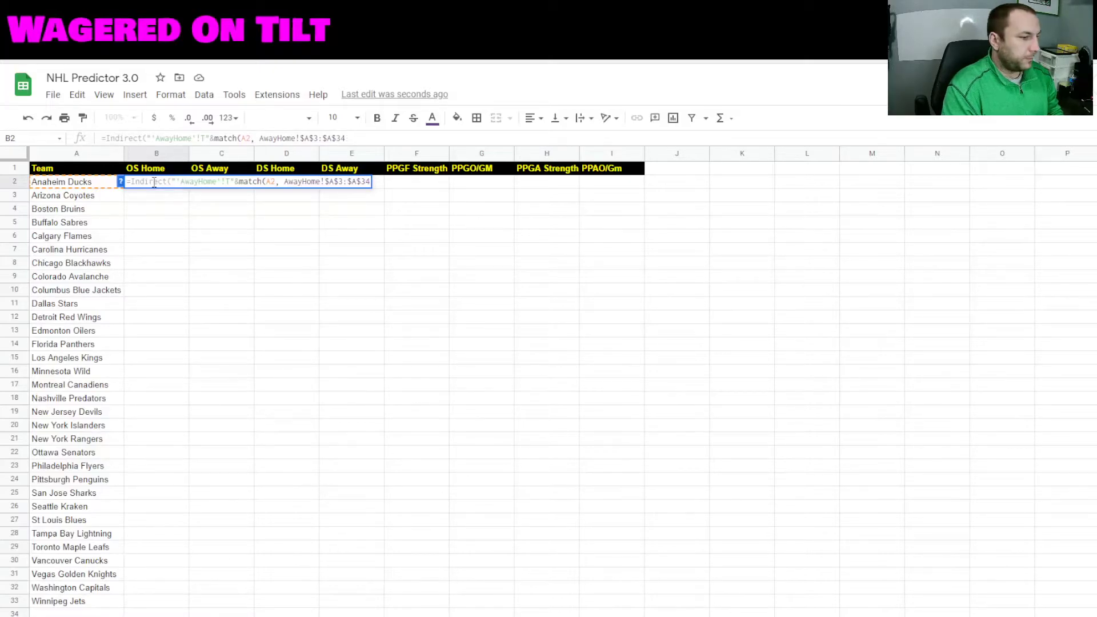
{"action": "type", "text": ", 0)"}
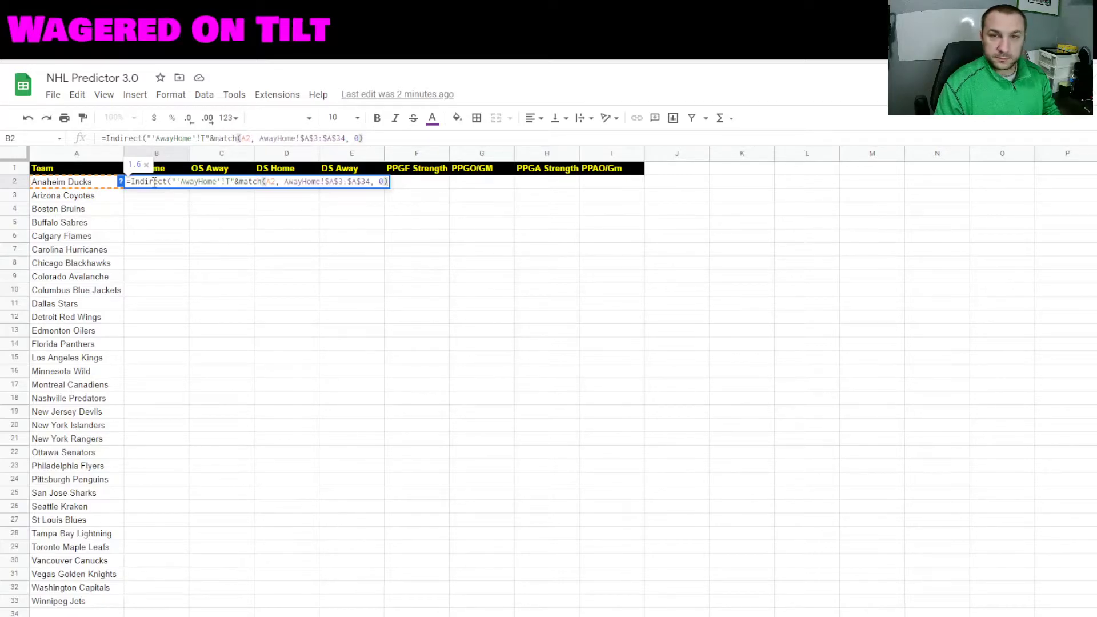
{"action": "type", "text": "+2"}
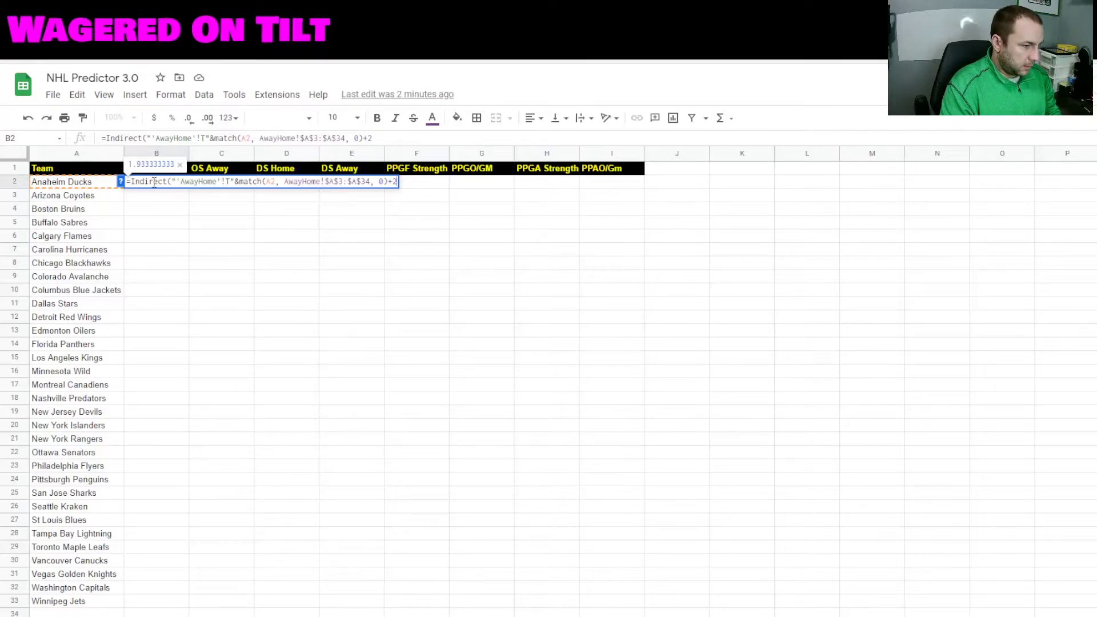
Close the Indirect function in B2, divide it by AwayHome!$T$35, and fill the OS Home formula down through B33
{"action": "type", "text": ")/"}
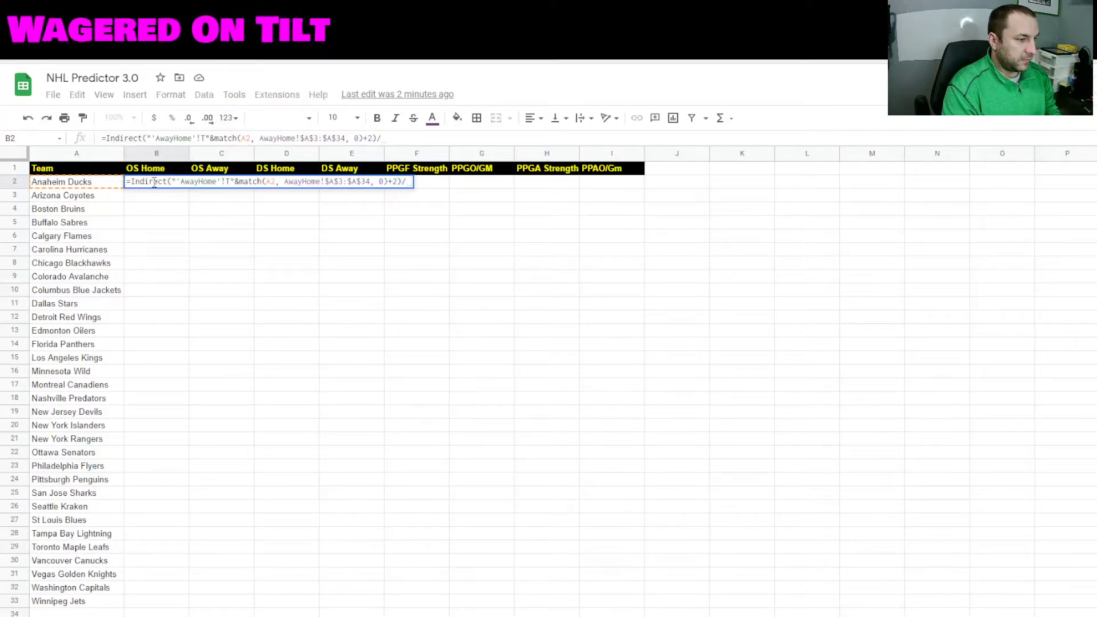
{"action": "type", "text": "AwayHome"}
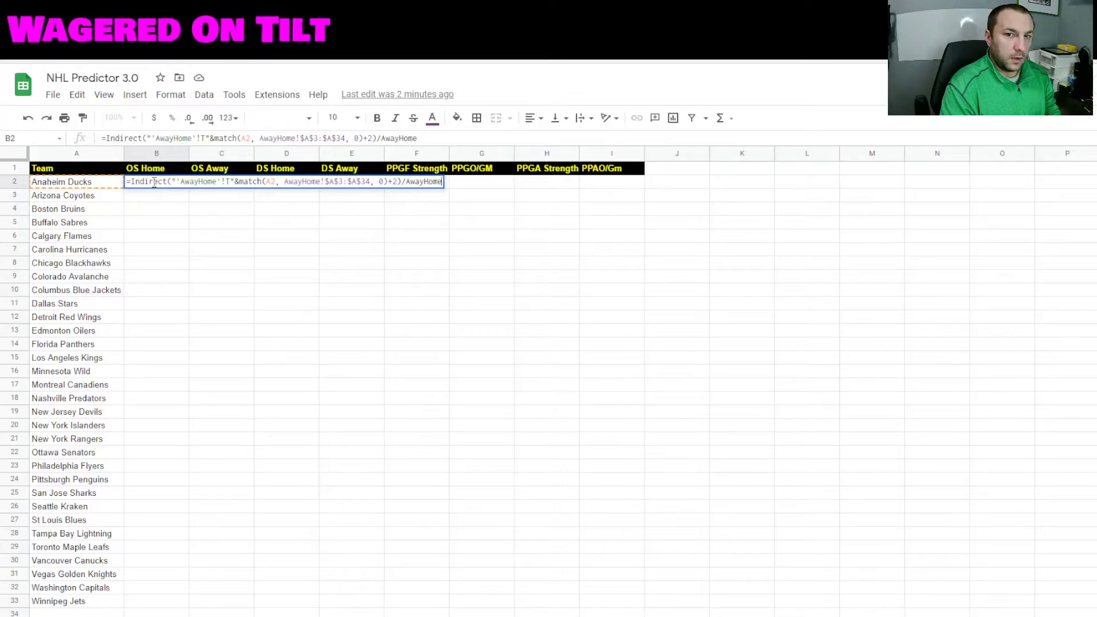
{"action": "type", "text": "/"}
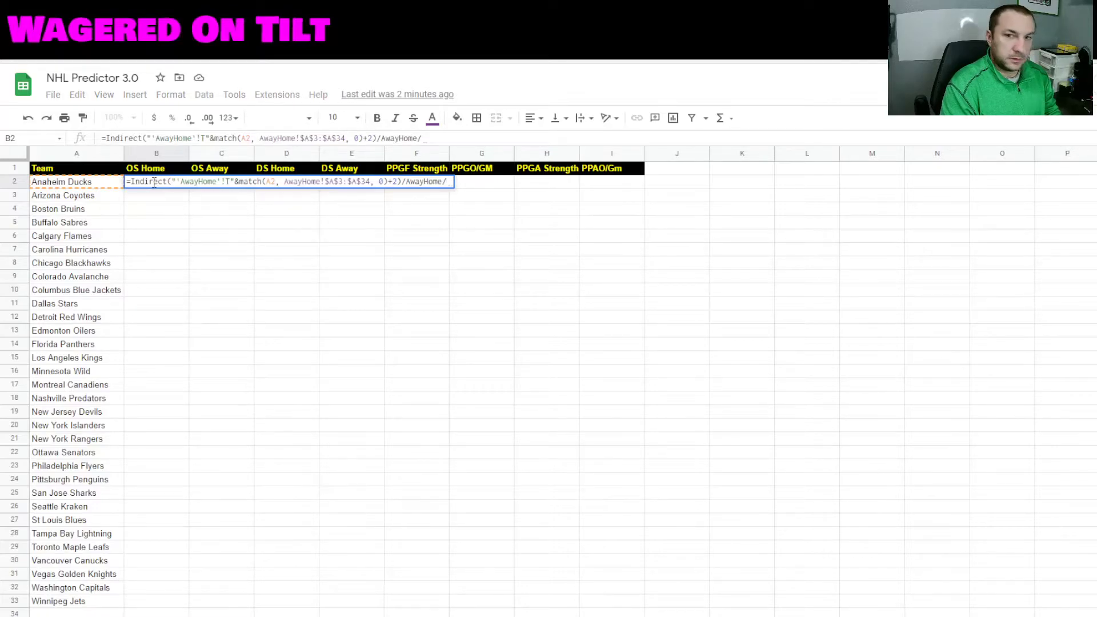
{"action": "key", "text": "BackSpace"}
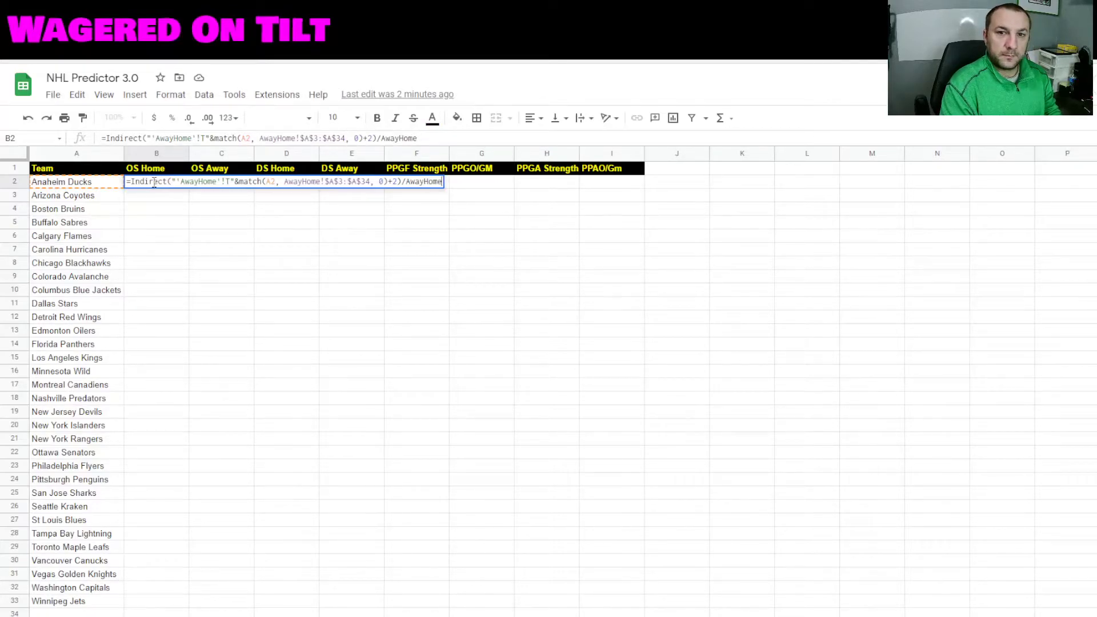
{"action": "type", "text": "!$T$35"}
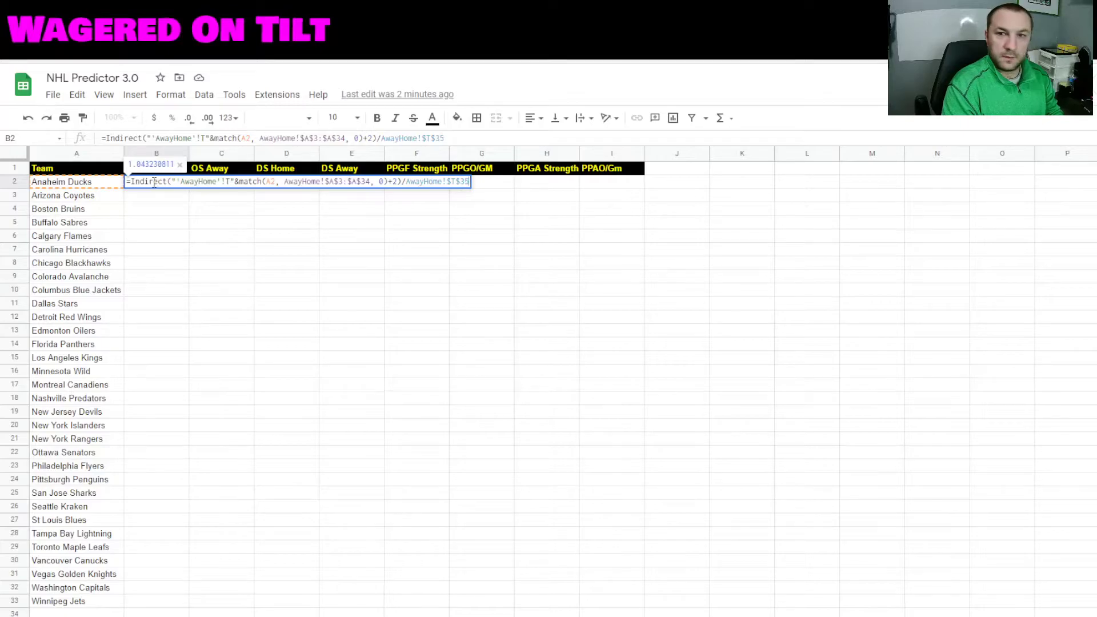
{"action": "key", "text": "Return"}
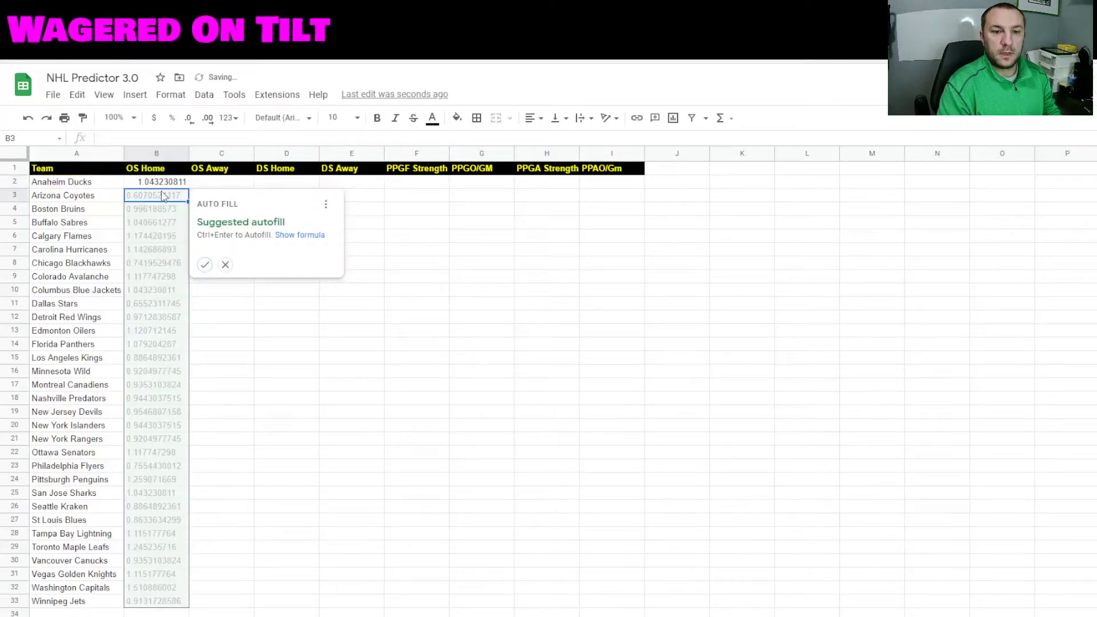
{"action": "left_click", "coordinate": [206, 266]}
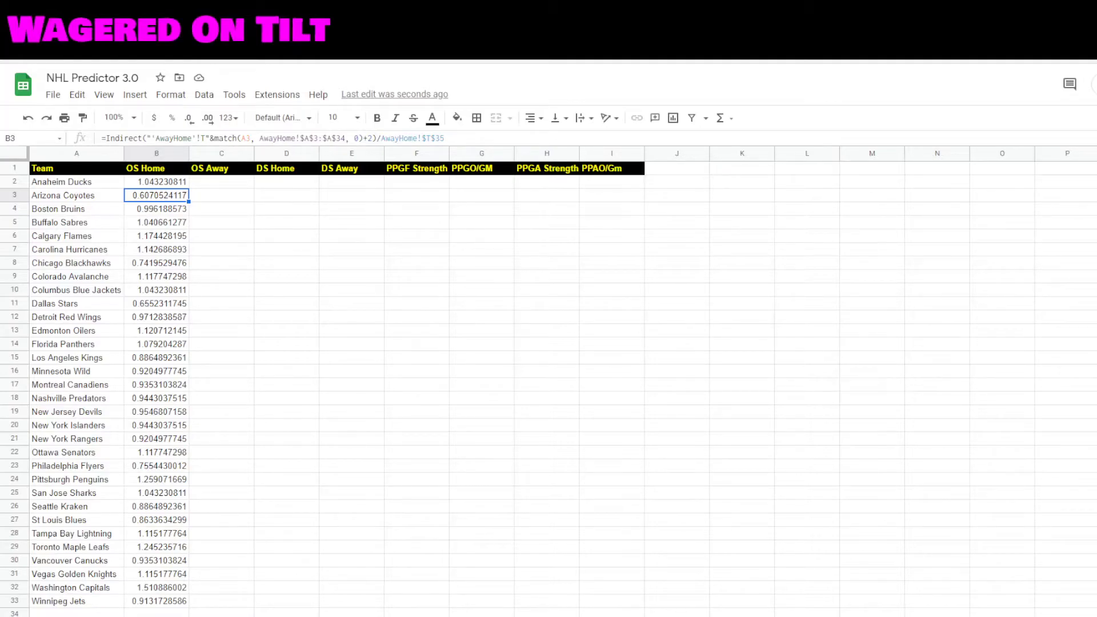
Enter =Indirect("'AwayHome'!T"&Match(A2, AwayHome!$A$39:$A$70,0)+38)/AwayHome!$T$71 in C2 under OS Away and fill it down through C33
{"action": "left_click", "coordinate": [217, 182]}
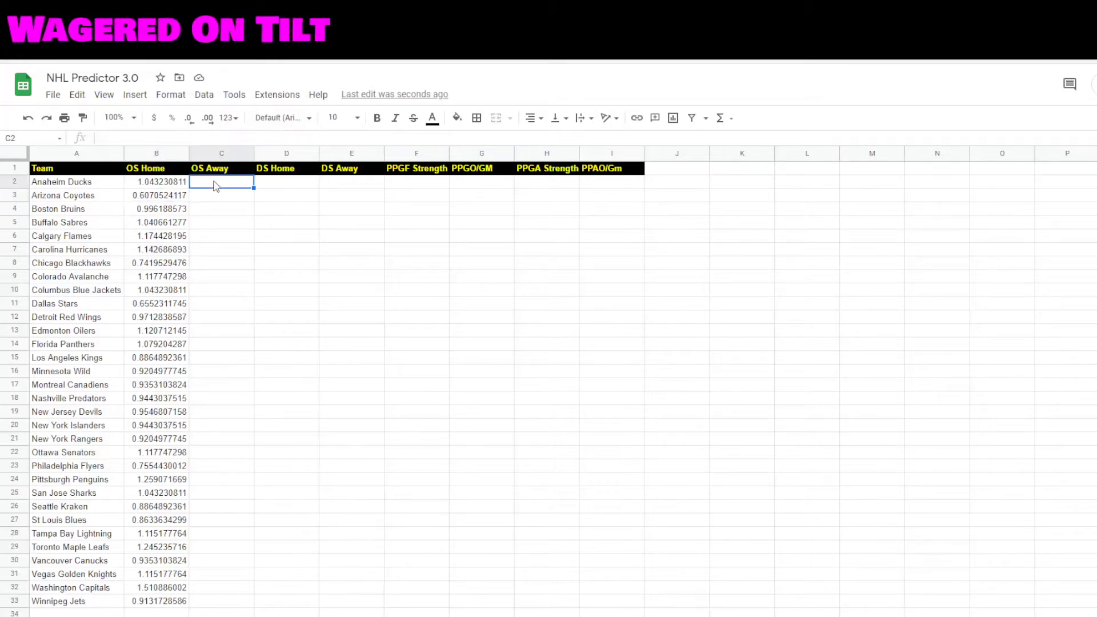
{"action": "left_click", "coordinate": [222, 138]}
{"action": "type", "text": "=Indirect(\"'AwayHome'!T\"&Match(A2, AwayHome!$A$39:$A$70,0)+38)/AwayHome!$T$71"}
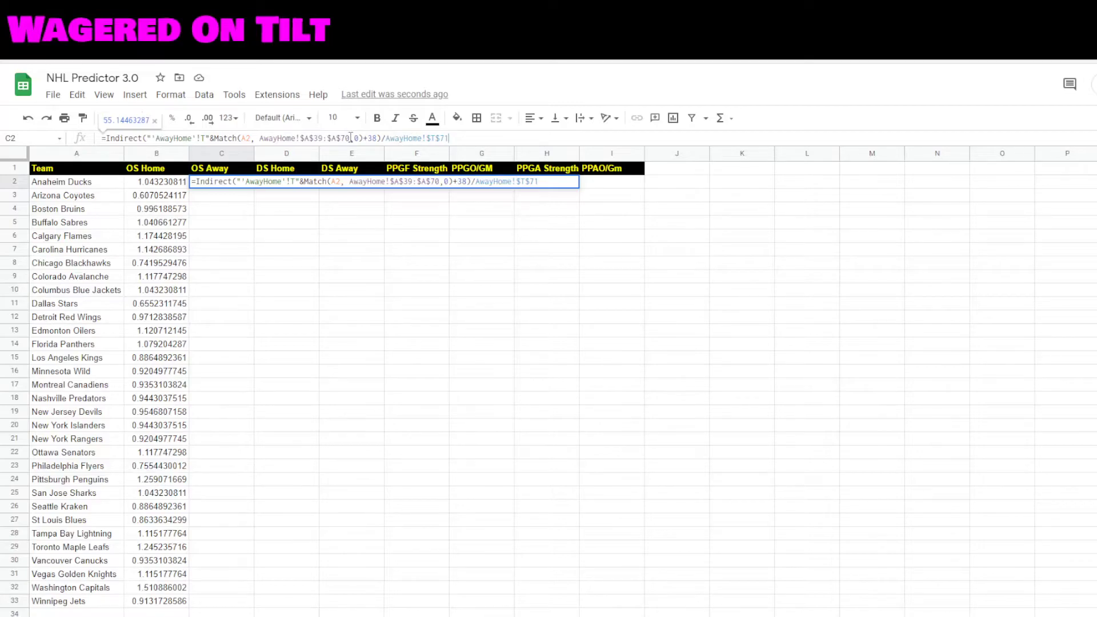
{"action": "key", "text": "Tab"}
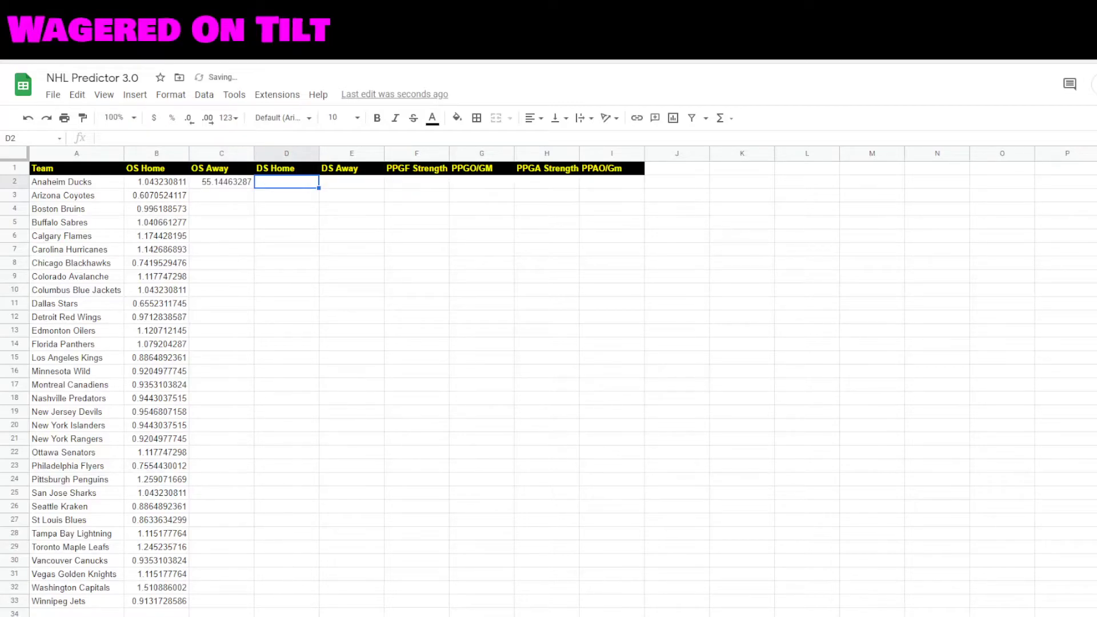
{"action": "key", "text": "ctrl+Page_Down"}
{"action": "key", "text": "ctrl+Page_Up"}
{"action": "left_click", "coordinate": [230, 183]}
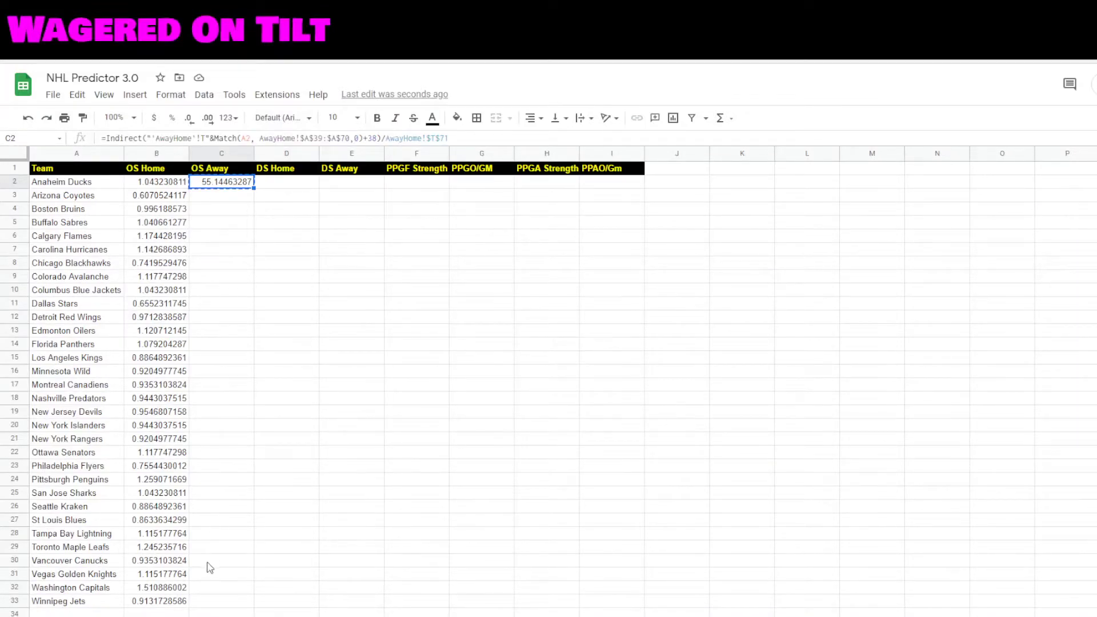
{"action": "left_click", "coordinate": [209, 606], "text": "shift"}
{"action": "key", "text": "ctrl+v"}
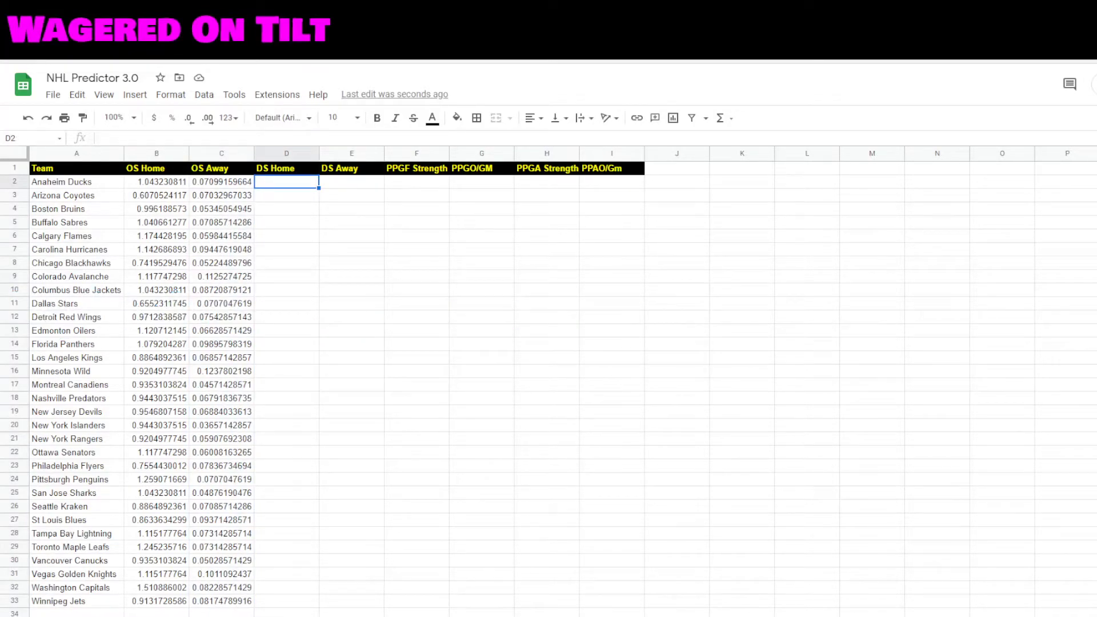
Enter =Indirect("'AwayHome'!v"&Match(A2, AwayHome!$A$3:$A$34,0)+2)/AwayHome!$V$35 in D2 under DS Home and fill it down through D33
{"action": "left_click", "coordinate": [347, 139]}
{"action": "type", "text": "=Indirect(\"'AwayHome'!v\"&Match(A2, AwayHome!$A$3:$A$34,0)+2)/AwayHome!$V$35"}
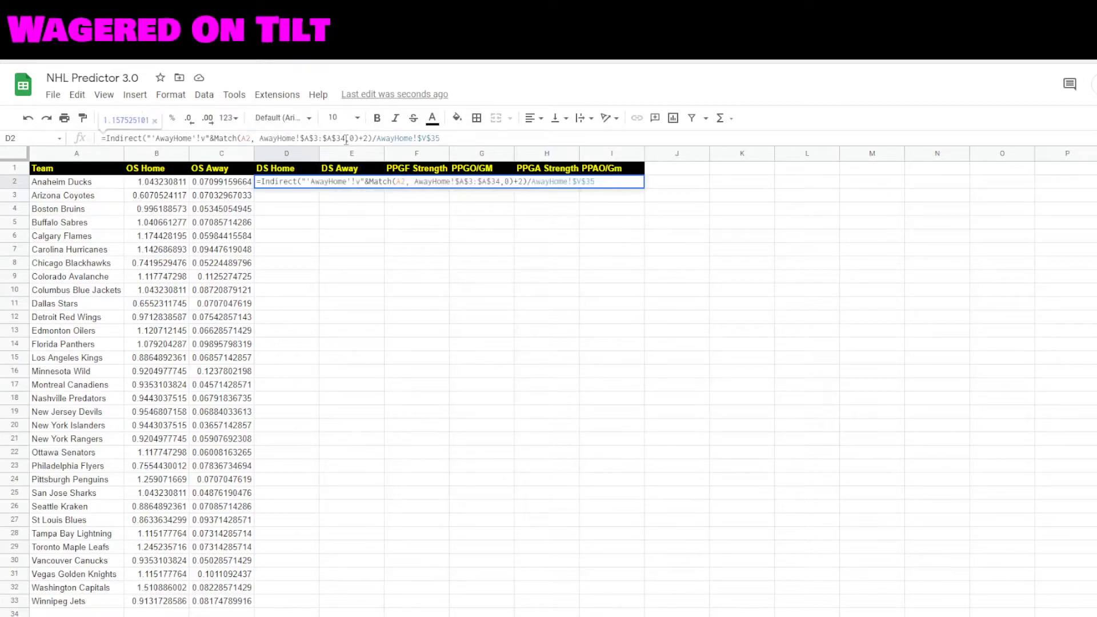
{"action": "left_click", "coordinate": [331, 138]}
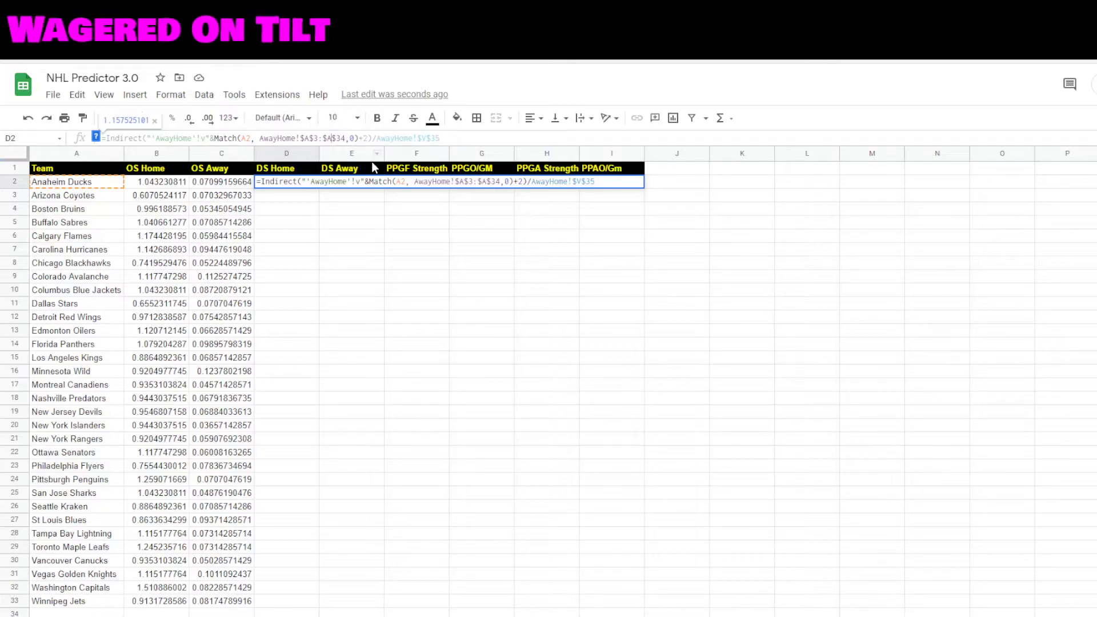
{"action": "key", "text": "Return"}
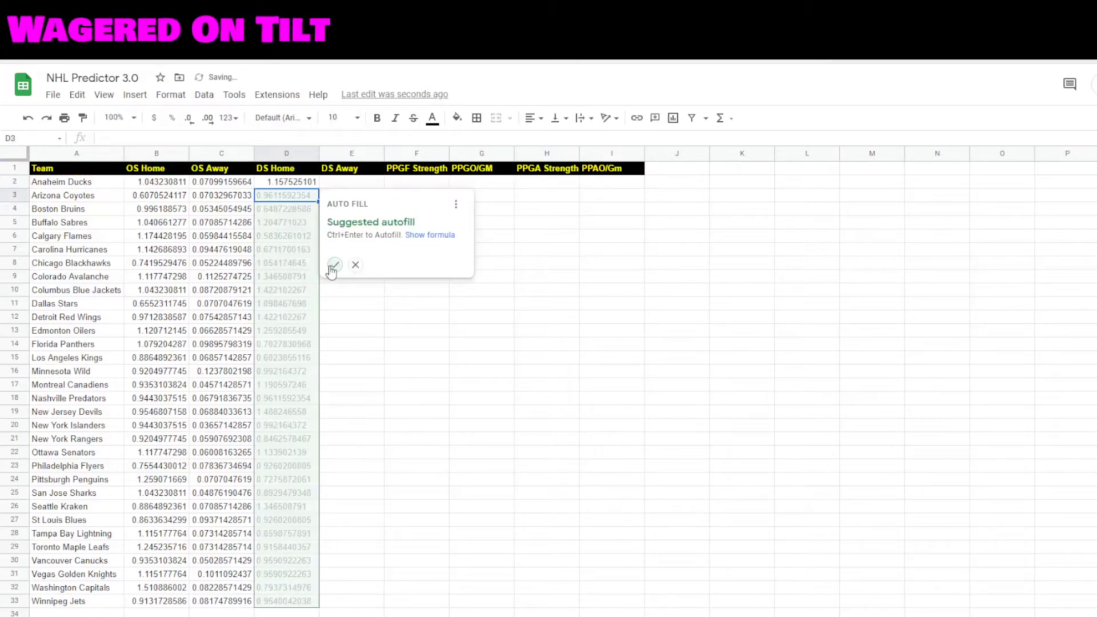
{"action": "left_click", "coordinate": [335, 265]}
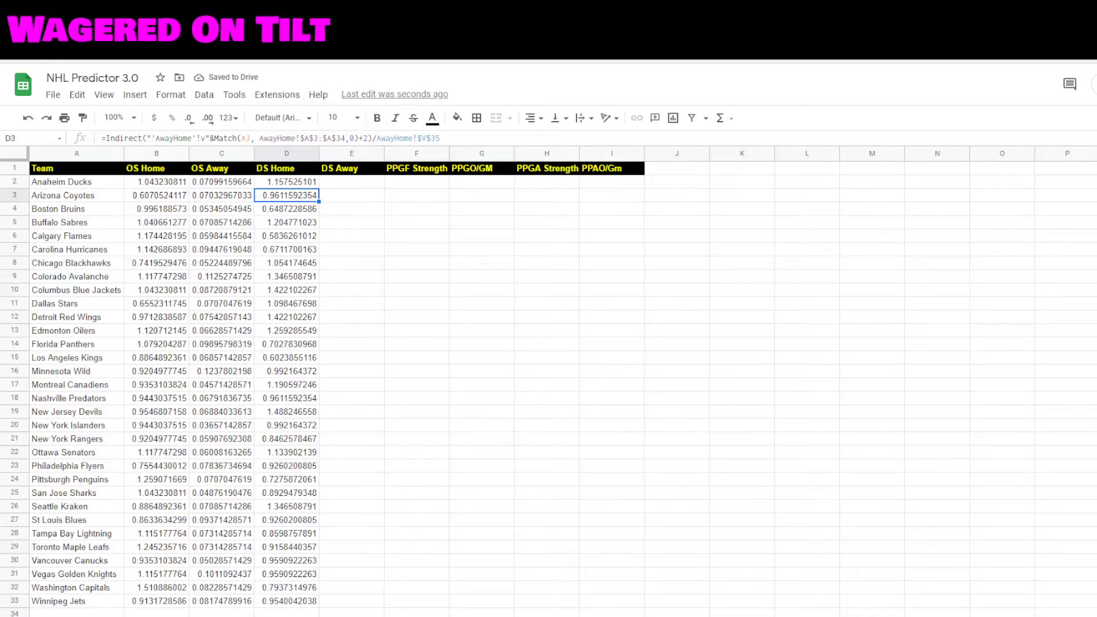
Enter =Indirect("'AwayHome'!v"&Match(A2, AwayHome!$A$39:$A$70,0)+38)/AwayHome!$V$71 in E2 under DS Away and fill it down through E33
{"action": "left_click", "coordinate": [368, 187]}
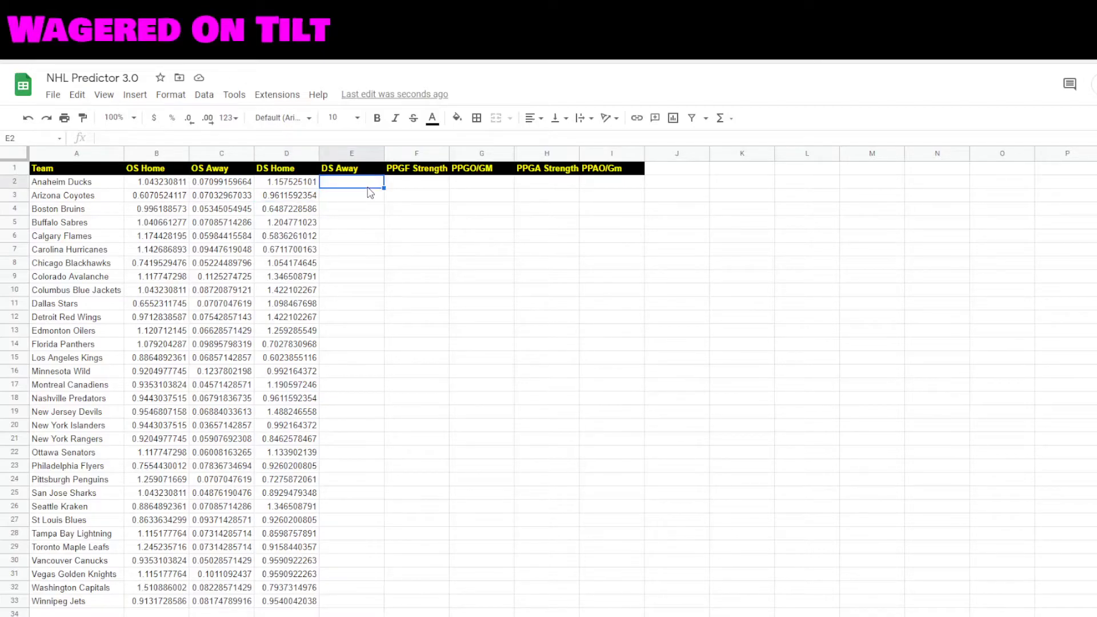
{"action": "left_click", "coordinate": [380, 137]}
{"action": "type", "text": "=Indirect(\"'AwayHome'!v\"&Match(A2, AwayHome!$A$39:$A$70,0)+38)/AwayHome!$V$71"}
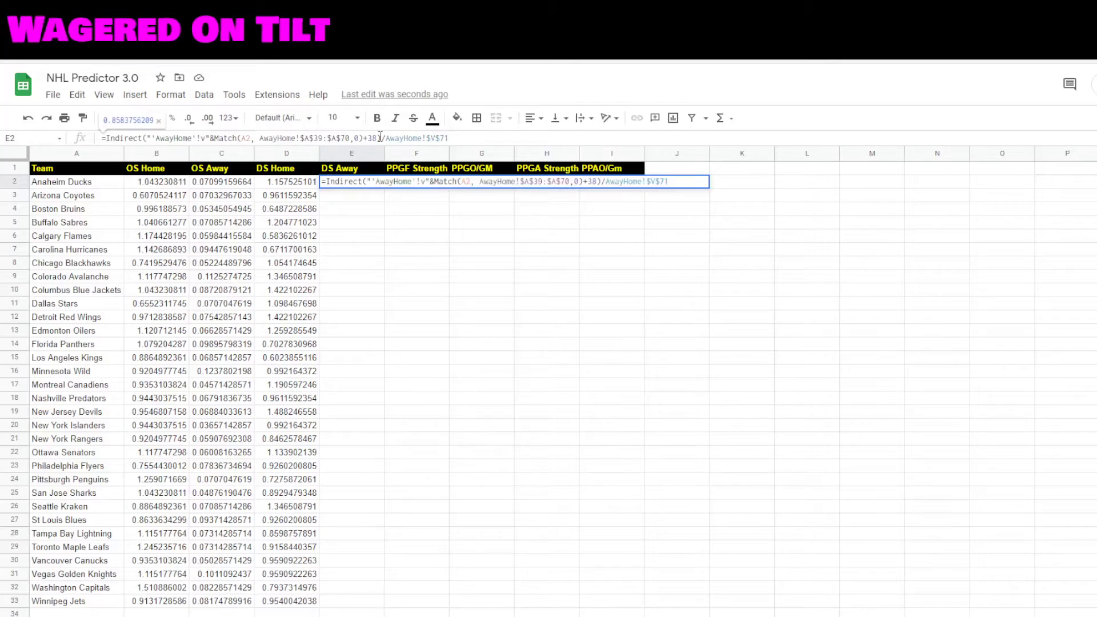
{"action": "key", "text": "Return"}
{"action": "left_click", "coordinate": [402, 264]}
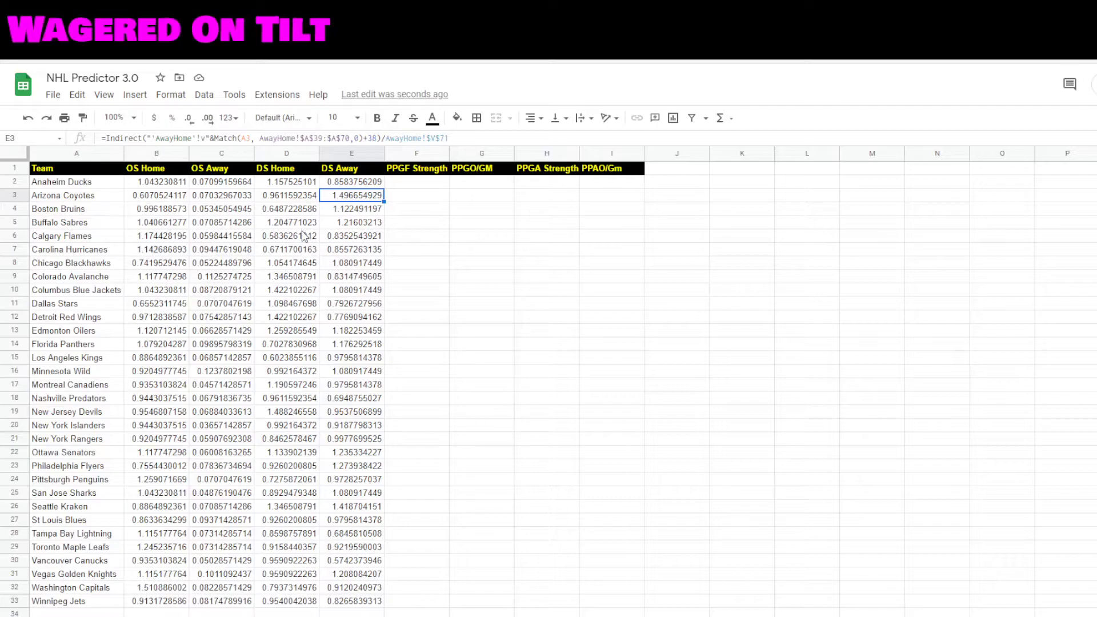
Enter =Indirect("'TeamAdv'!Q" & match($A2, TeamAdv!$A$38:$A$69,0)+37)/TeamAdv!$Q$70 in F2 under PPGF Strength and fill it down through F33
{"action": "left_click", "coordinate": [443, 186]}
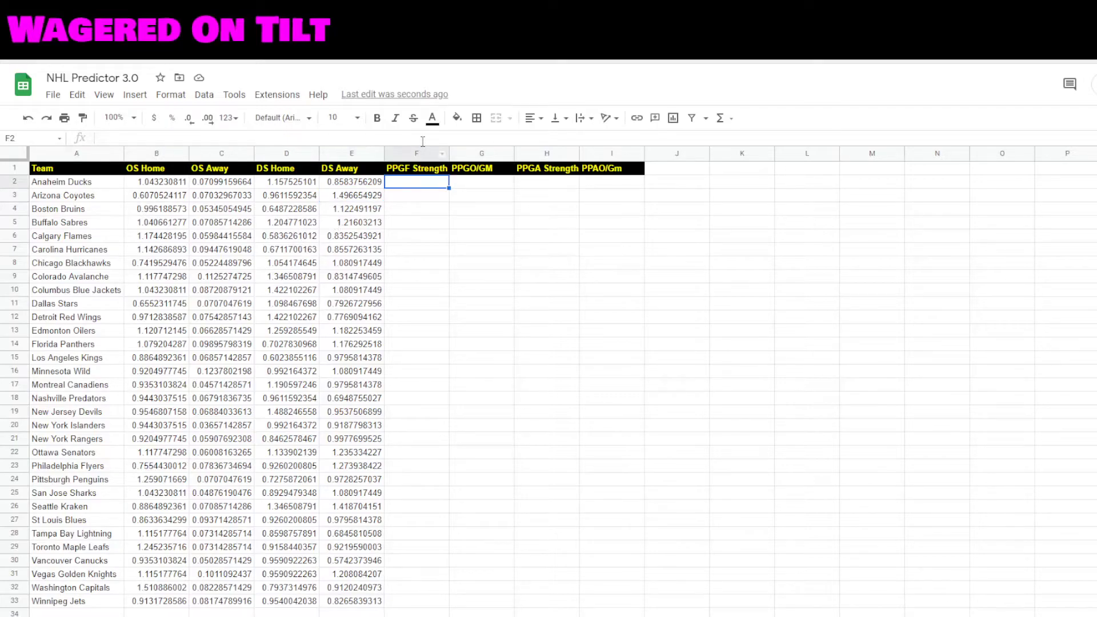
{"action": "left_click", "coordinate": [423, 140]}
{"action": "type", "text": "=Indirect(\"'TeamAdv'!Q\" & match($A2, TeamAdv!$A$38:$A$68,0)+37)/TeamAdv!$Q$68"}
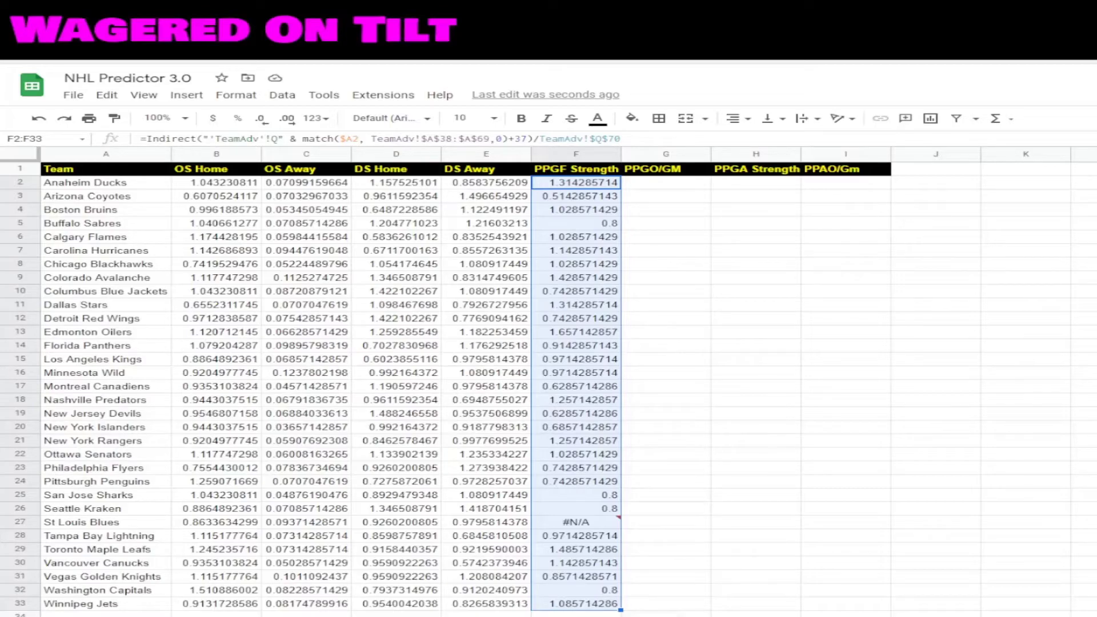
Enter =Indirect("'TeamAdv'!R" & match($A2, TeamAdv!$A$38:$A$69,0)+37)/56 in G2 under PPGO/GM and fill it down through G33
{"action": "left_click", "coordinate": [651, 182]}
{"action": "left_click", "coordinate": [620, 139]}
{"action": "type", "text": "=Indirect(\"'TeamAdv'!R\" & match($A2, TeamAdv!$A$38:$A$68,0)+37)/56"}
{"action": "left_click", "coordinate": [489, 141]}
{"action": "key", "text": "BackSpace"}
{"action": "key", "text": "BackSpace"}
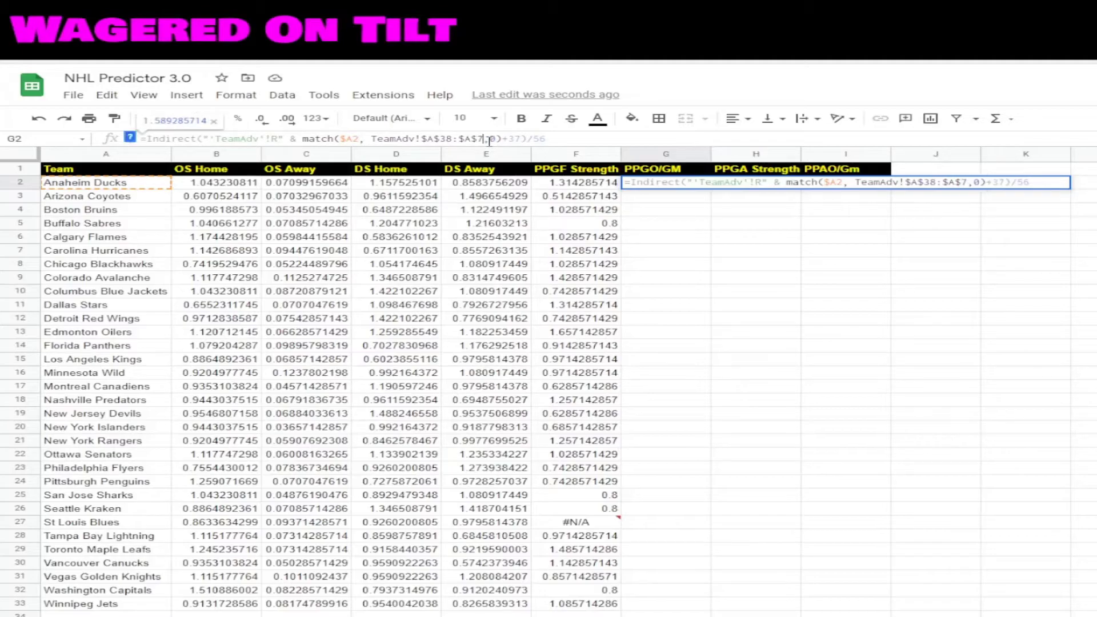
{"action": "type", "text": "69"}
{"action": "key", "text": "Return"}
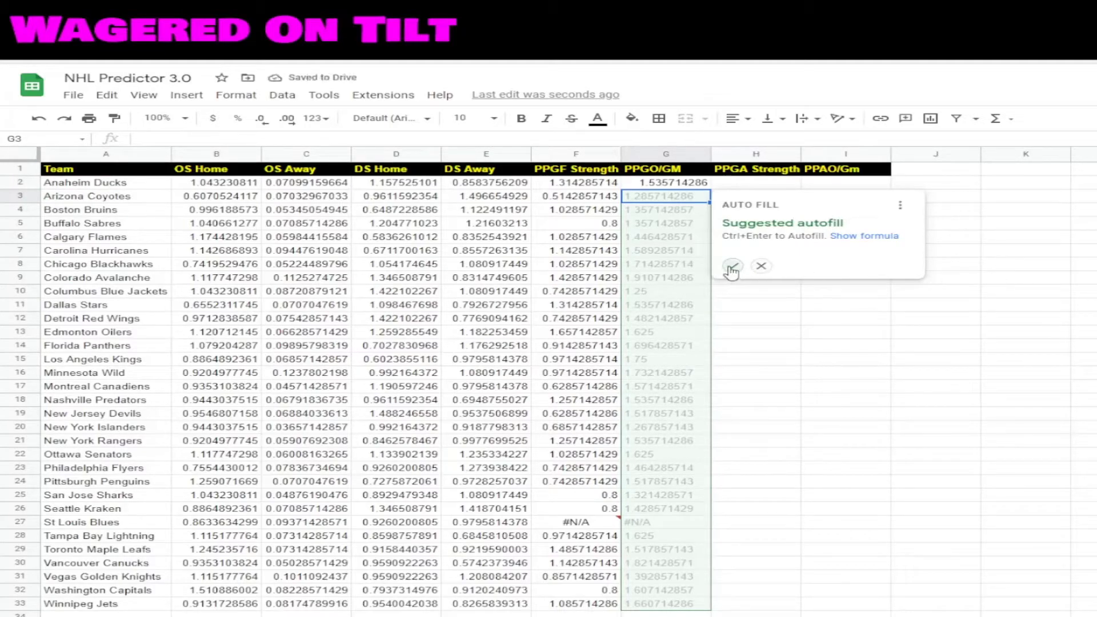
{"action": "left_click", "coordinate": [732, 267]}
Review the formulas in F2 and G2, and examine the GP column and its average on the TeamAdv sheet
{"action": "left_click", "coordinate": [574, 183]}
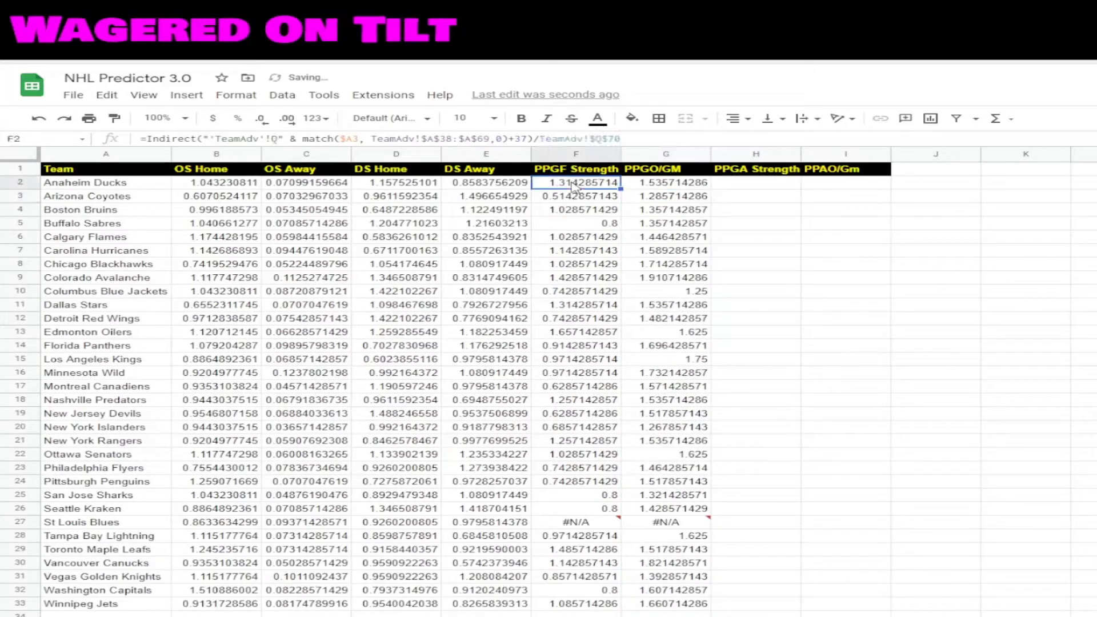
{"action": "left_click", "coordinate": [657, 188]}
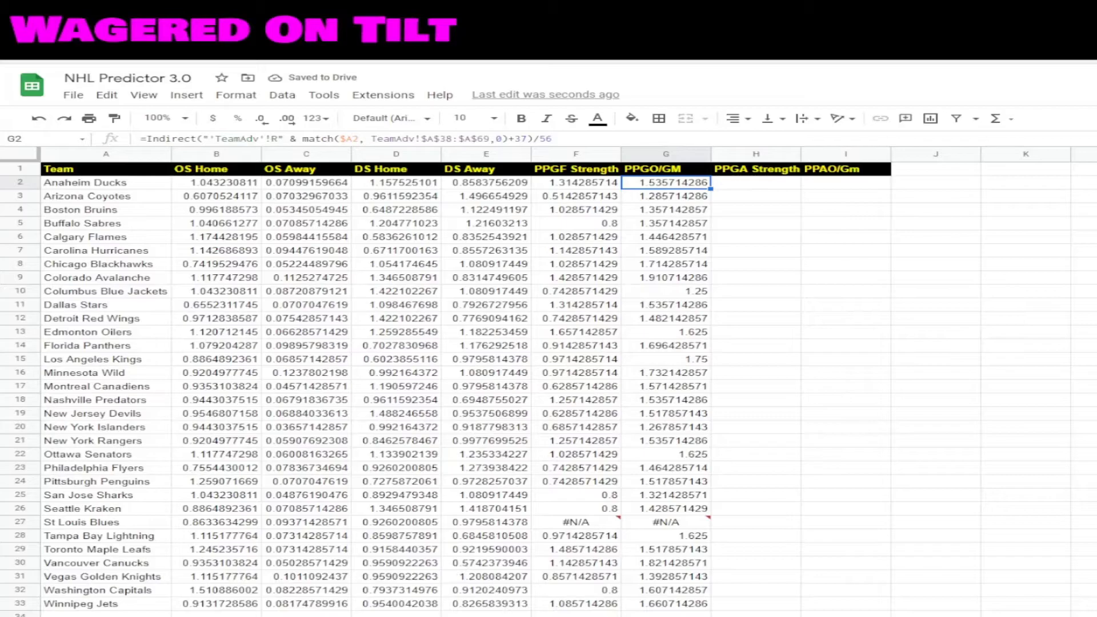
{"action": "key", "text": "ctrl+shift+Page_Down"}
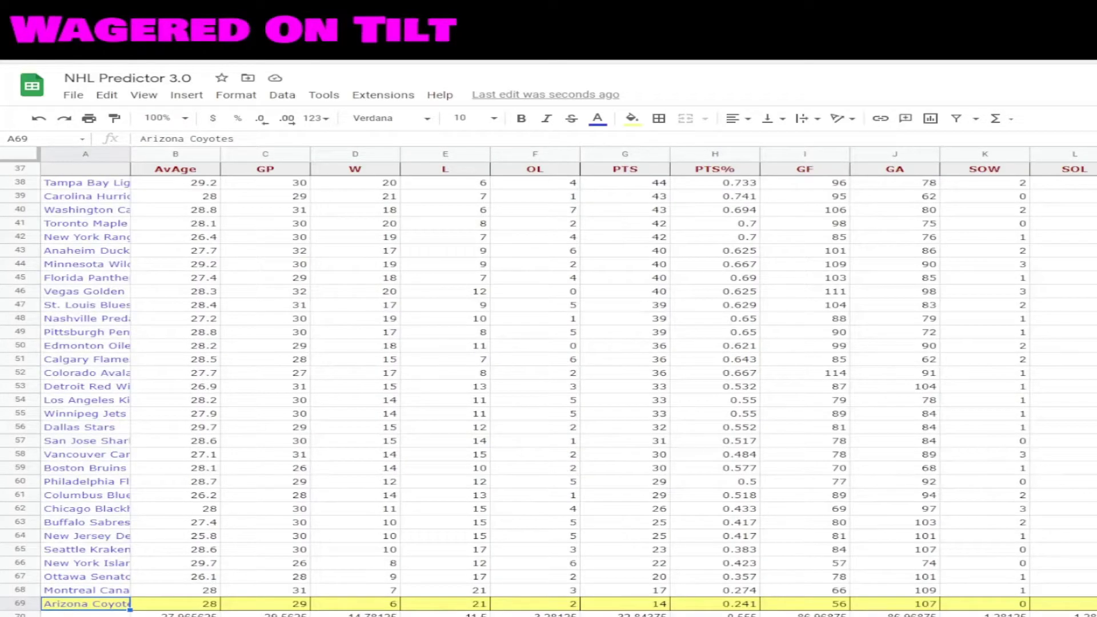
{"action": "key", "text": "ctrl+shift+Page_Up"}
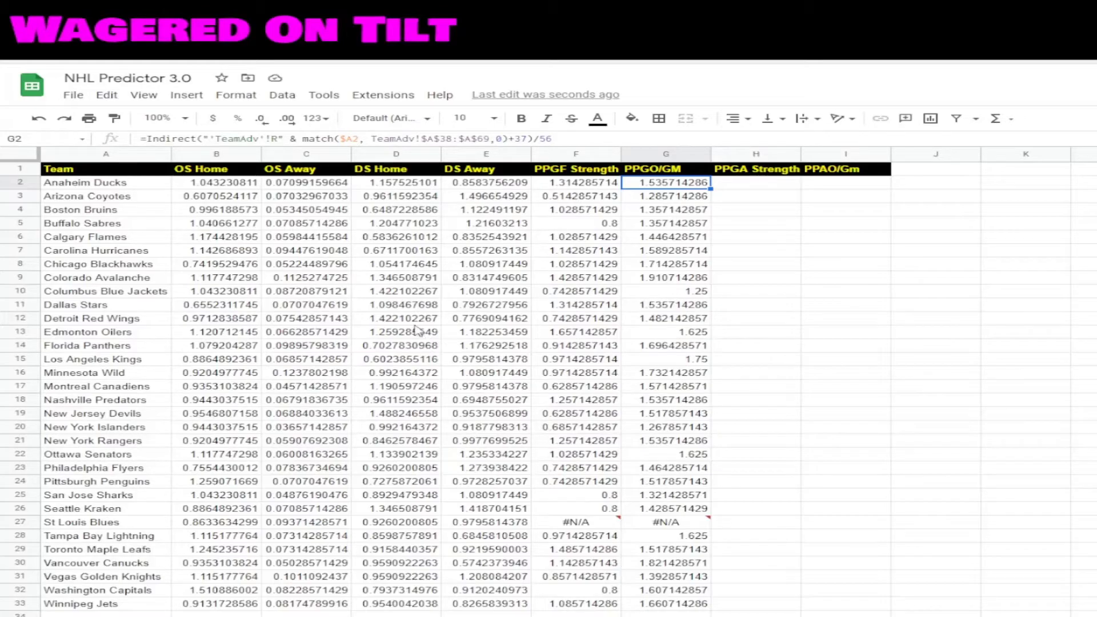
{"action": "key", "text": "ctrl+shift+Page_Down"}
{"action": "left_click", "coordinate": [266, 188]}
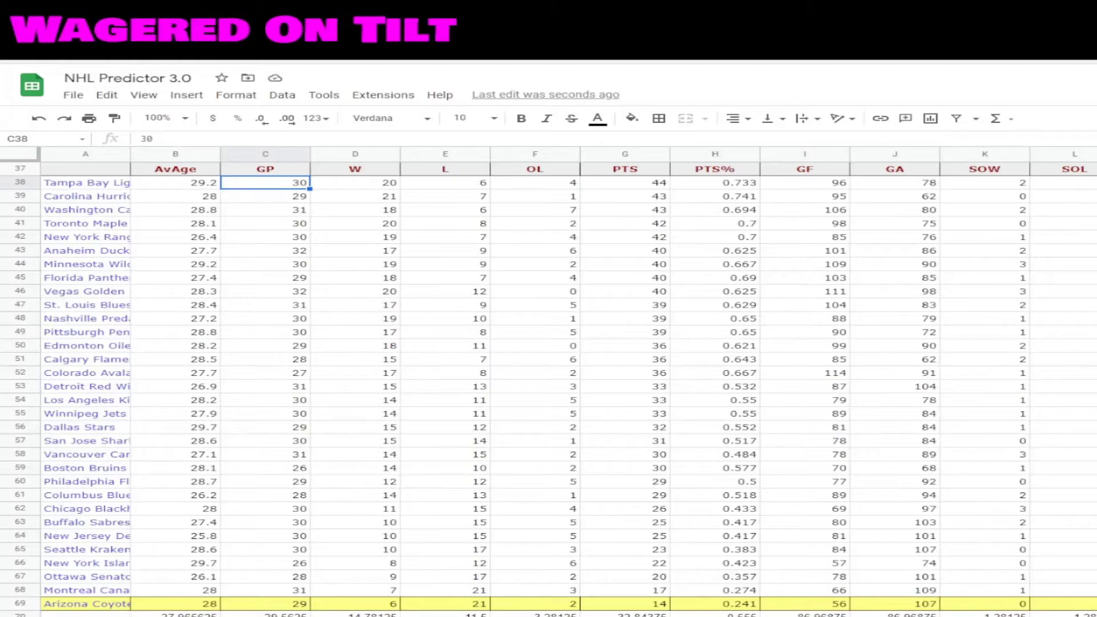
{"action": "left_click", "coordinate": [265, 615]}
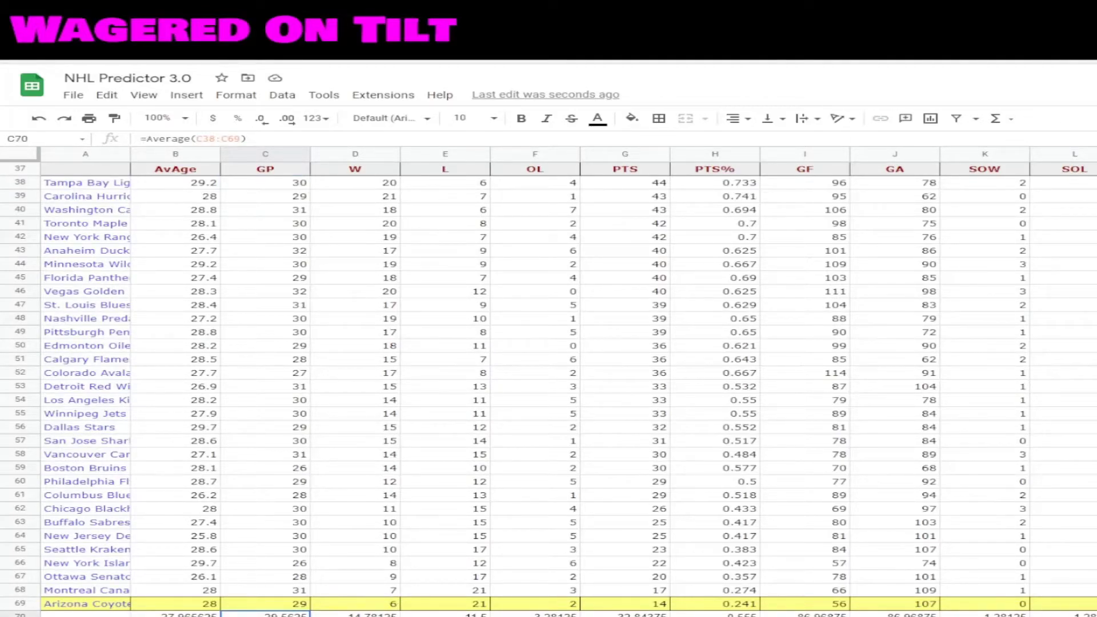
{"action": "key", "text": "ctrl+shift+Page_Down"}
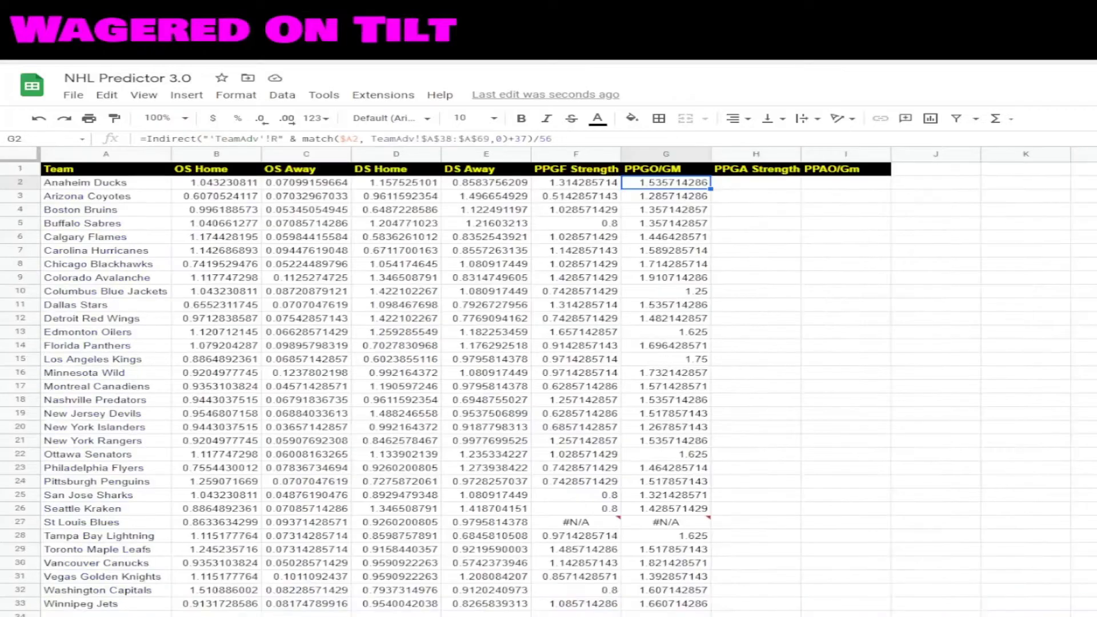
Replace the fixed divisor in G2 with Indirect("TeamAdv!C"&match(A2, TeamAdv!$A$38:$A$69,0)+37) and fill the PPGO/GM formula down through G33
{"action": "left_click", "coordinate": [555, 143]}
{"action": "key", "text": "BackSpace"}
{"action": "key", "text": "BackSpace"}
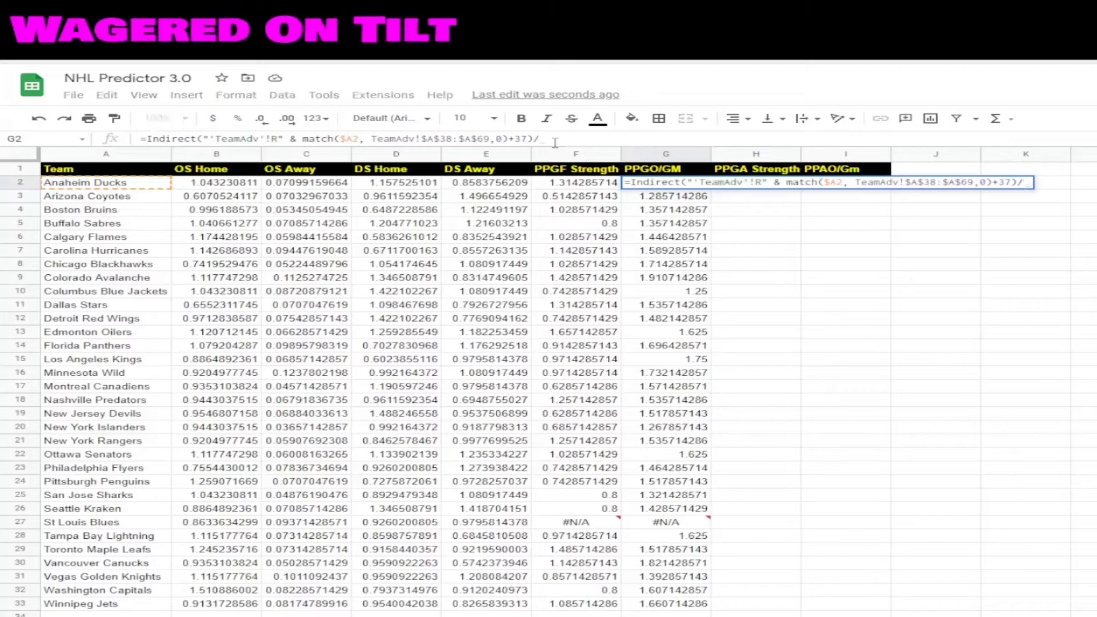
{"action": "type", "text": "Indirect(\"'"}
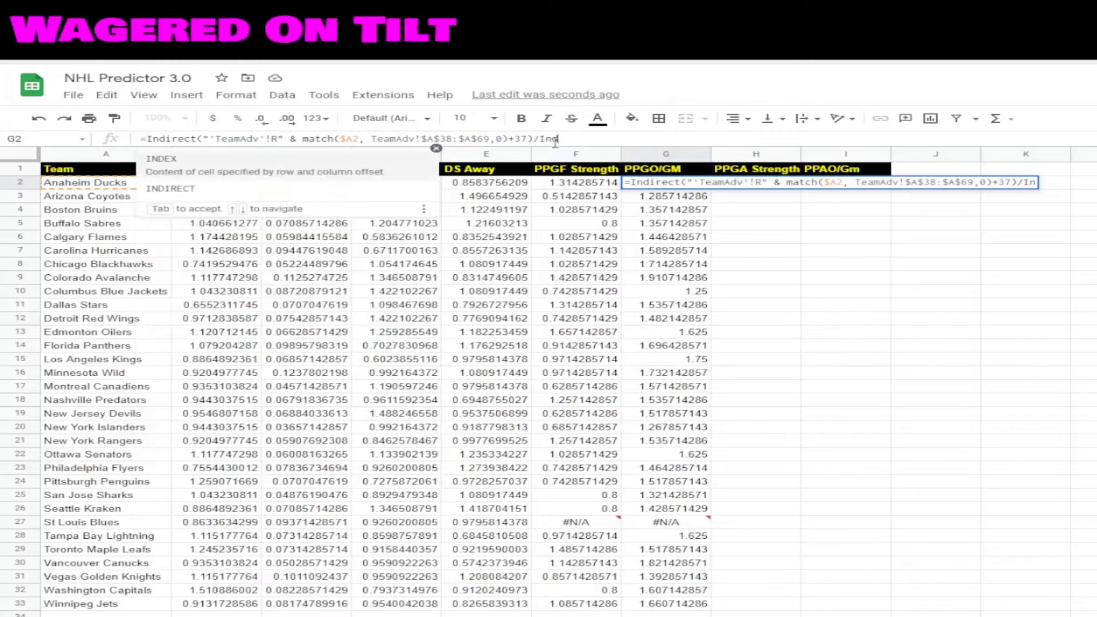
{"action": "type", "text": "C\"&"}
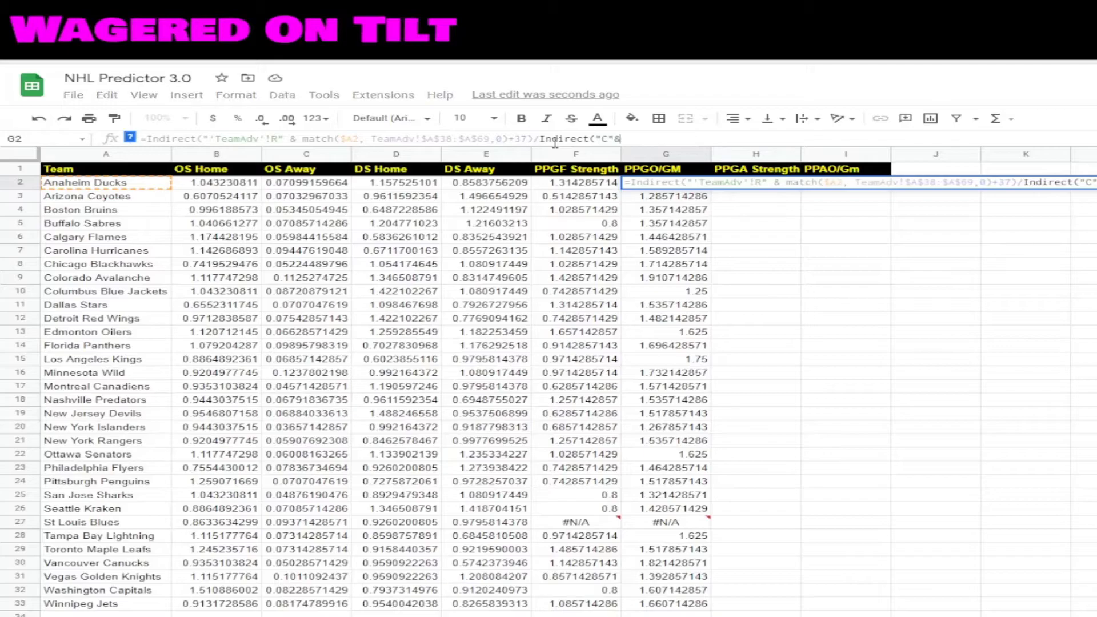
{"action": "type", "text": "match("}
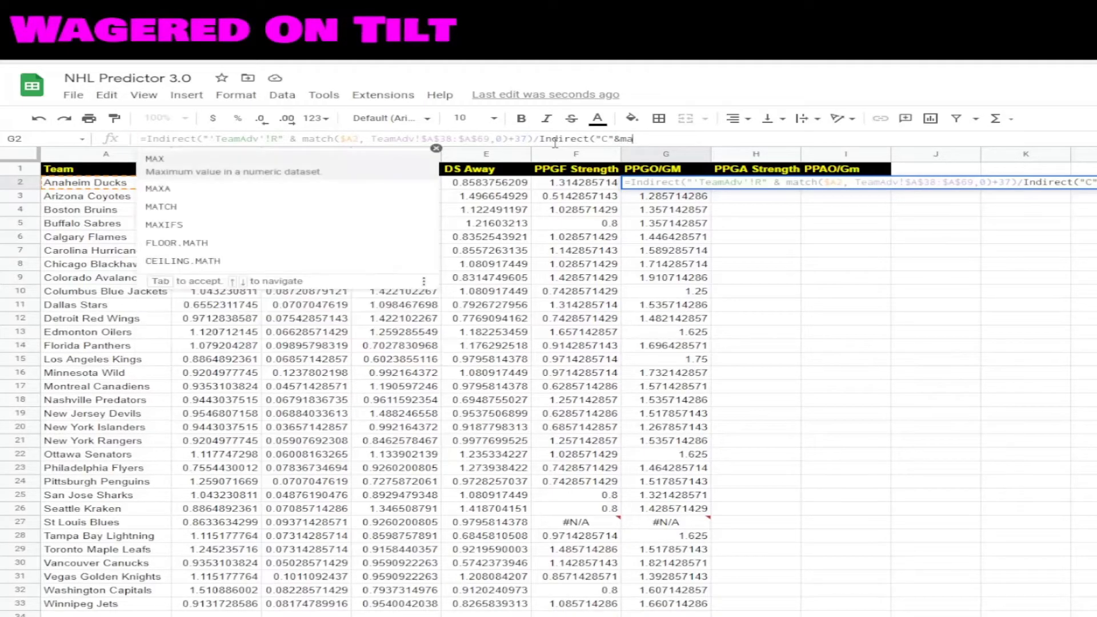
{"action": "type", "text": "A2, "}
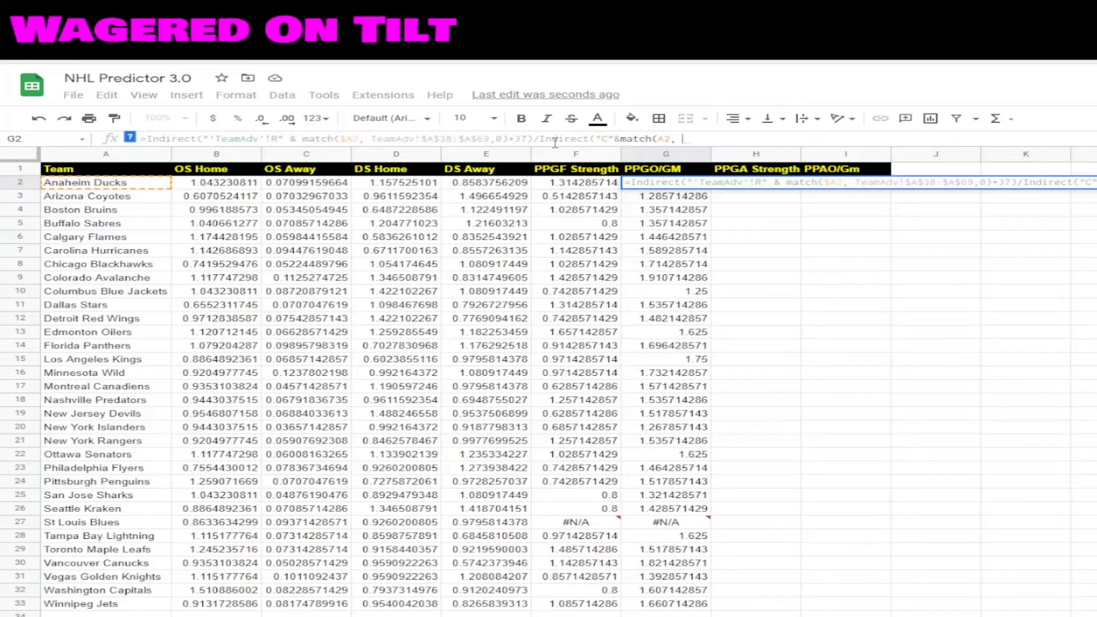
{"action": "type", "text": "teamA"}
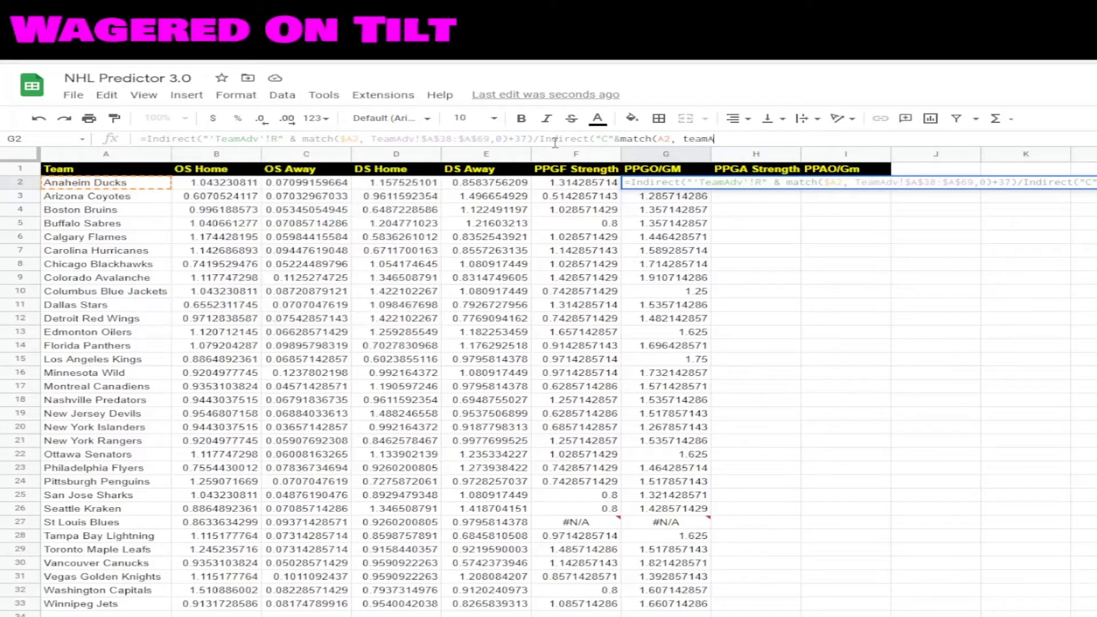
{"action": "type", "text": "dv!$A$38"}
{"action": "type", "text": ":$A$69,0"}
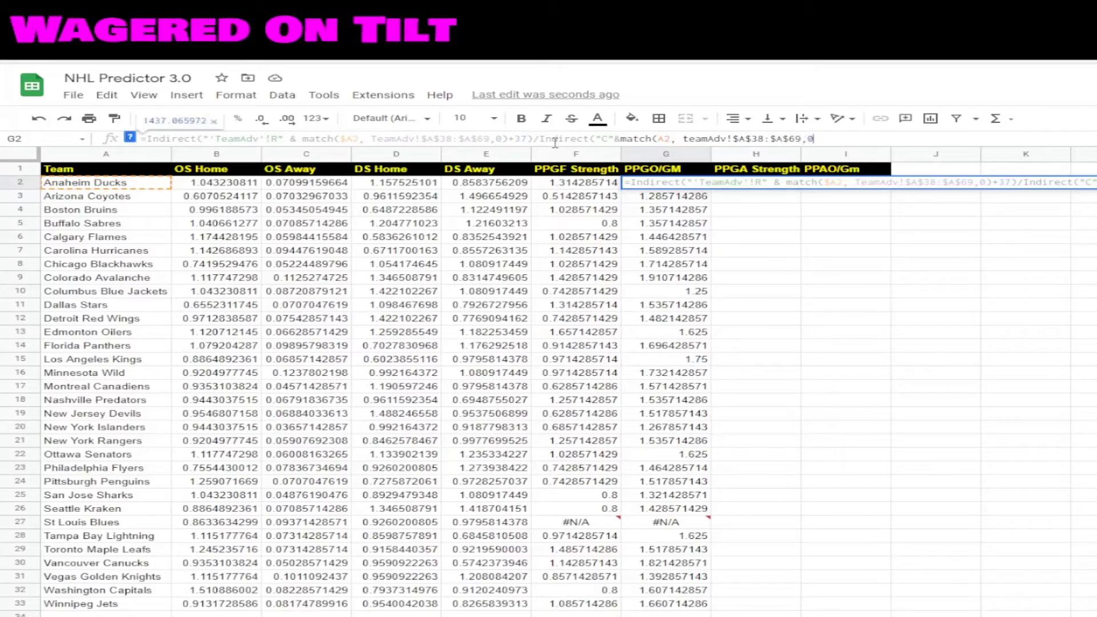
{"action": "type", "text": ")37)"}
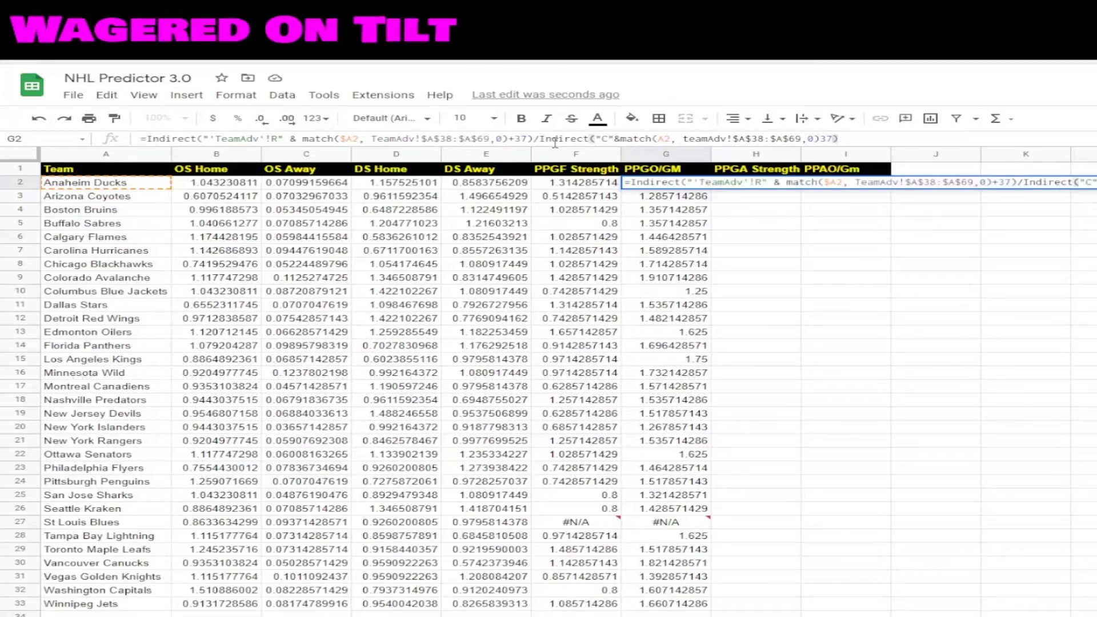
{"action": "key", "text": "Return"}
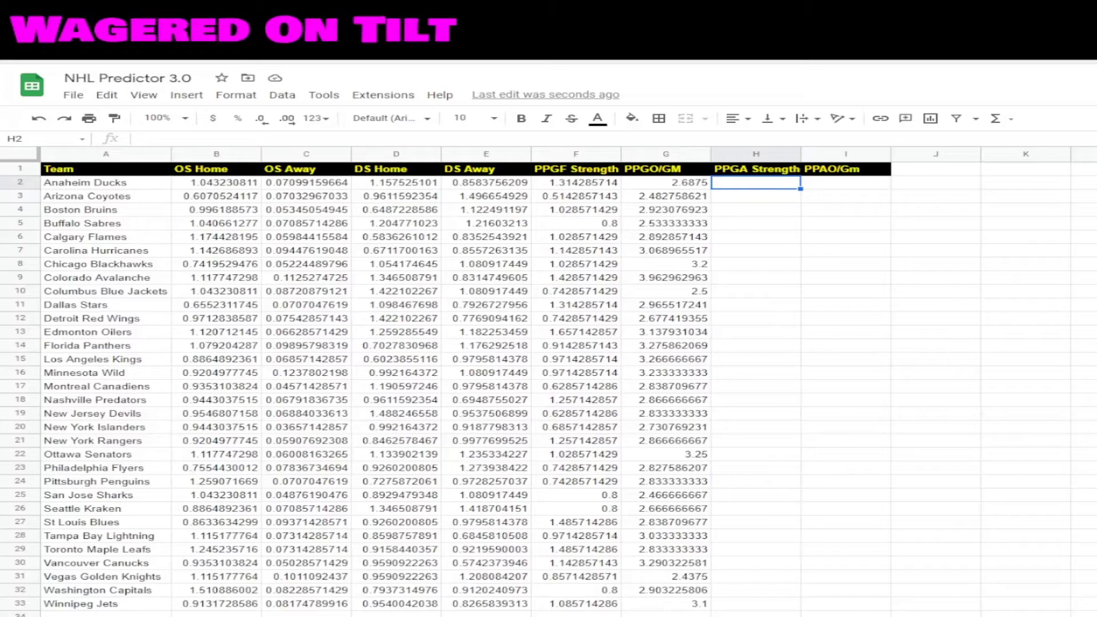
{"action": "left_click", "coordinate": [648, 182]}
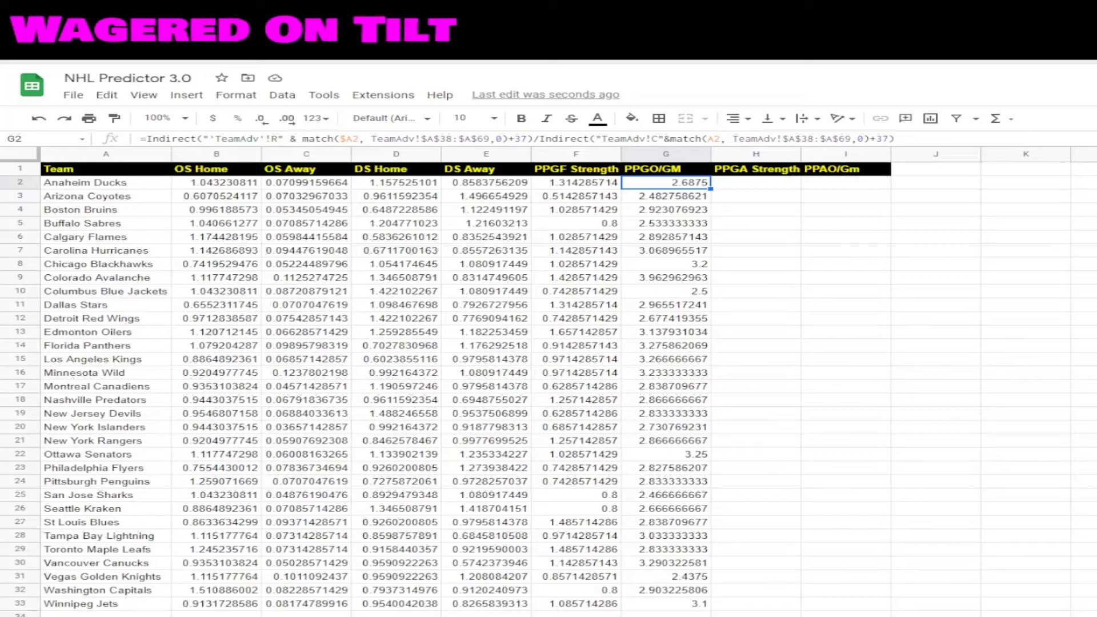
Enter =Indirect("'TeamAdv'!T" & match($A2, TeamAdv!$A$38:$A$69,0)+37)/TeamAdv!$T$70 in H2 under PPGA Strength
{"action": "left_click", "coordinate": [756, 182]}
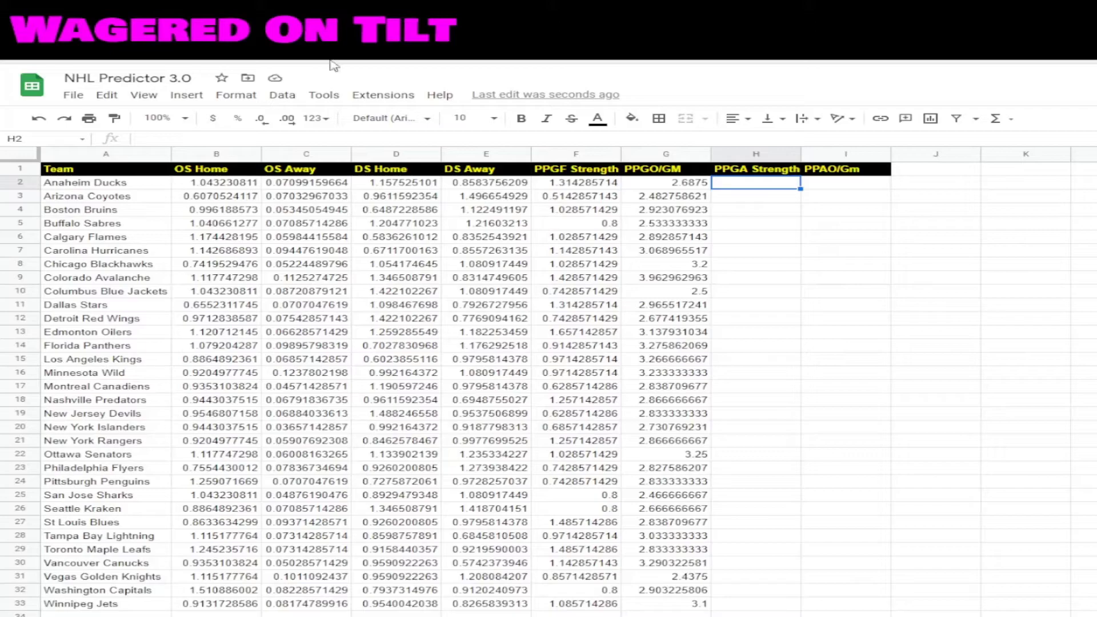
{"action": "left_click", "coordinate": [386, 139]}
{"action": "type", "text": "=Indirect(\"'TeamAdv'!T\" & match($A2, TeamAdv!$A$38:$A$68,0)+37)/TeamAdv!$T$68"}
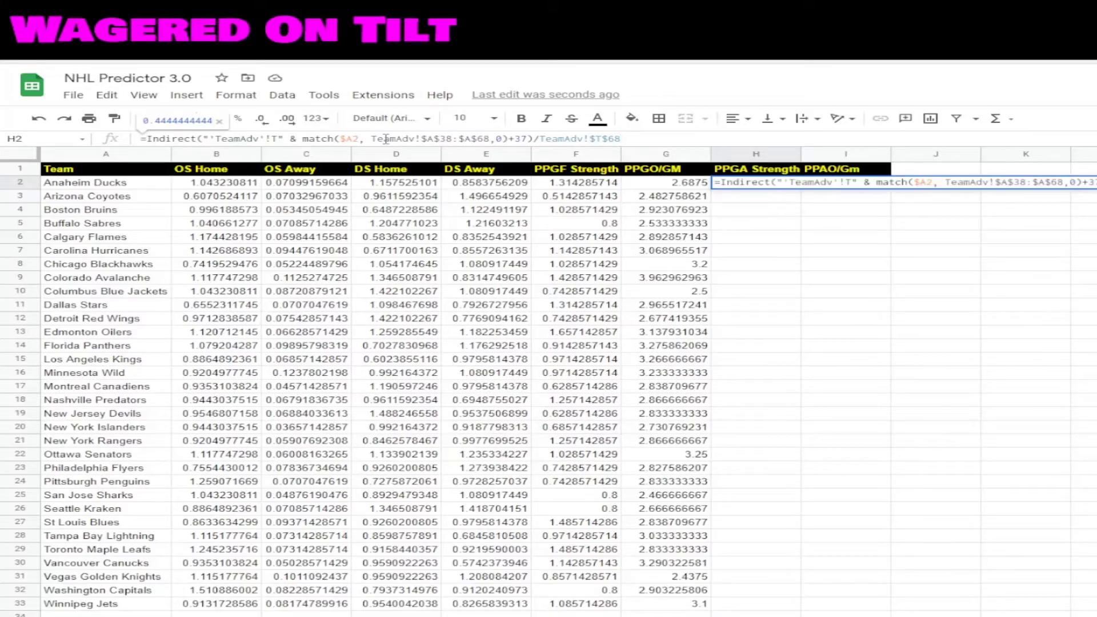
{"action": "key", "text": "BackSpace"}
{"action": "key", "text": "BackSpace"}
{"action": "type", "text": "70"}
{"action": "key", "text": "Left"}
{"action": "key", "text": "Left"}
{"action": "key", "text": "Left"}
{"action": "key", "text": "Left"}
{"action": "key", "text": "Left"}
{"action": "key", "text": "Left"}
{"action": "key", "text": "Left"}
{"action": "key", "text": "Left"}
{"action": "key", "text": "Left"}
{"action": "key", "text": "Left"}
{"action": "key", "text": "Left"}
{"action": "key", "text": "Left"}
{"action": "key", "text": "Left"}
{"action": "key", "text": "Left"}
{"action": "key", "text": "Left"}
{"action": "key", "text": "Left"}
{"action": "key", "text": "Left"}
{"action": "key", "text": "Left"}
{"action": "key", "text": "Left"}
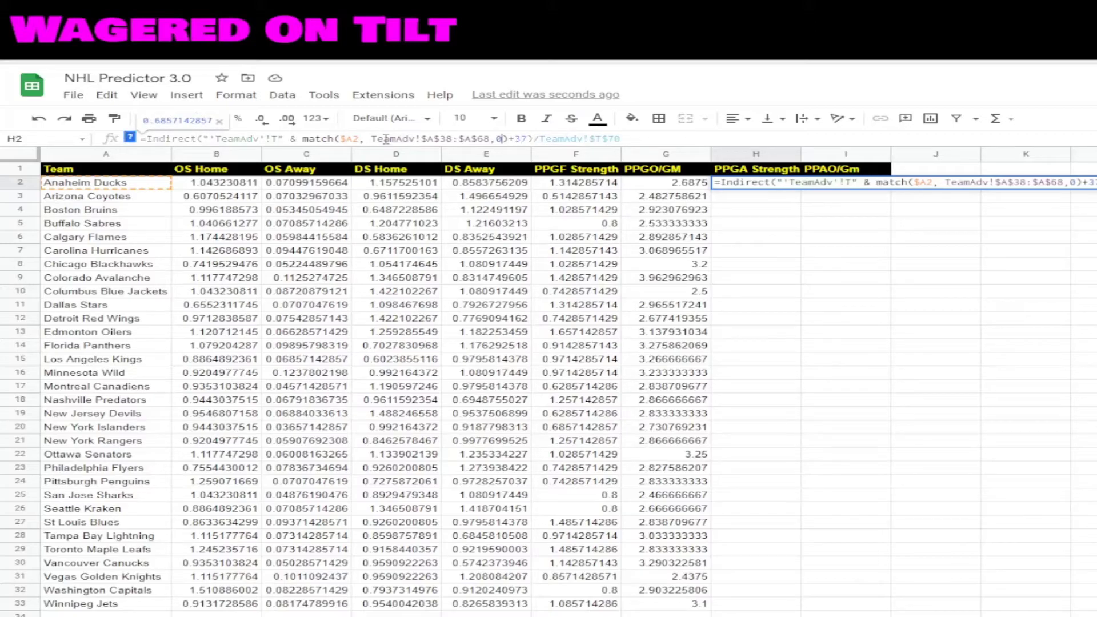
{"action": "key", "text": "Left"}
{"action": "key", "text": "Left"}
{"action": "key", "text": "BackSpace"}
{"action": "type", "text": "9"}
{"action": "key", "text": "Return"}
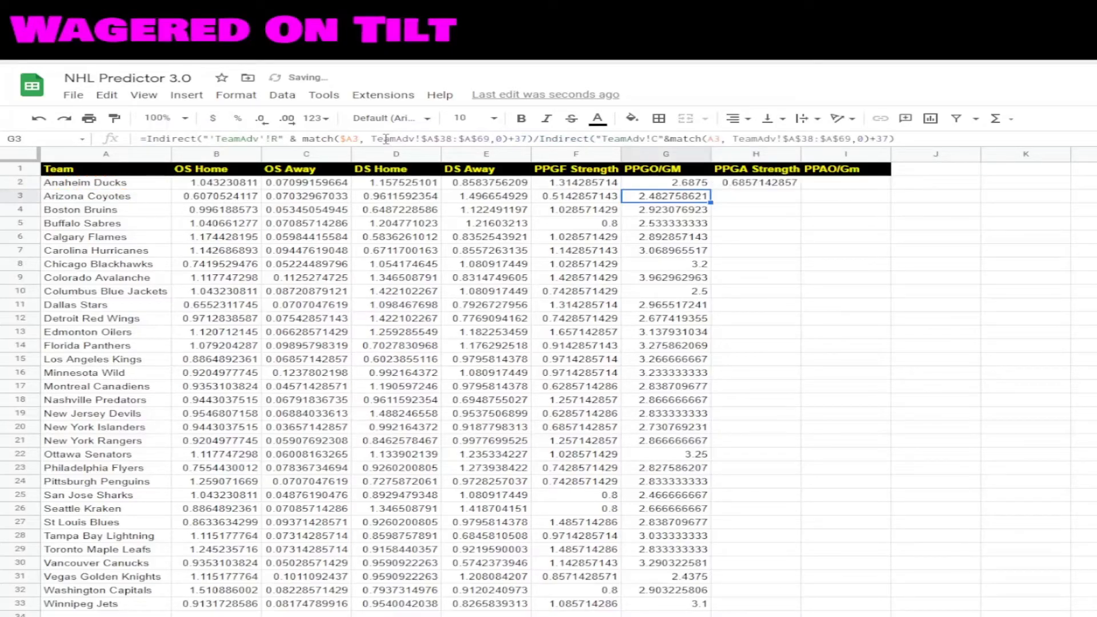
Copy the PPGA Strength formula from H2 to every team row through H33
{"action": "key", "text": "Up"}
{"action": "key", "text": "Right"}
{"action": "key", "text": "ctrl+c"}
{"action": "key", "text": "Left"}
{"action": "key", "text": "ctrl+Down"}
{"action": "key", "text": "Right"}
{"action": "key", "text": "ctrl+shift+Up"}
{"action": "key", "text": "ctrl+v"}
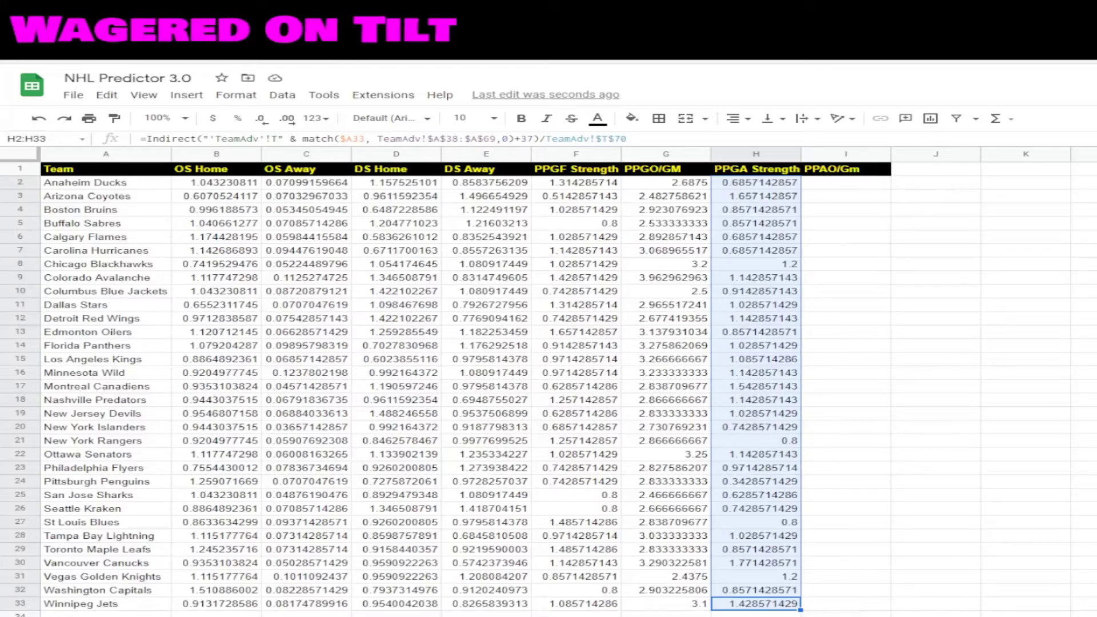
{"action": "key", "text": "Return"}
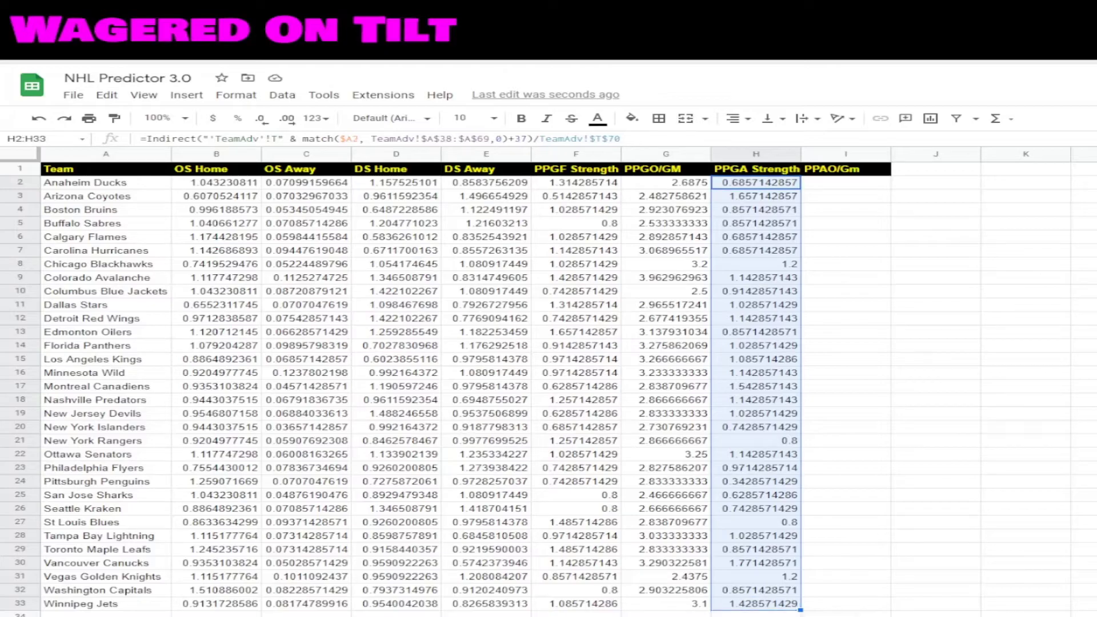
Write =Indirect("'TeamAdv'!U" & match($A2, TeamAdv!$A$38:$A$68,0)+37)/Indirect("TeamAdv!C"&match(A2, TeamAdv!$A$38:$A$69,0)+37) in I2 under PPAO/Gm
{"action": "left_click", "coordinate": [872, 184]}
{"action": "left_click", "coordinate": [838, 140]}
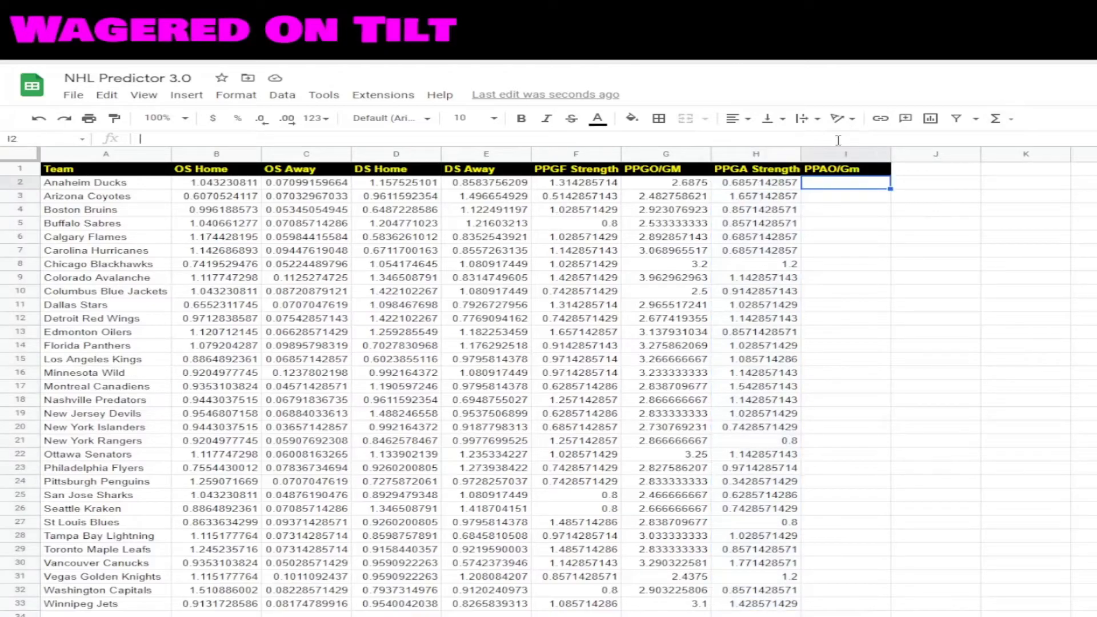
{"action": "key", "text": "ctrl+v"}
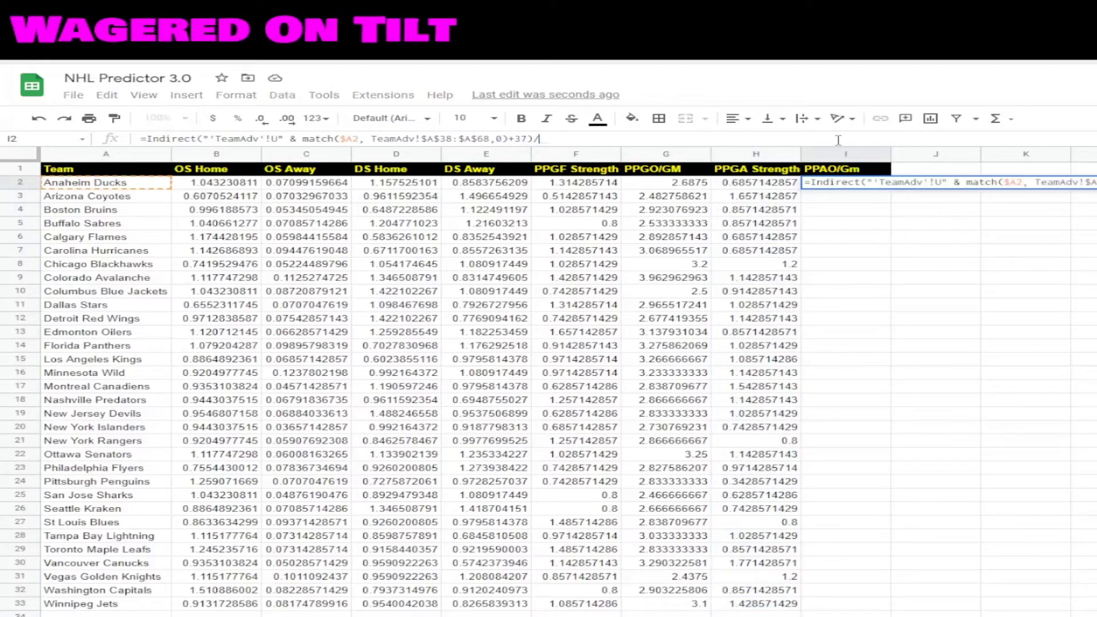
{"action": "type", "text": "Indirect("}
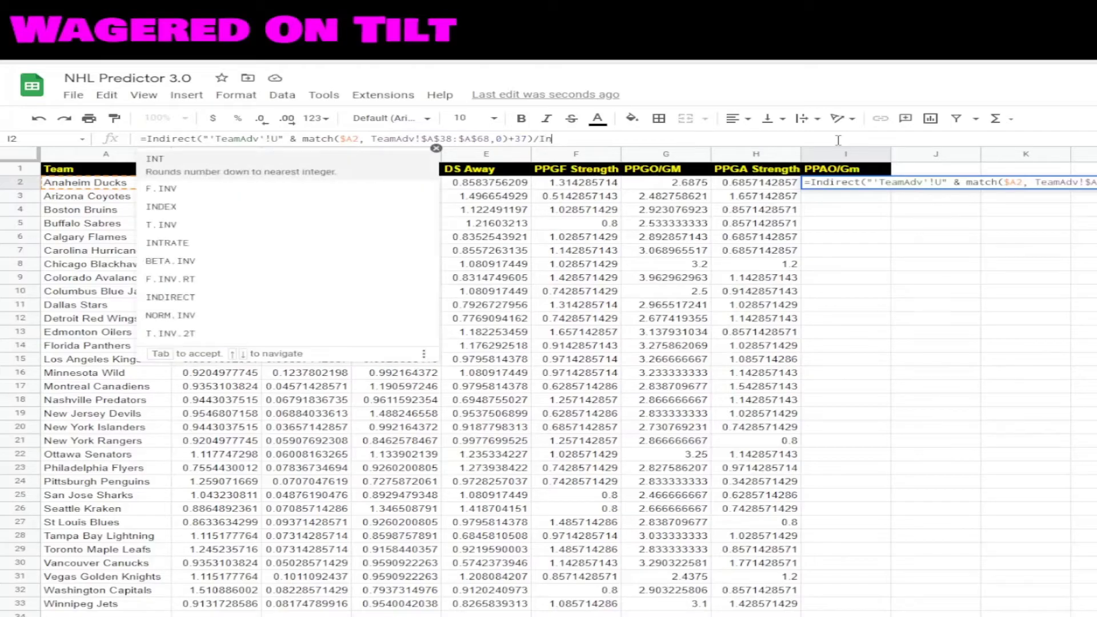
{"action": "type", "text": "\"Tea"}
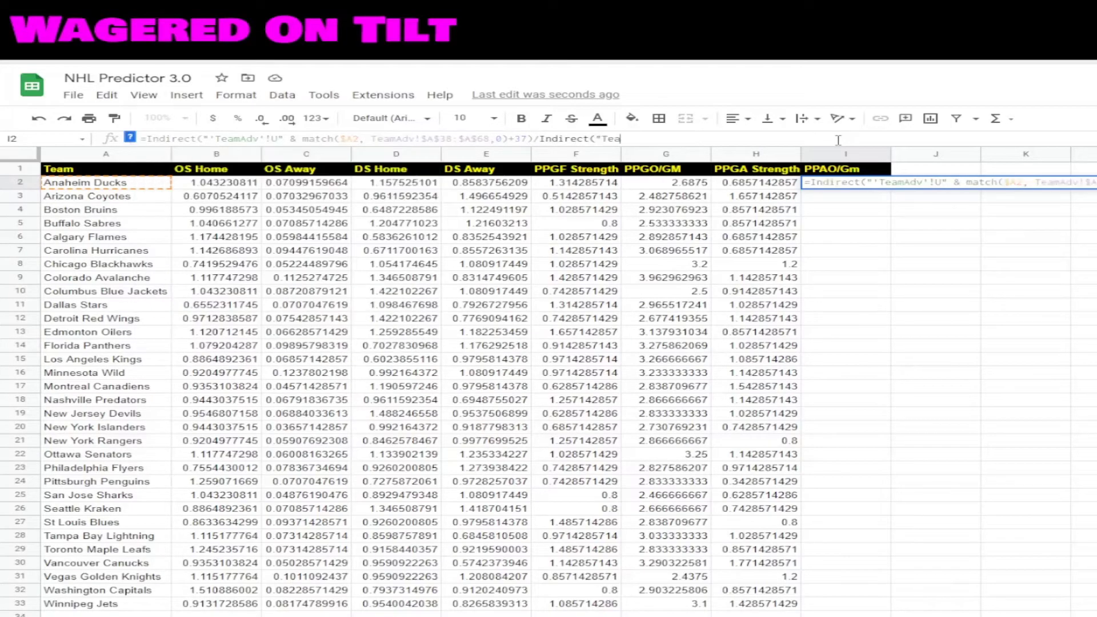
{"action": "type", "text": "mAdv!C\"&"}
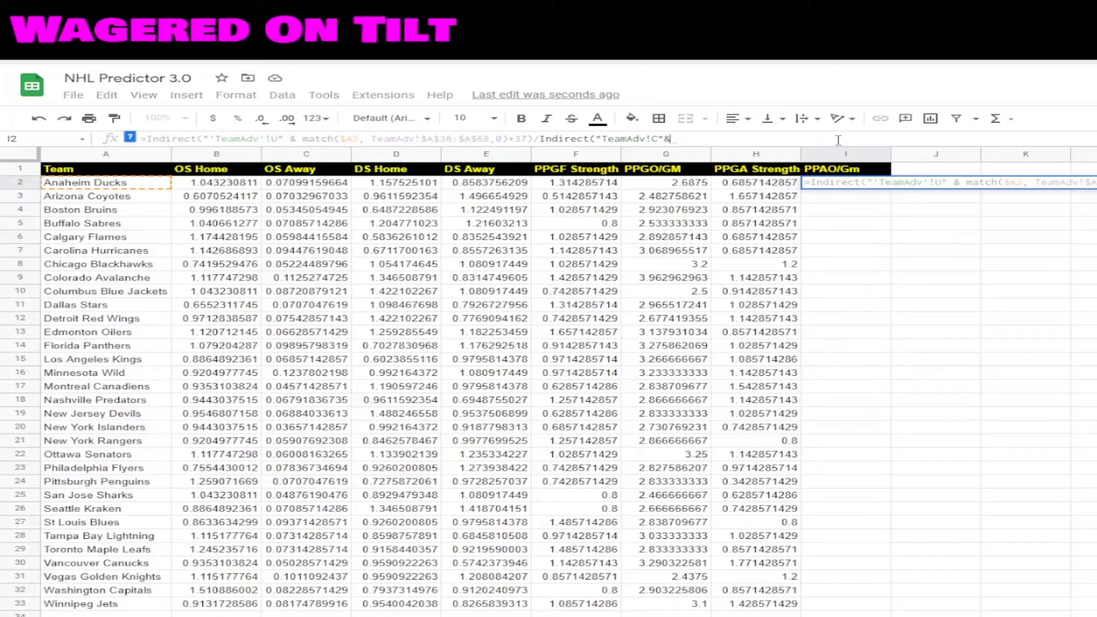
{"action": "type", "text": "match(A2"}
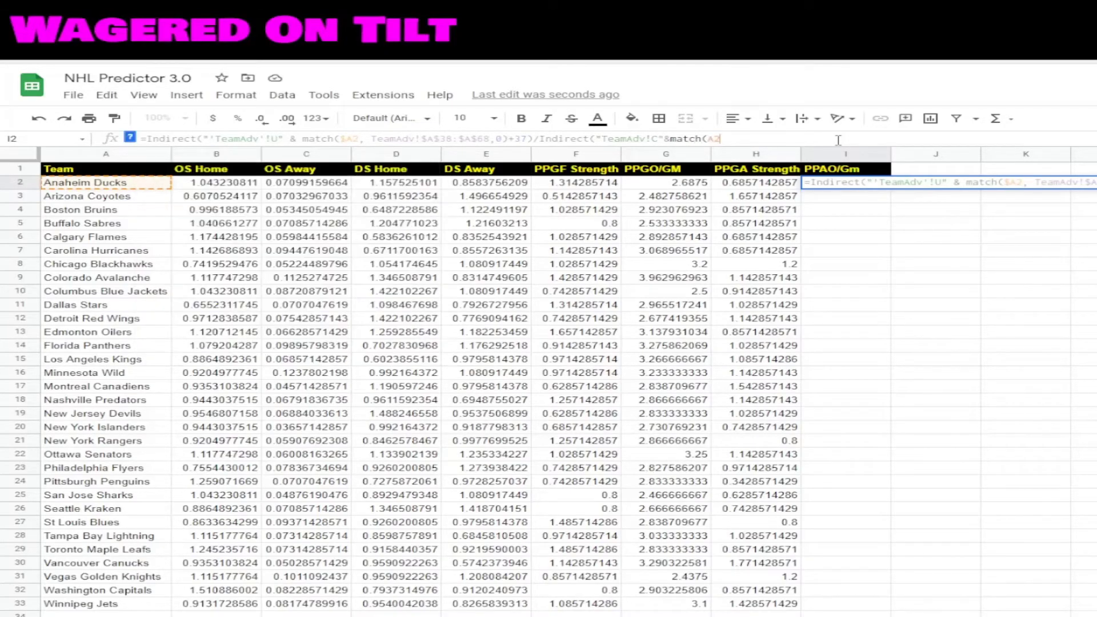
{"action": "type", "text": ", "}
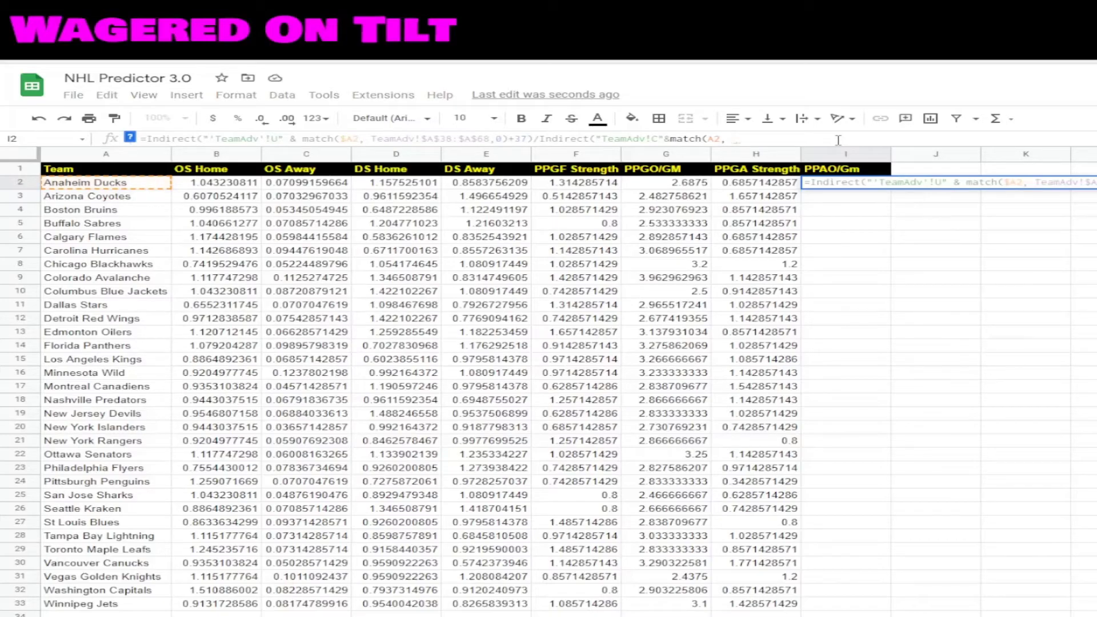
{"action": "type", "text": "TeamAdv!"}
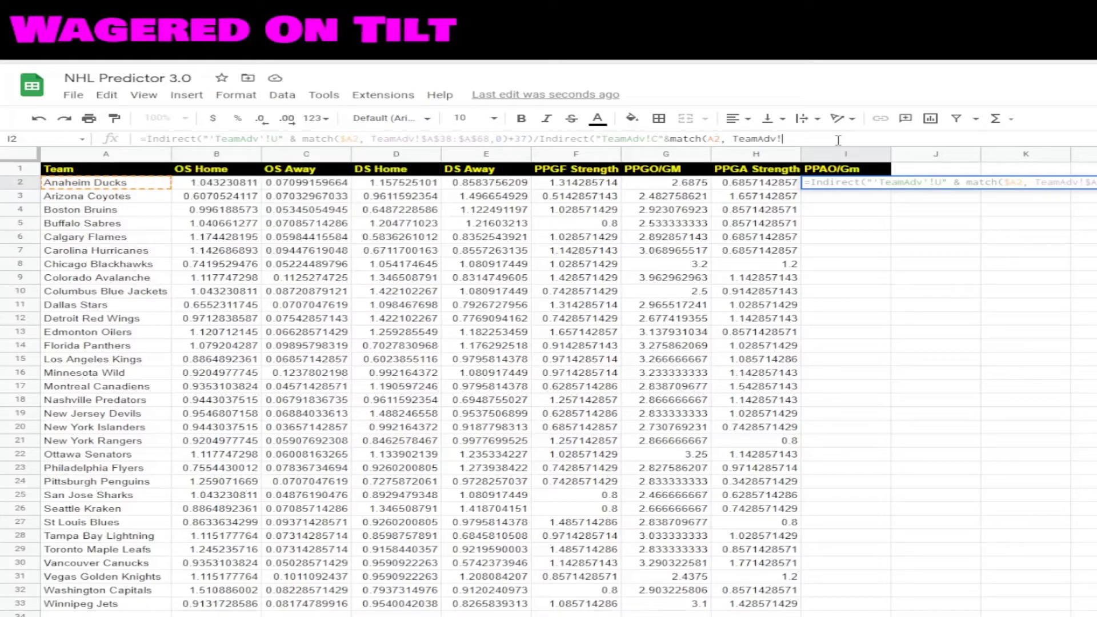
{"action": "type", "text": "$A$38:$A$69,0)"}
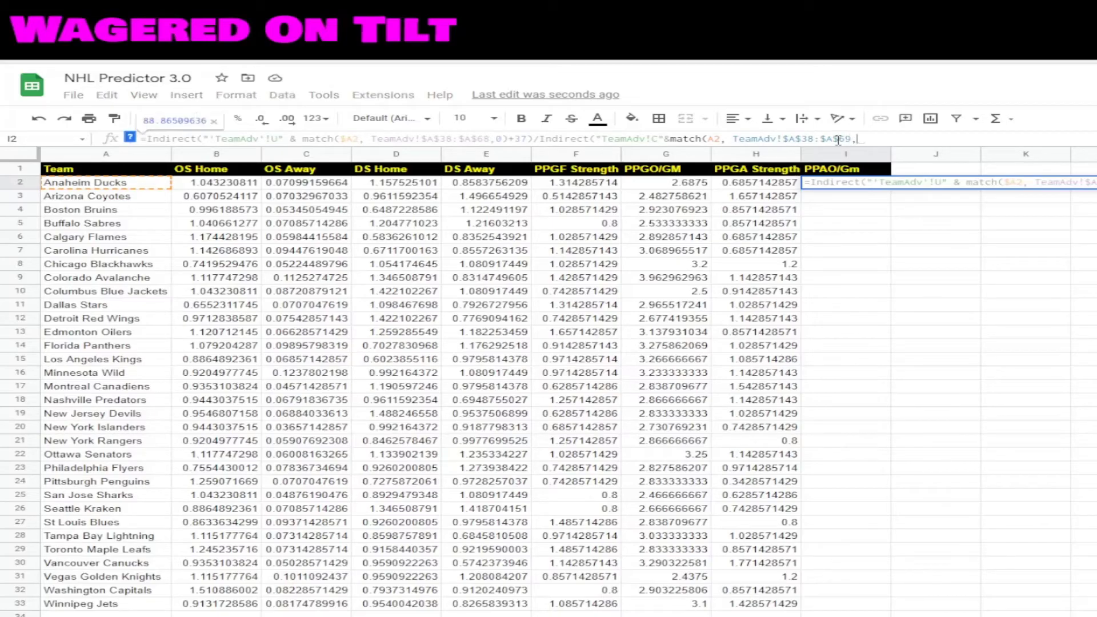
{"action": "type", "text": "+37"}
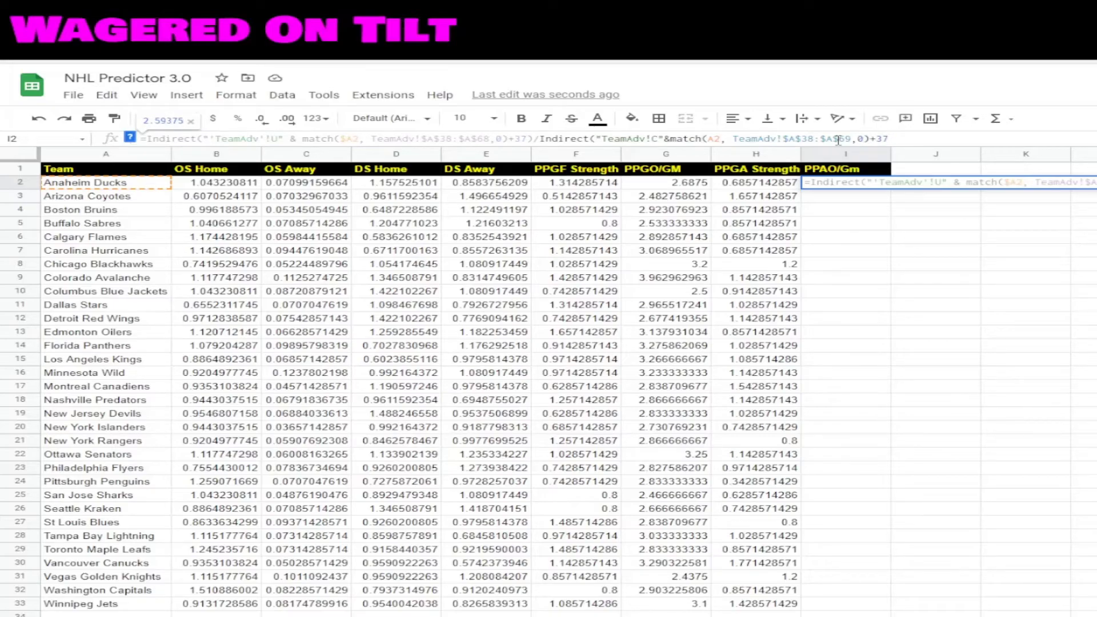
{"action": "type", "text": ")"}
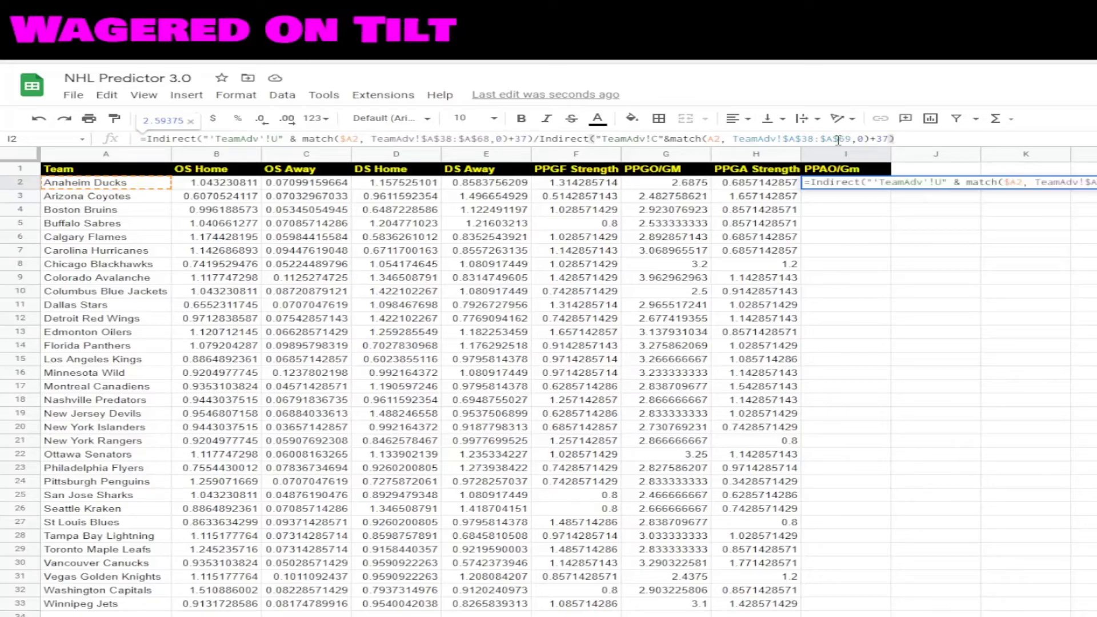
Correct the first match range in I2 to TeamAdv!$A$38:$A$69 and fill the PPAO/Gm formula down through I33
{"action": "left_click", "coordinate": [489, 139]}
{"action": "key", "text": "BackSpace"}
{"action": "type", "text": "9"}
{"action": "type", "text": "9"}
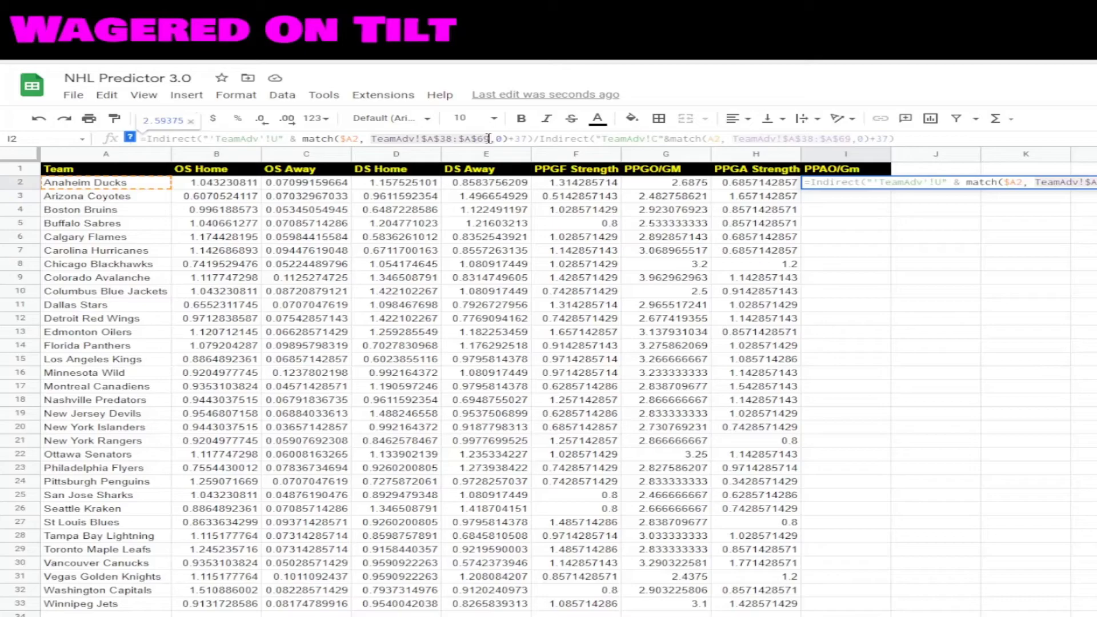
{"action": "key", "text": "Return"}
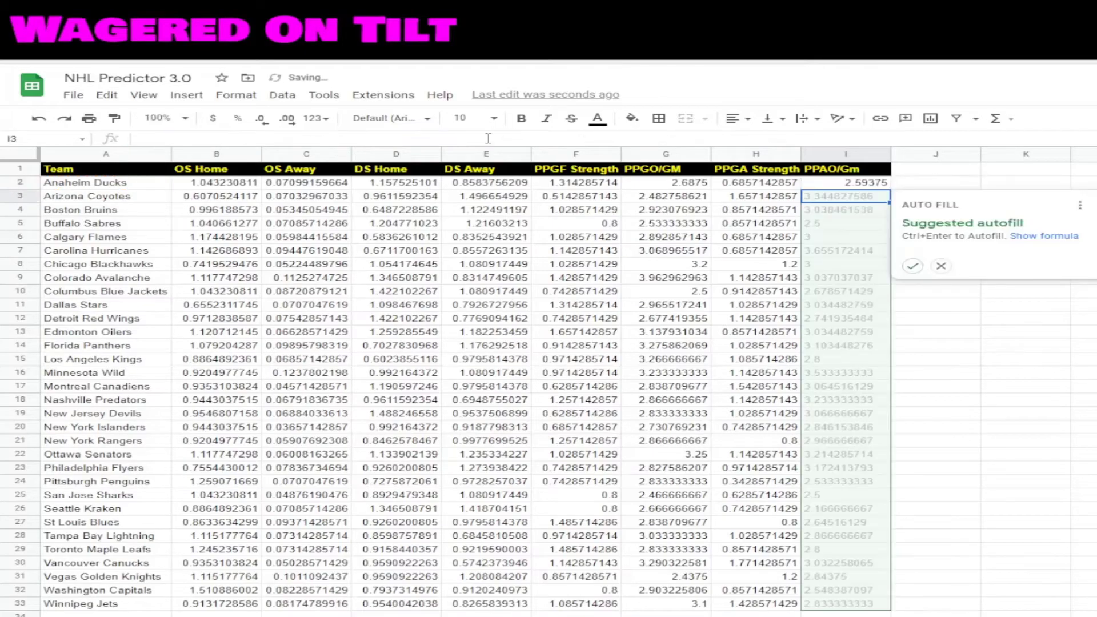
{"action": "left_click", "coordinate": [913, 266]}
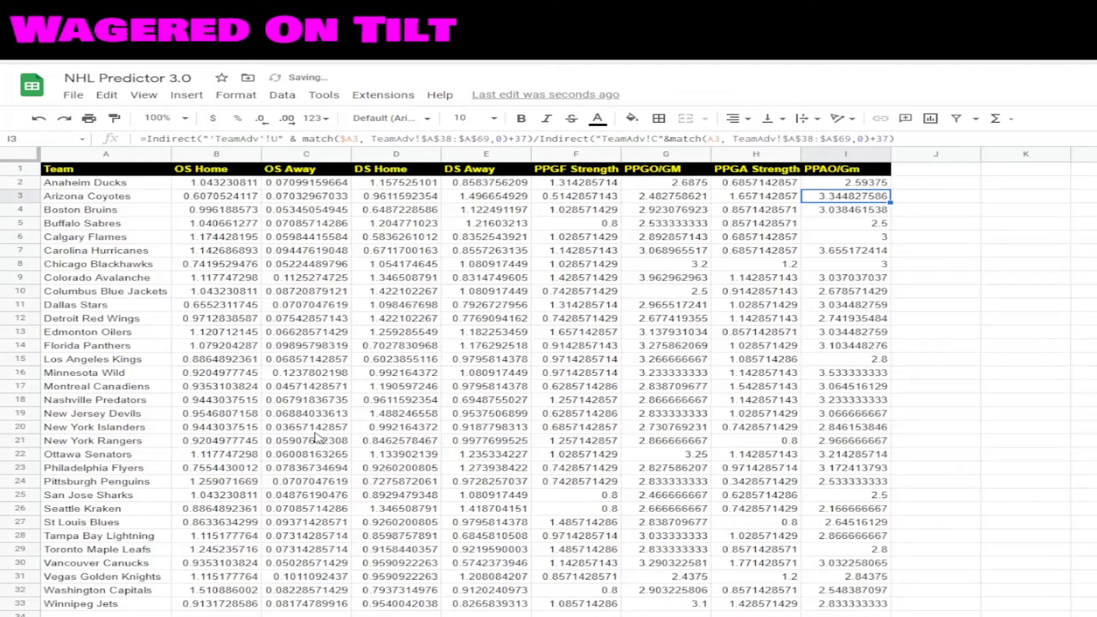